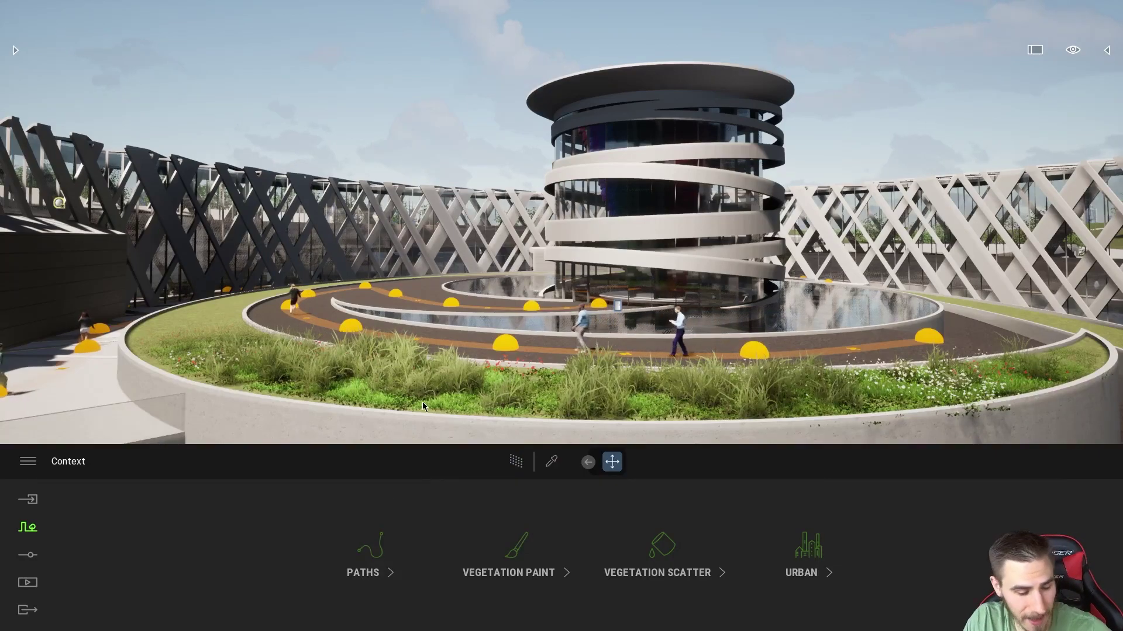
- Enable the Path Tracer in the viewport for the circular courtyard and spiral tower
key(w)
right_drag(480, 249, 467, 281)
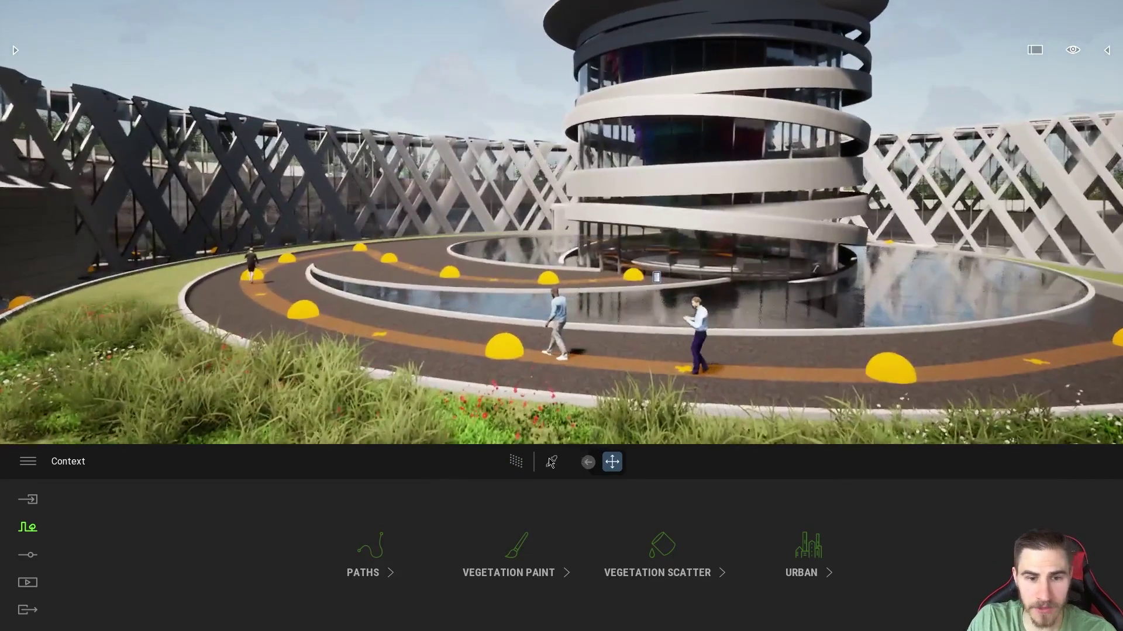
click(518, 468)
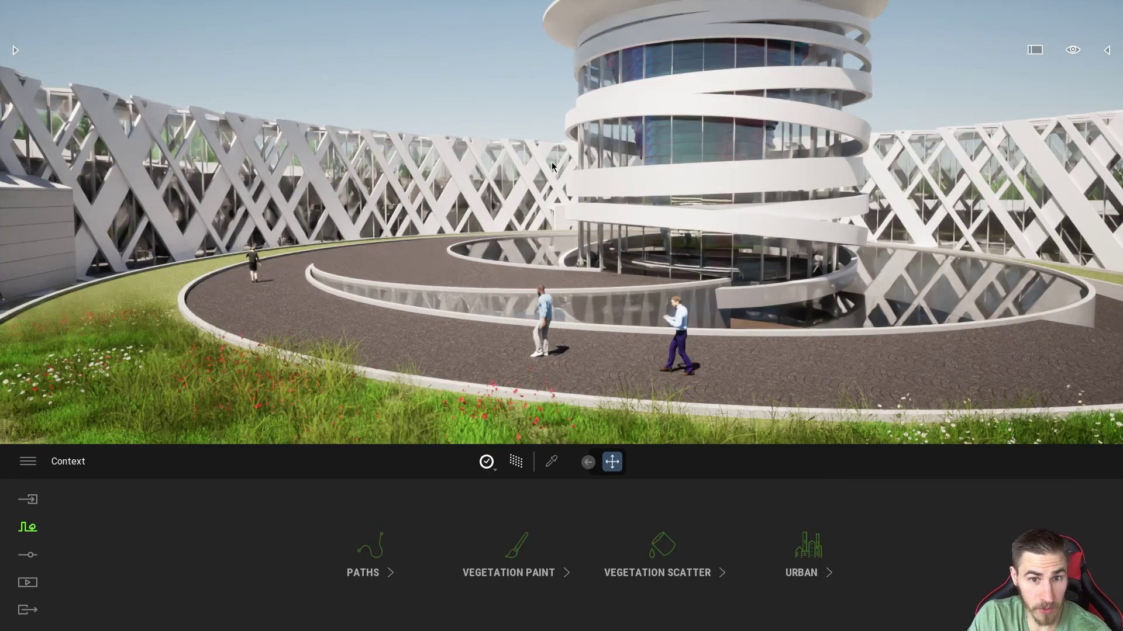
- Compare real-time and path-traced rendering of the courtyard by switching the Path Tracer off and back on
right_drag(428, 235, 488, 241)
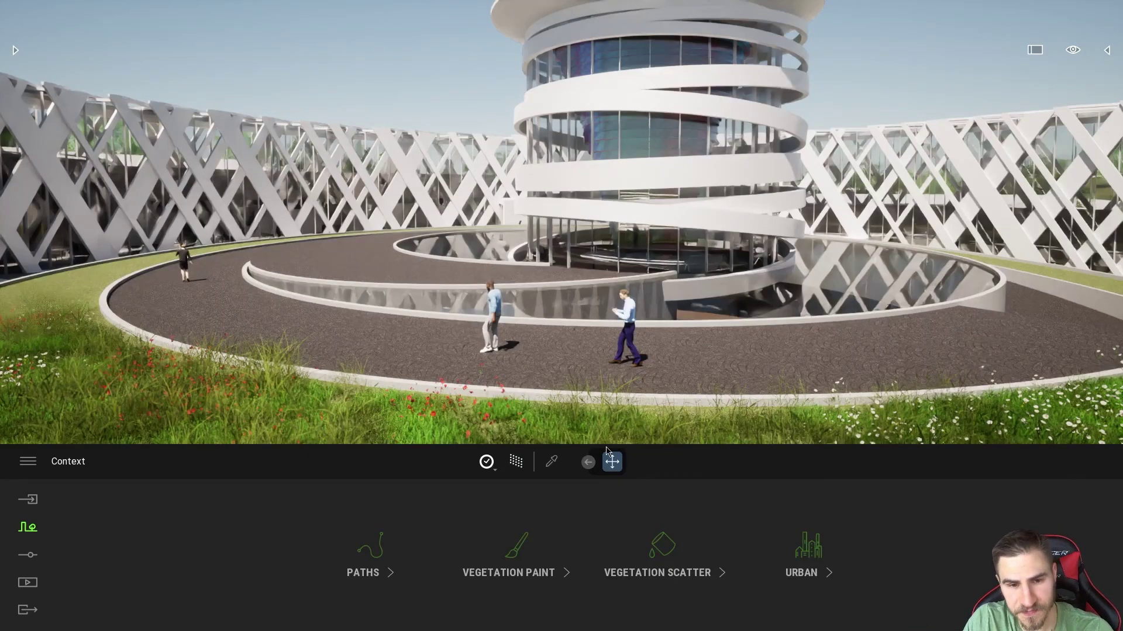
click(523, 465)
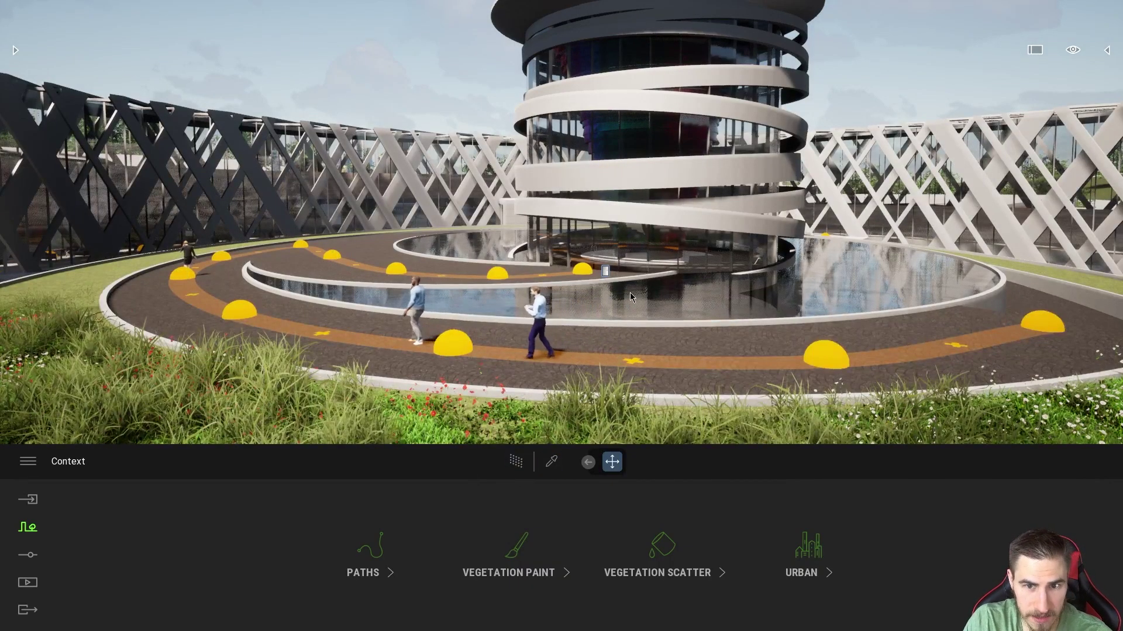
right_drag(203, 321, 111, 305)
right_drag(269, 193, 625, 295)
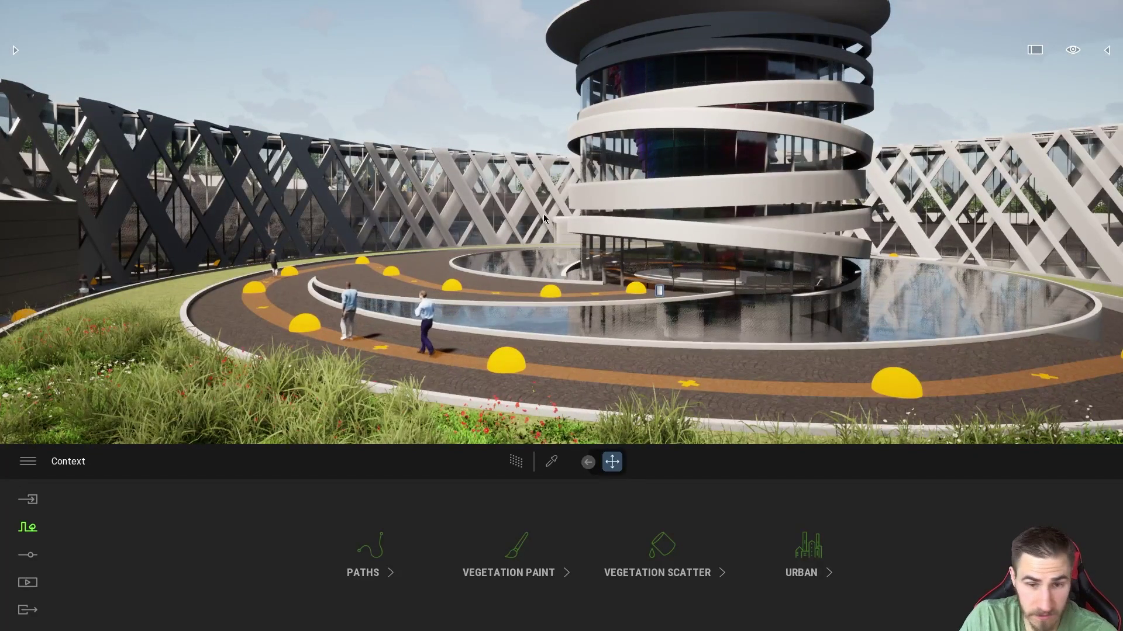
click(521, 464)
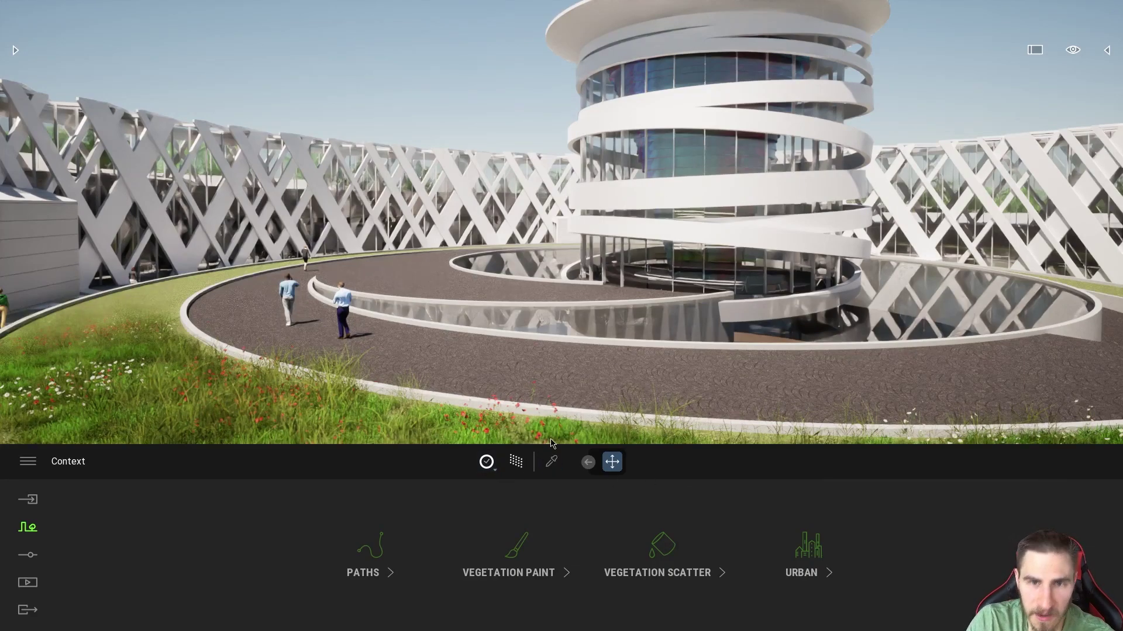
- Switch the Path Tracer off again, reframe the tower and courtyard, and restore path-traced rendering
click(515, 469)
right_drag(527, 301, 506, 319)
key(w)
key(s)
click(516, 462)
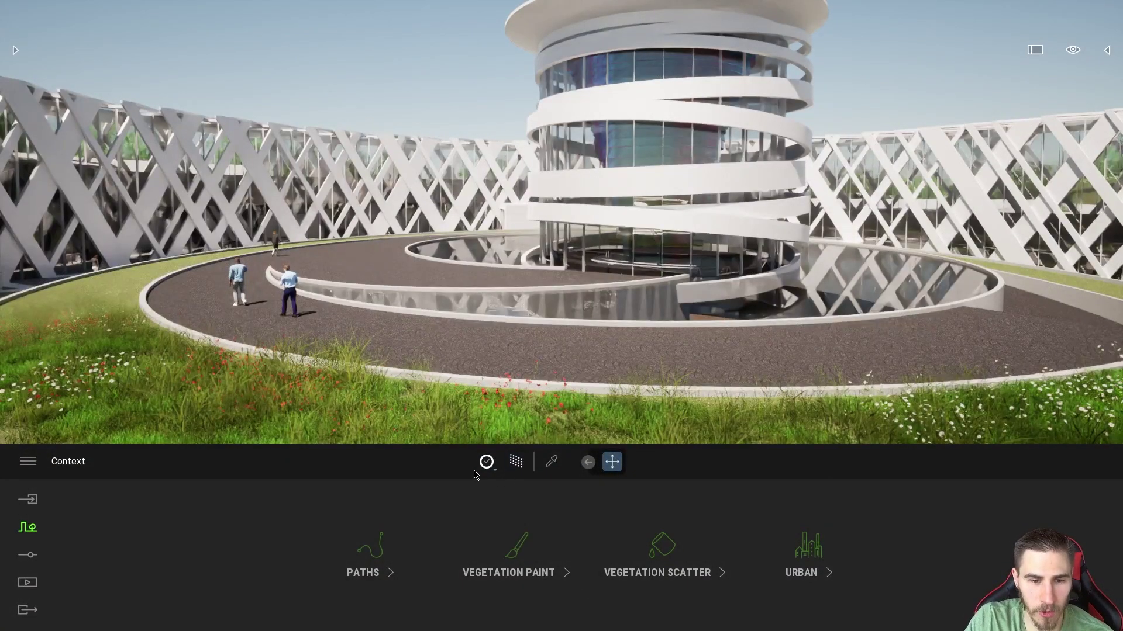
- Review the Path Tracer's Low, Medium and High quality presets and choose Medium
click(496, 475)
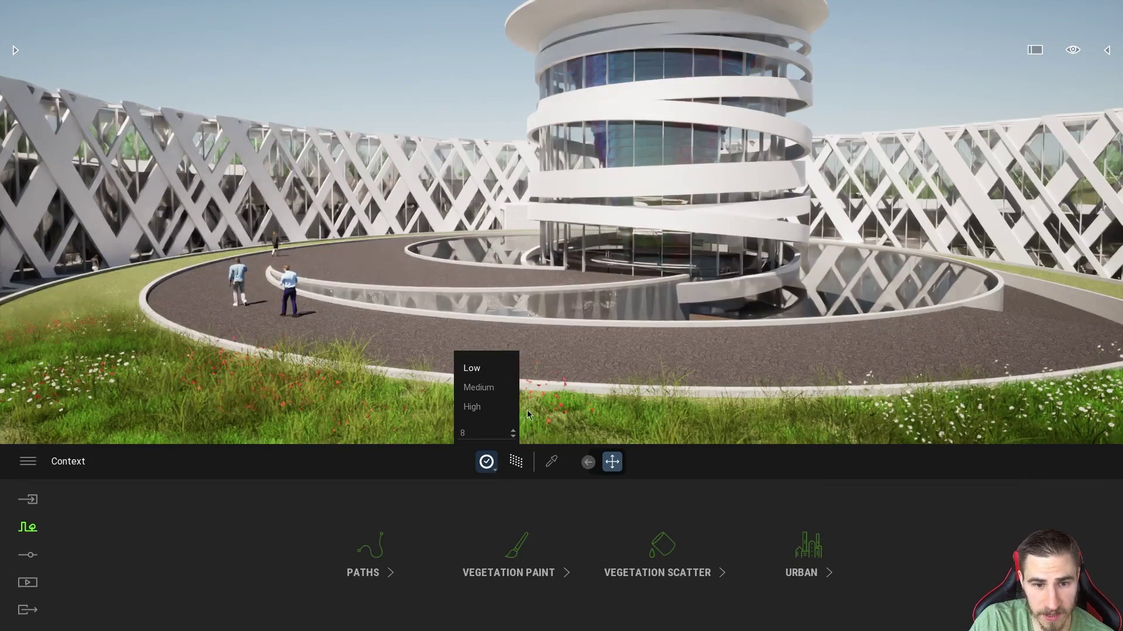
click(496, 471)
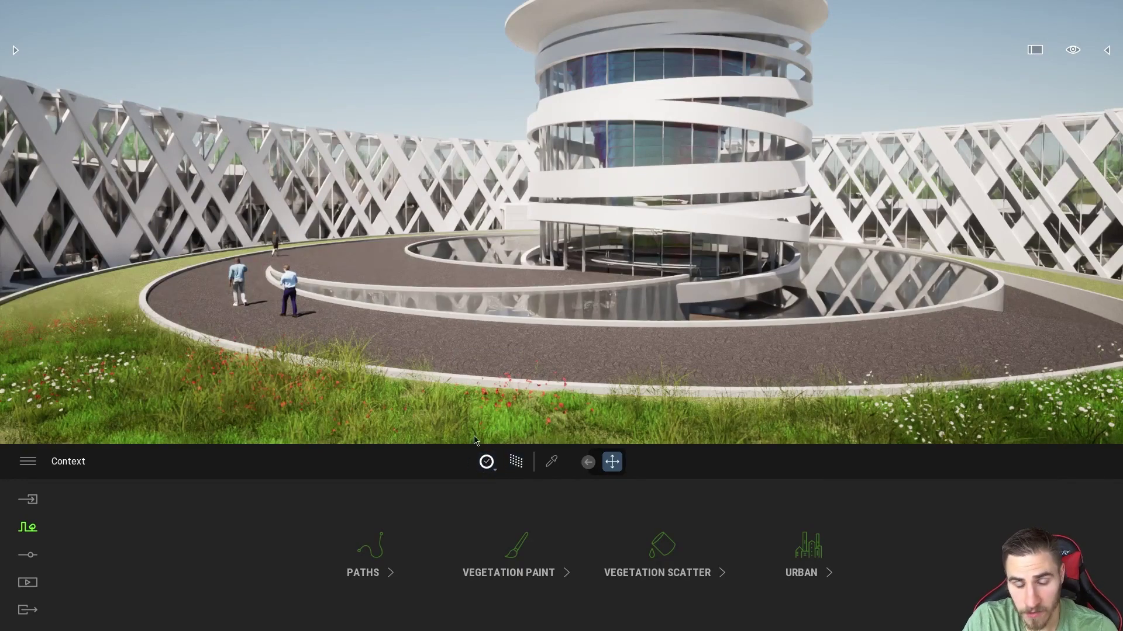
right_drag(510, 337, 511, 316)
key(w)
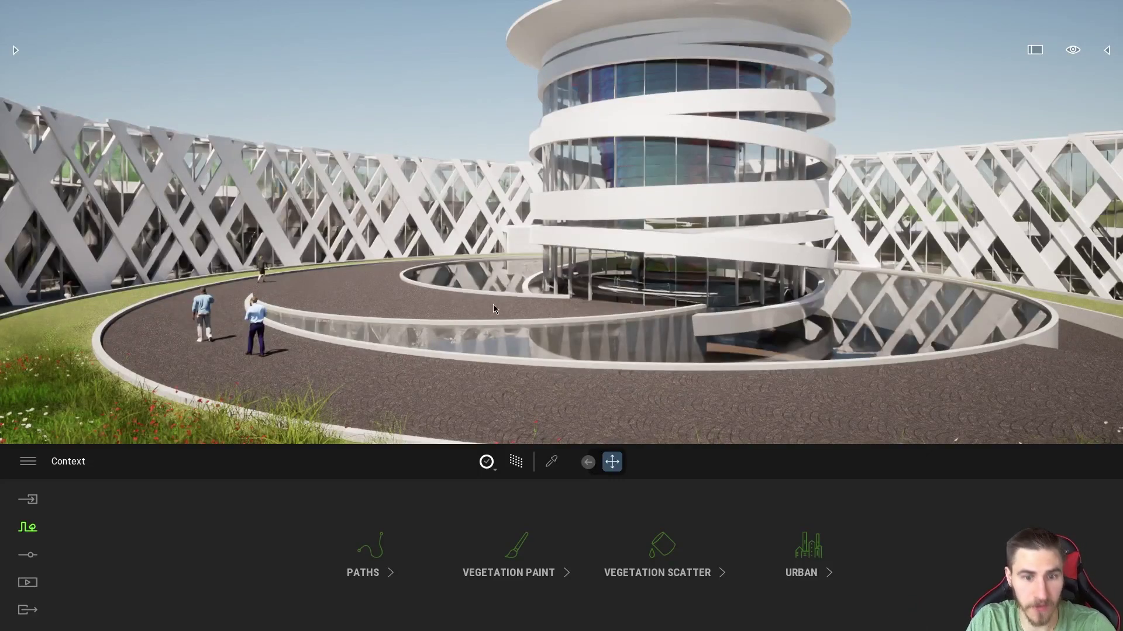
click(487, 462)
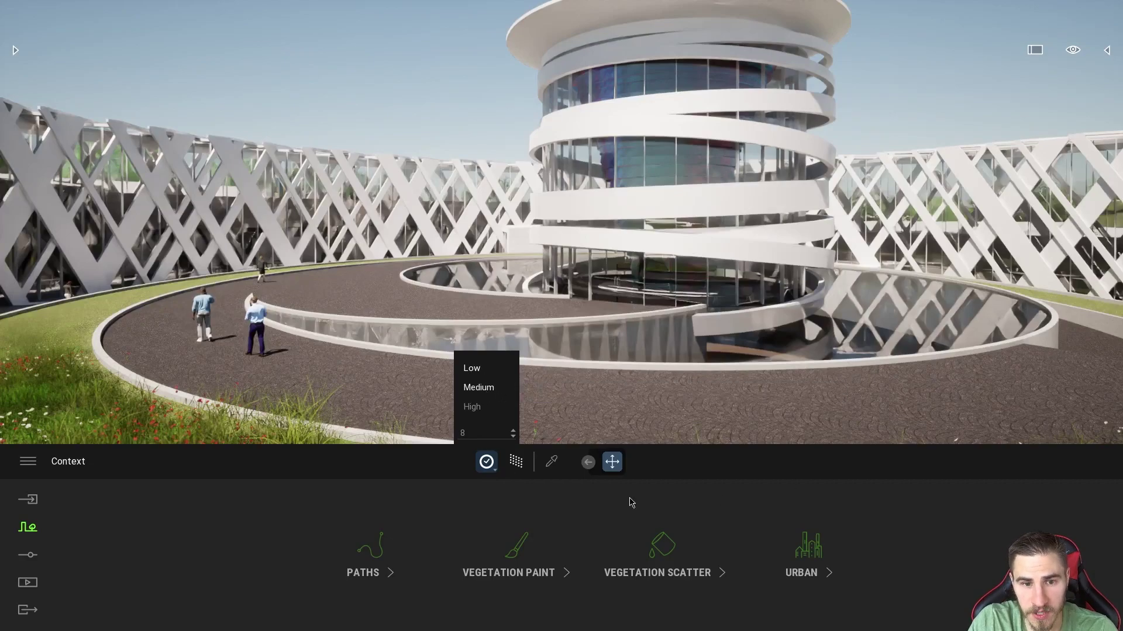
click(720, 499)
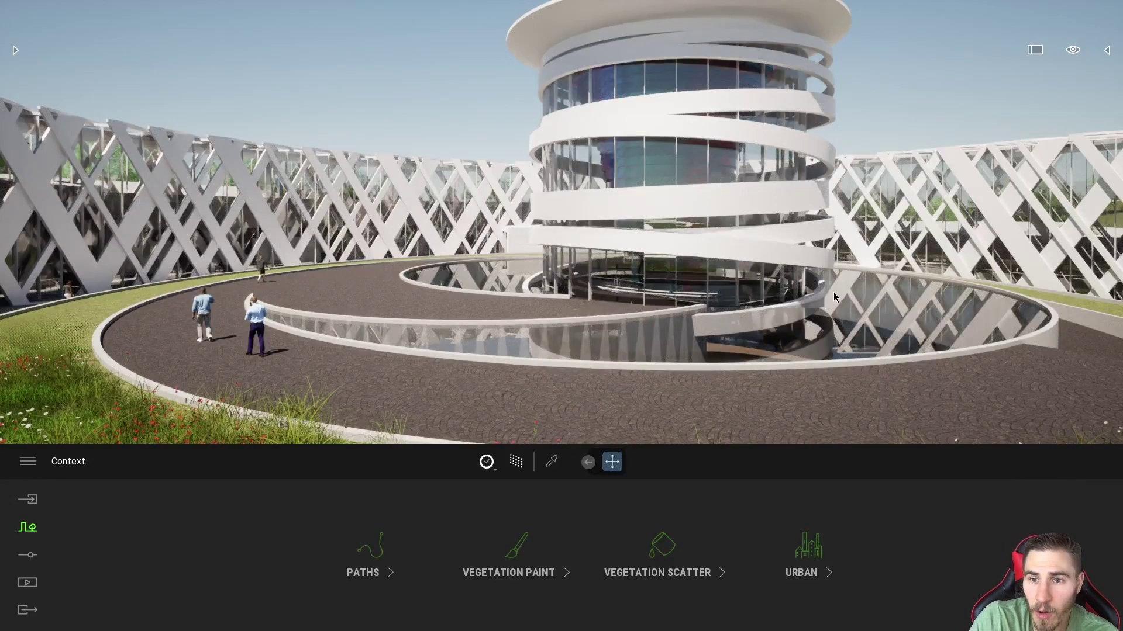
- Fly around the courtyard and tower to examine how the Medium path-traced view renders during navigation
right_drag(615, 391, 456, 383)
key(w)
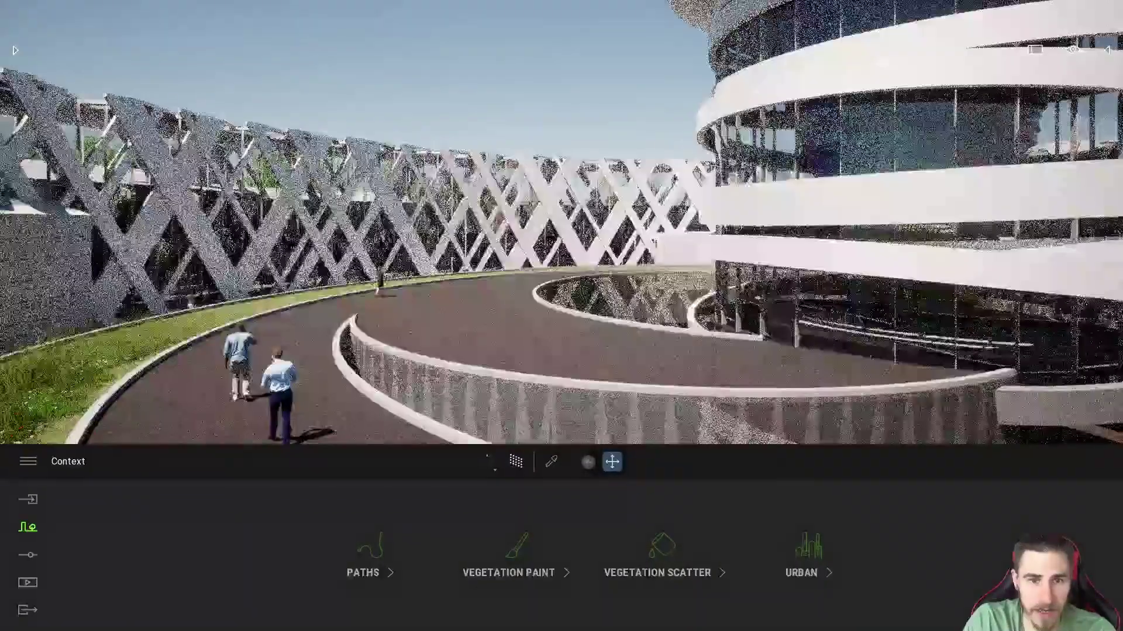
key(w)
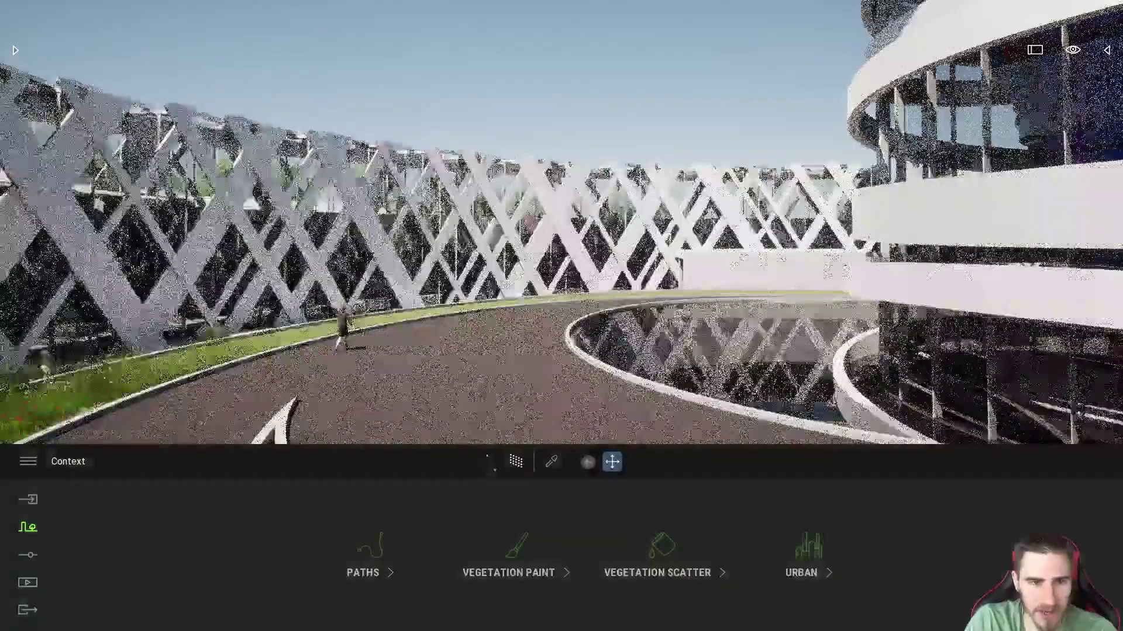
key(s)
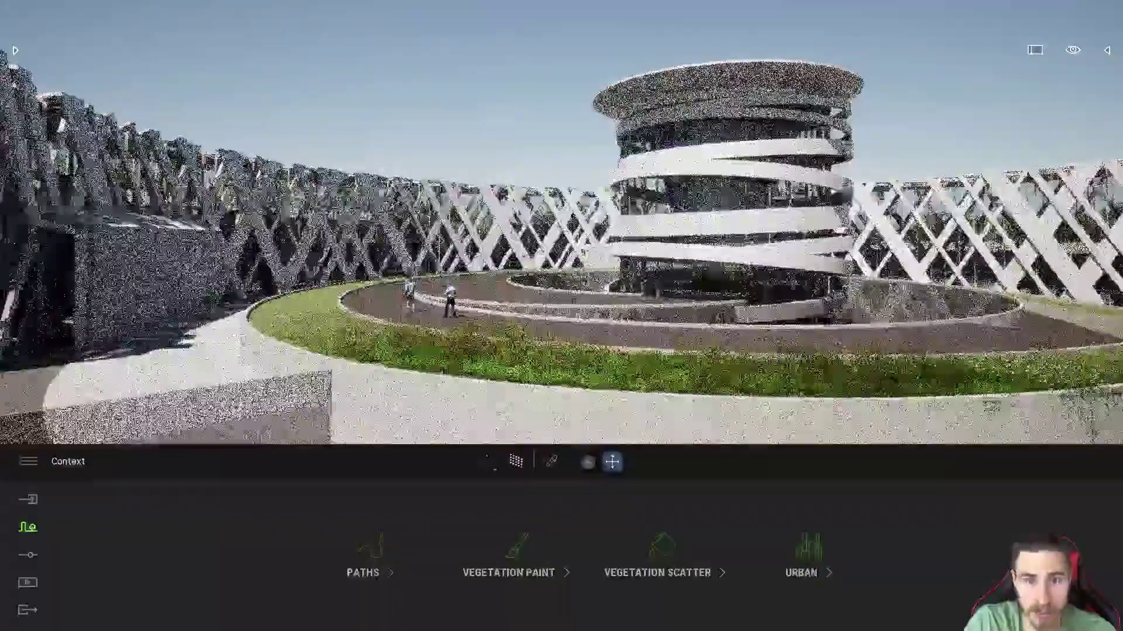
key(d)
right_drag(586, 342, 582, 315)
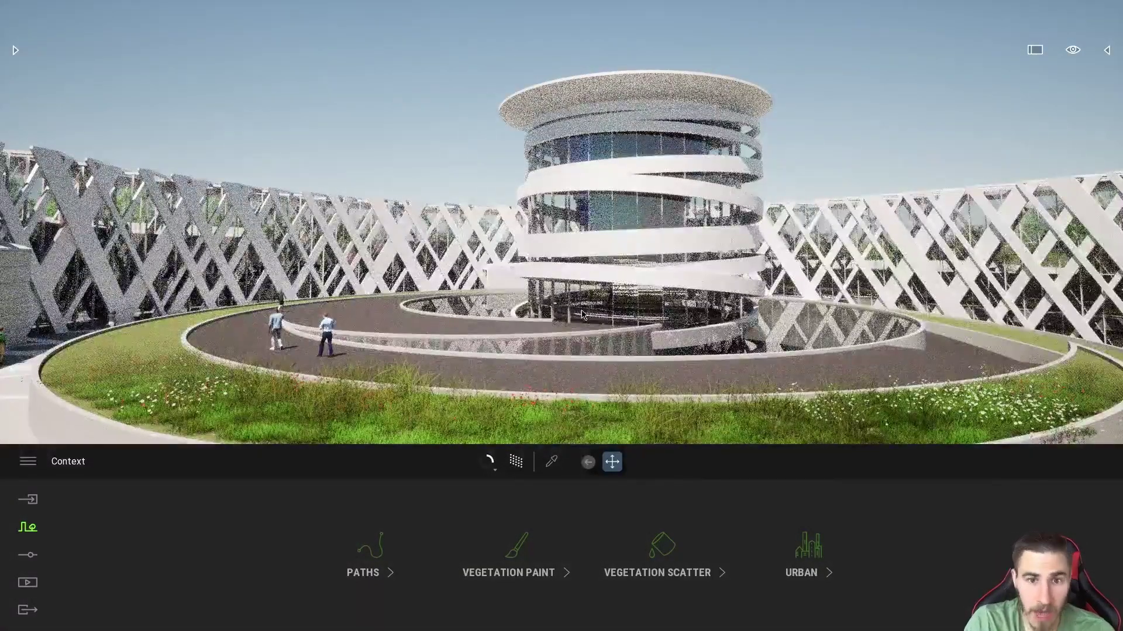
- Set the Path Tracer quality preset to Low and check the viewport while approaching the tower
click(496, 471)
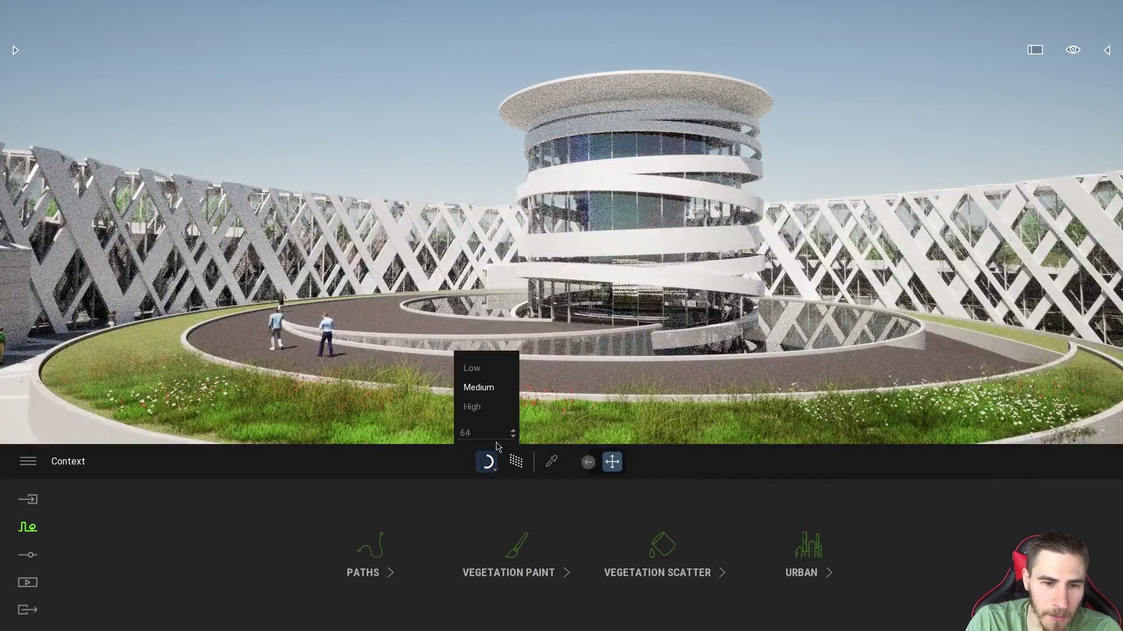
click(472, 370)
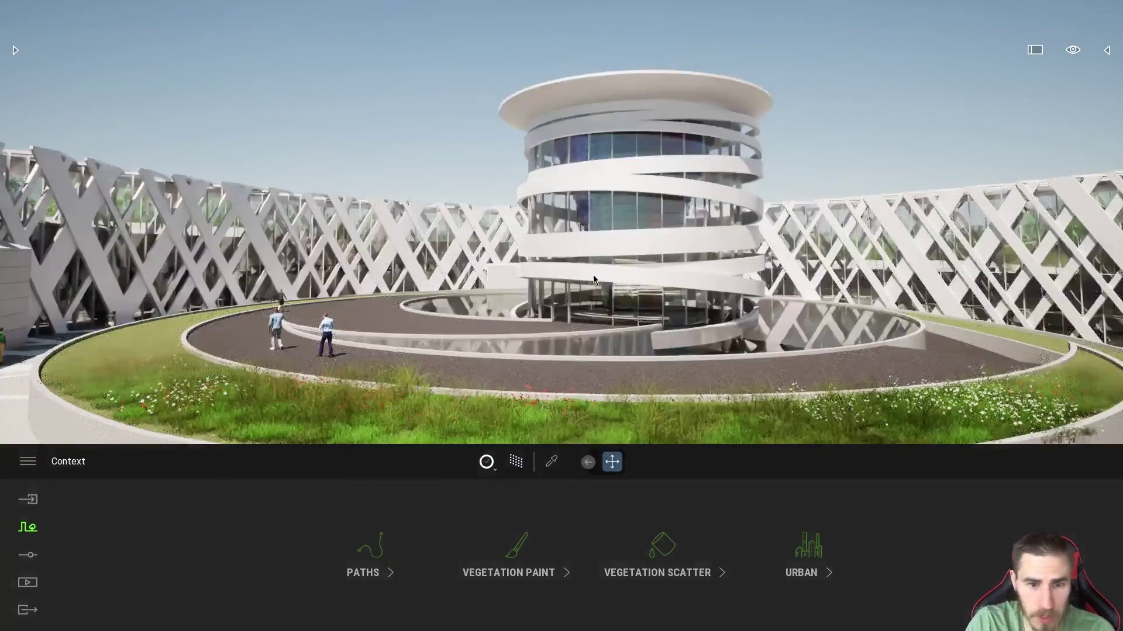
key(w)
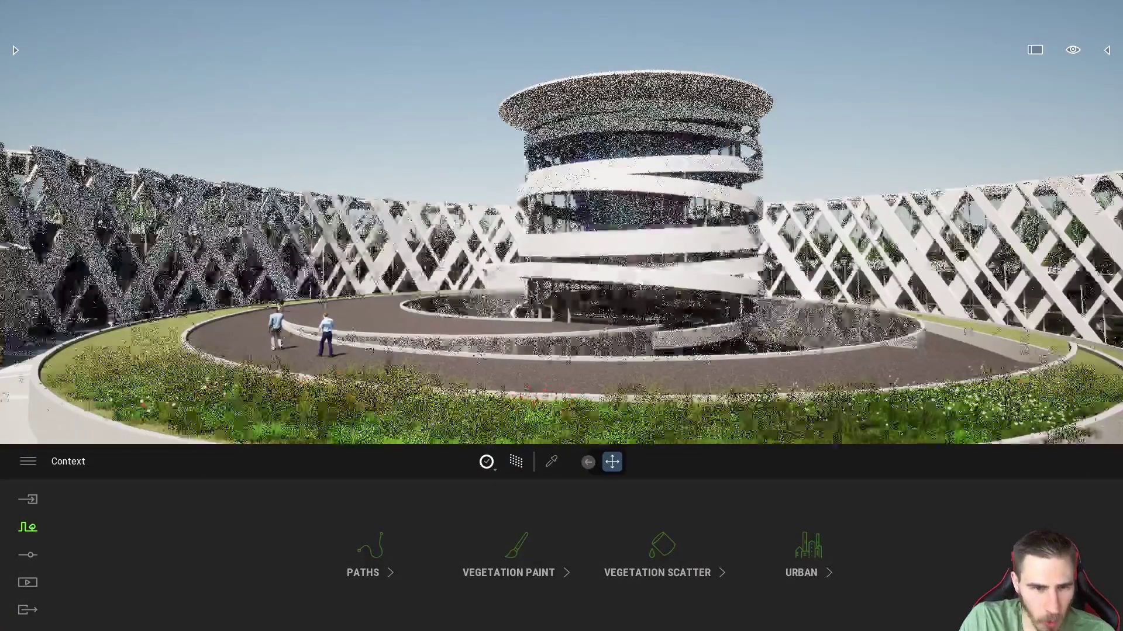
key(w)
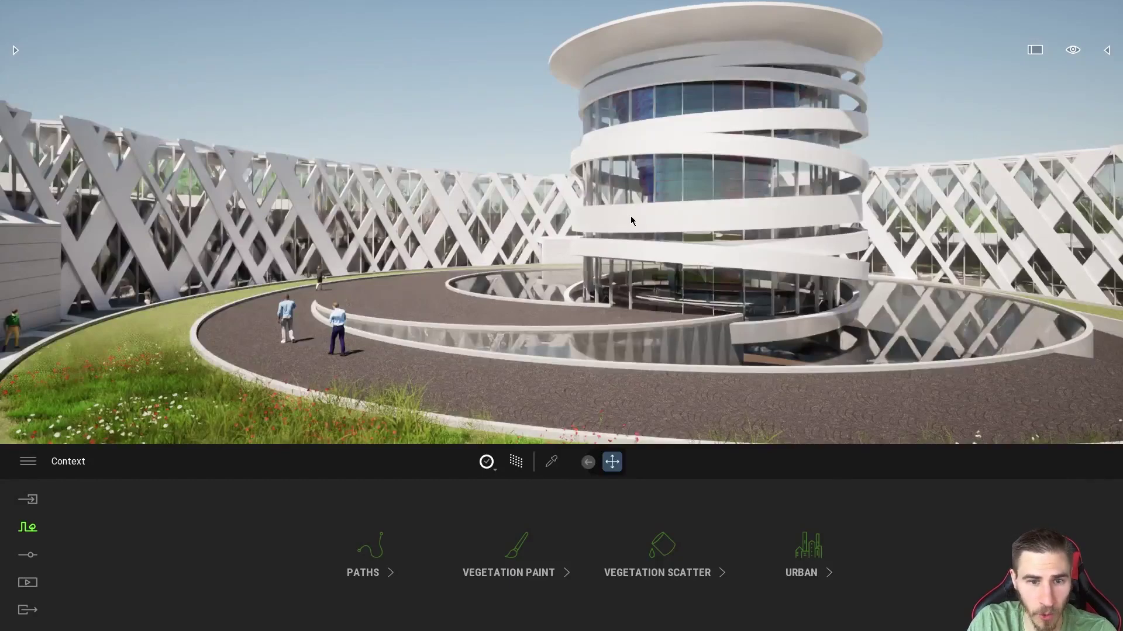
- Open the preferences and check which DirectX version is selected for graphic hardware support
click(27, 462)
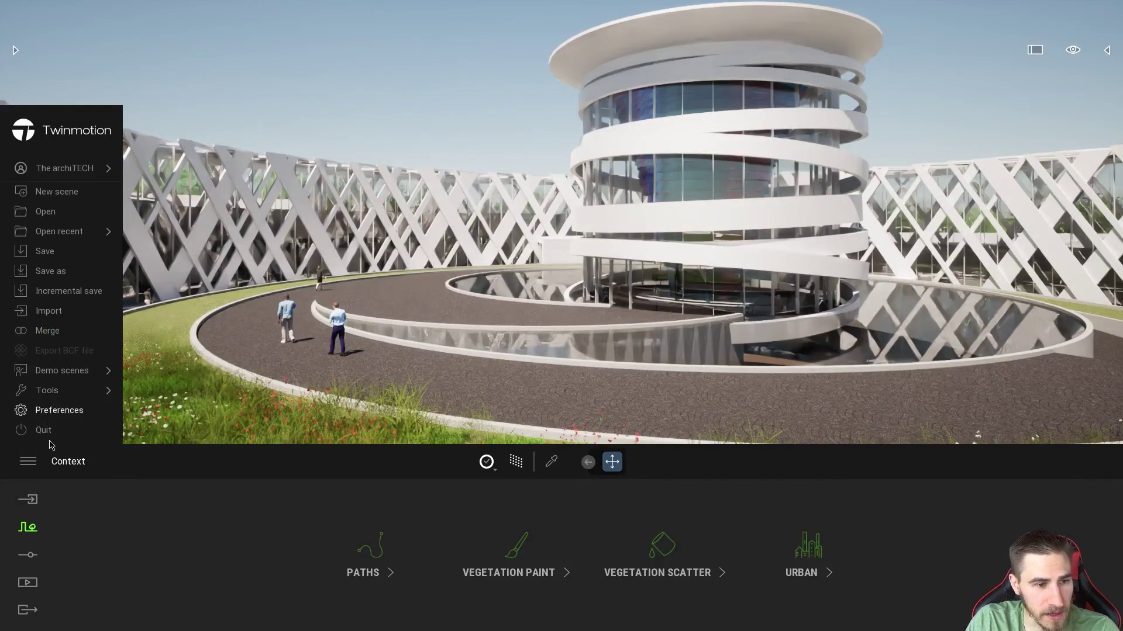
click(36, 412)
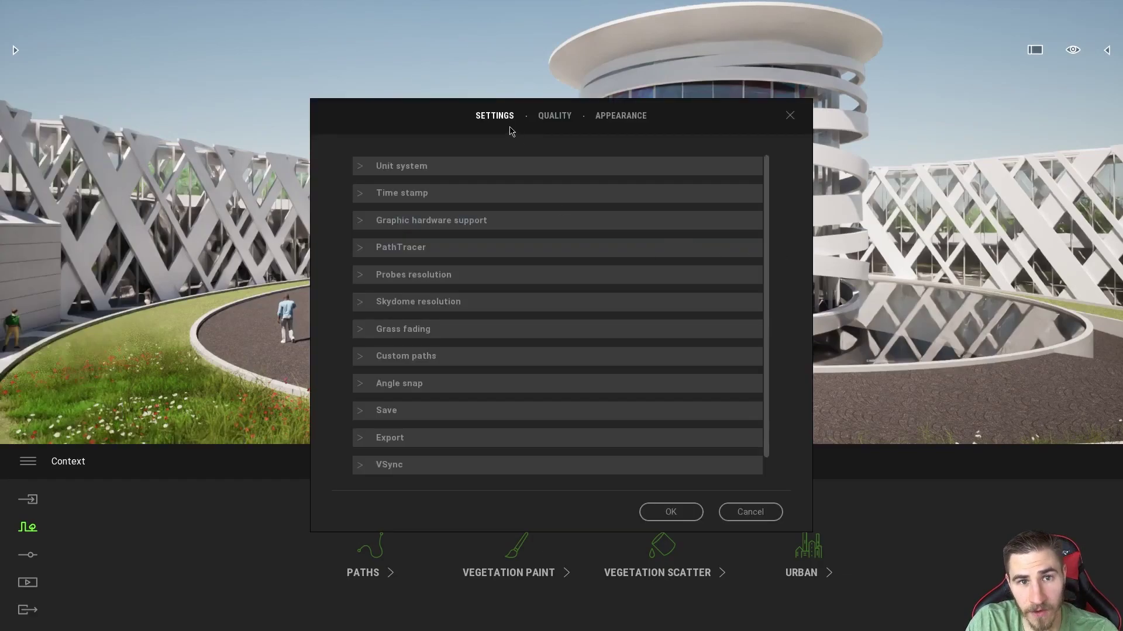
drag(435, 95, 377, 49)
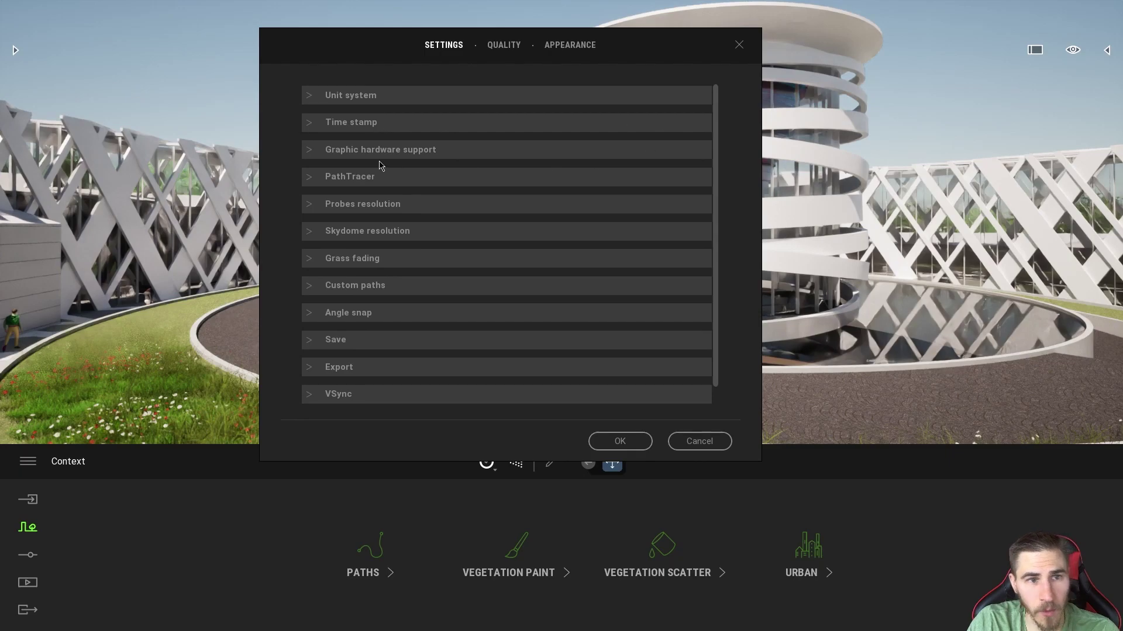
click(307, 153)
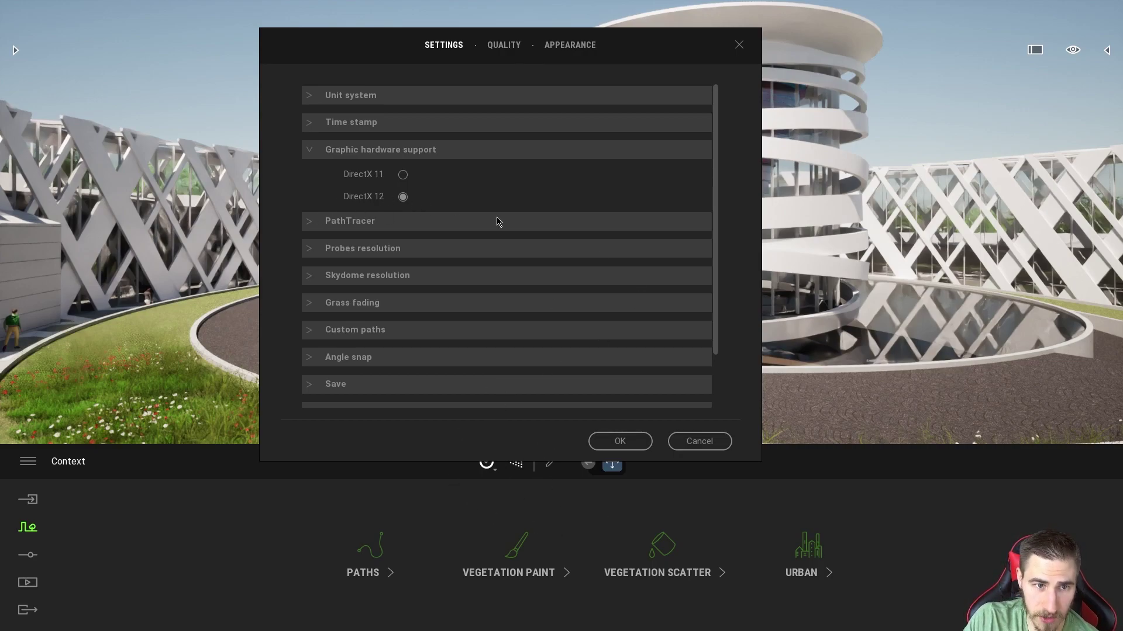
click(311, 151)
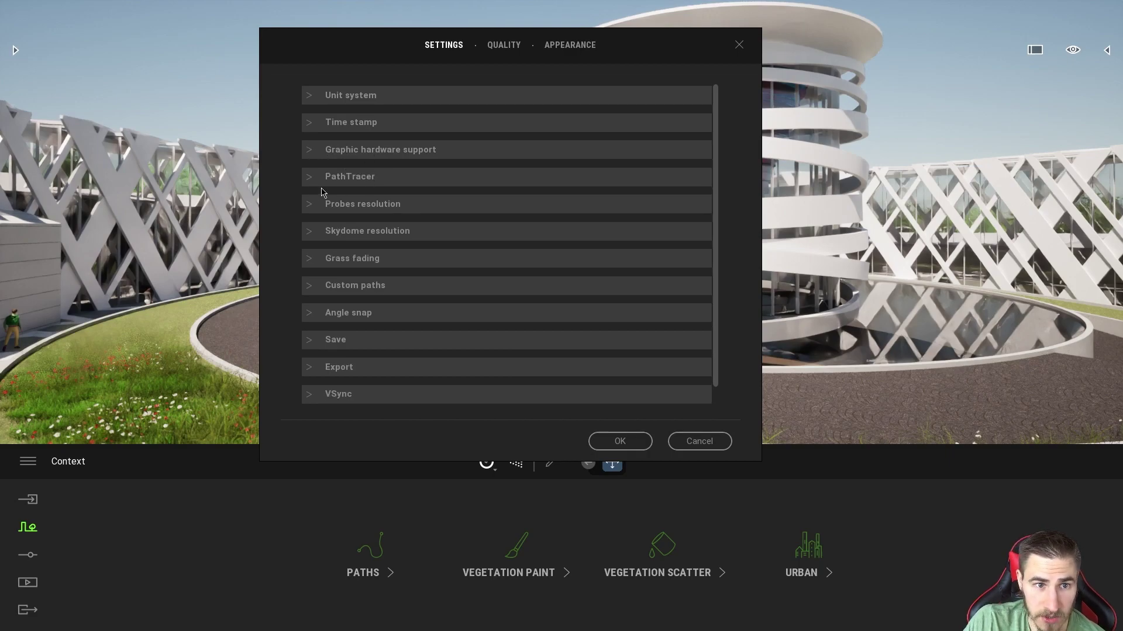
- Review the PathTracer samples per pixel and bounces settings for the Low, Medium and High presets
click(312, 177)
scroll(562, 197, down, 1)
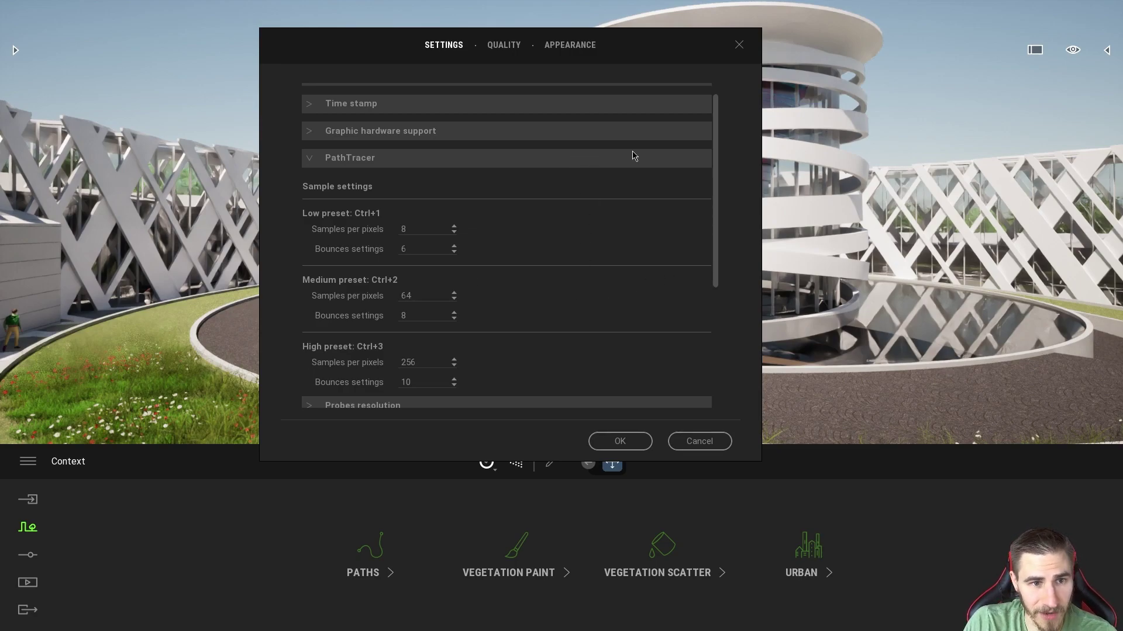
scroll(585, 161, down, 1)
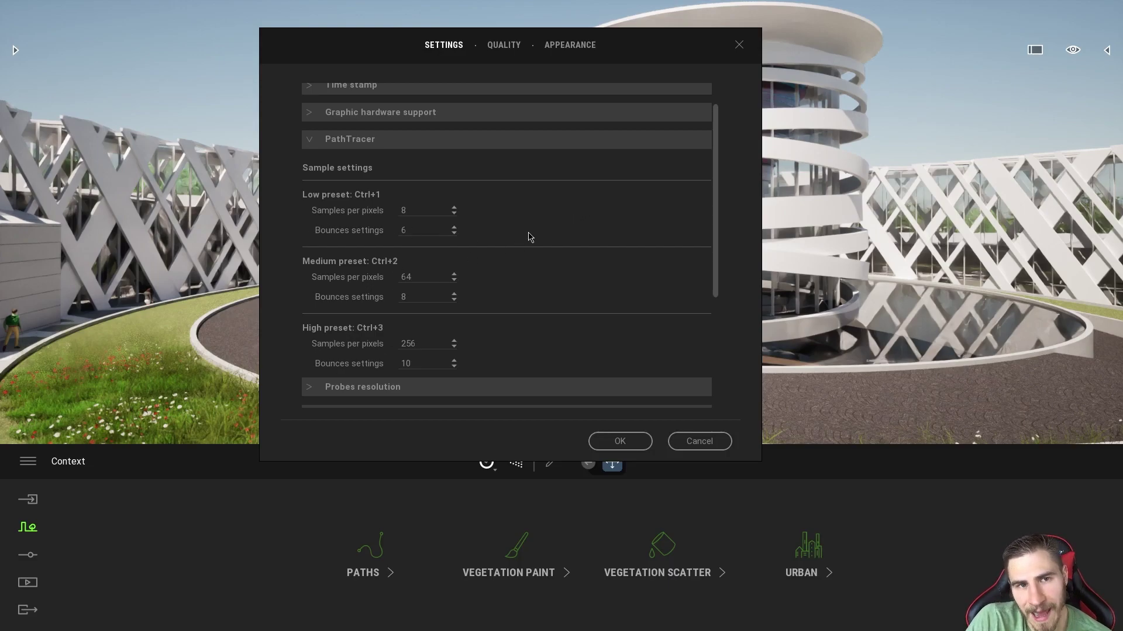
click(309, 142)
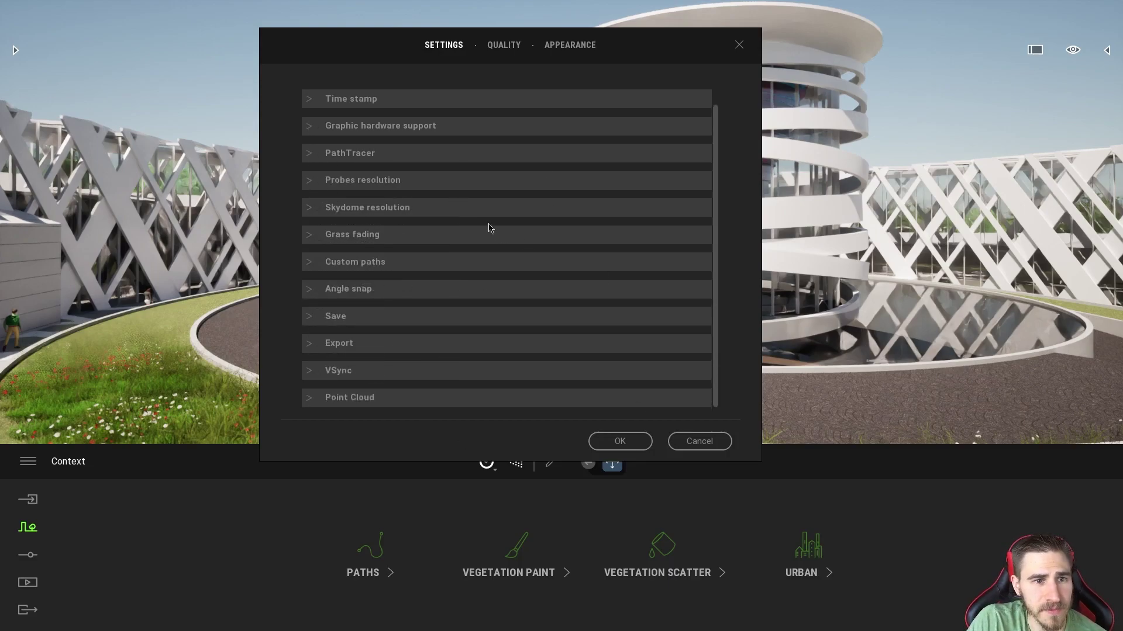
- Examine the viewport and export options for probes and skydome resolution, and the Point Cloud high quality export option
click(311, 212)
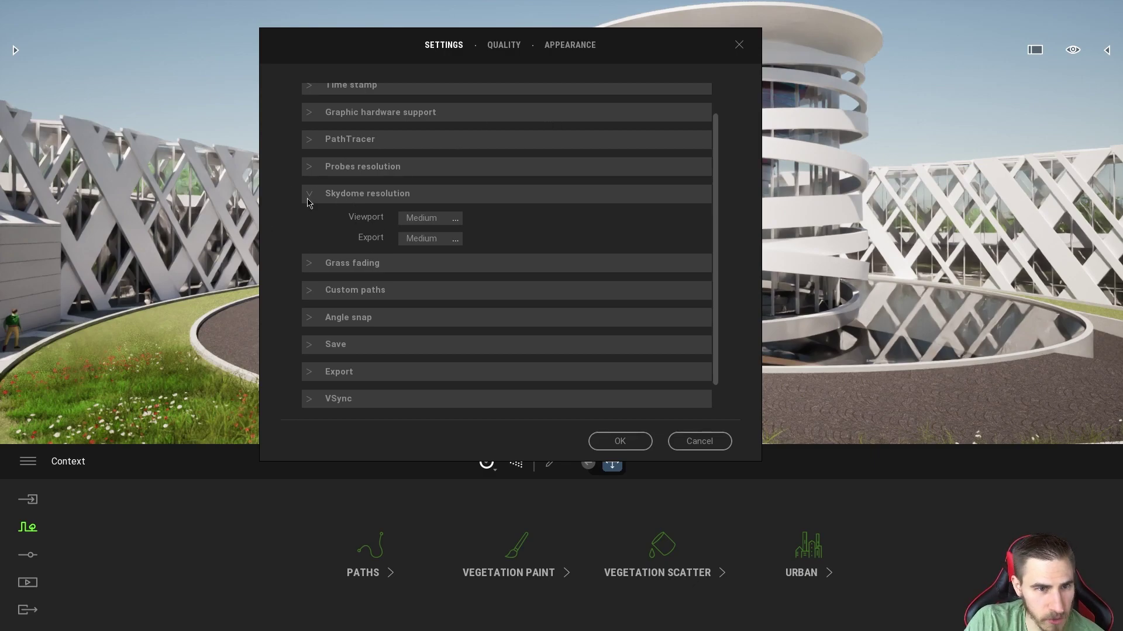
click(310, 167)
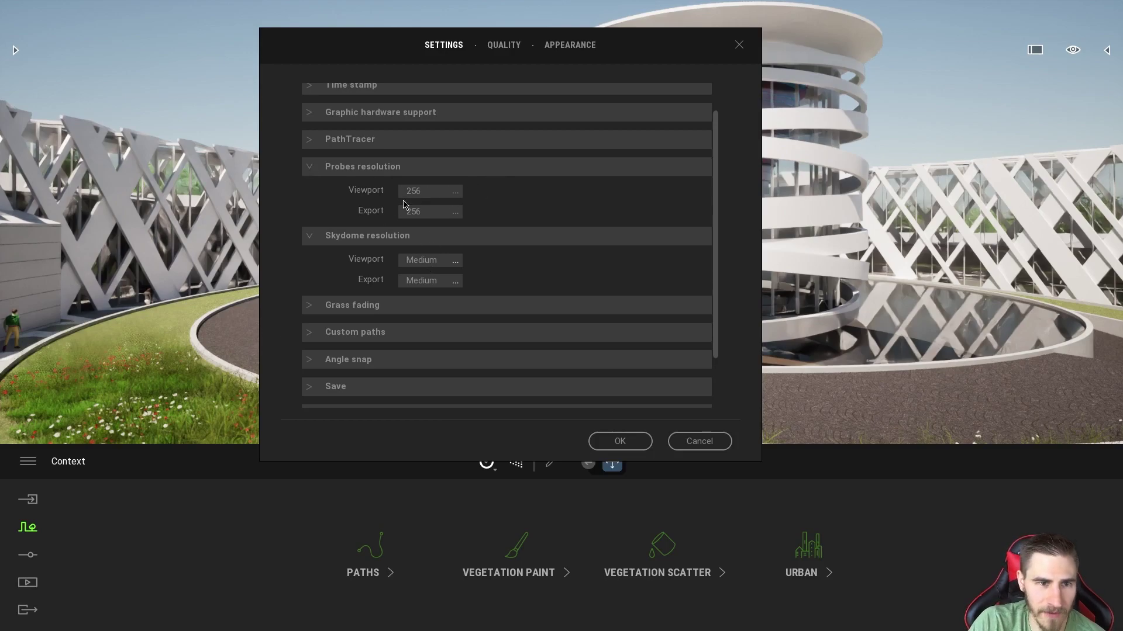
click(455, 191)
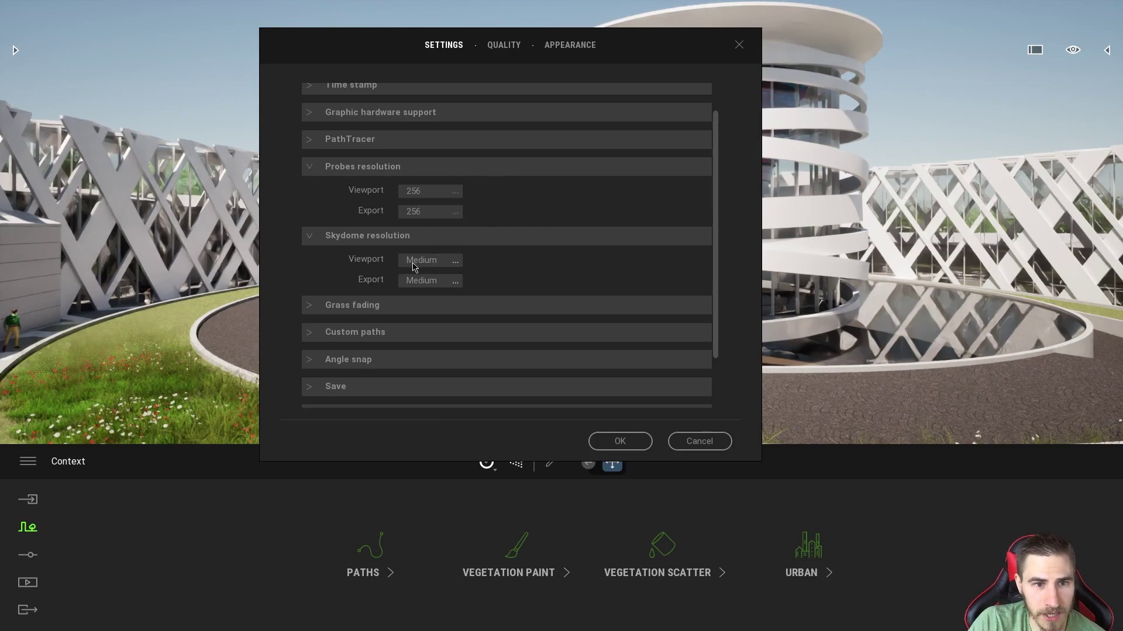
click(455, 260)
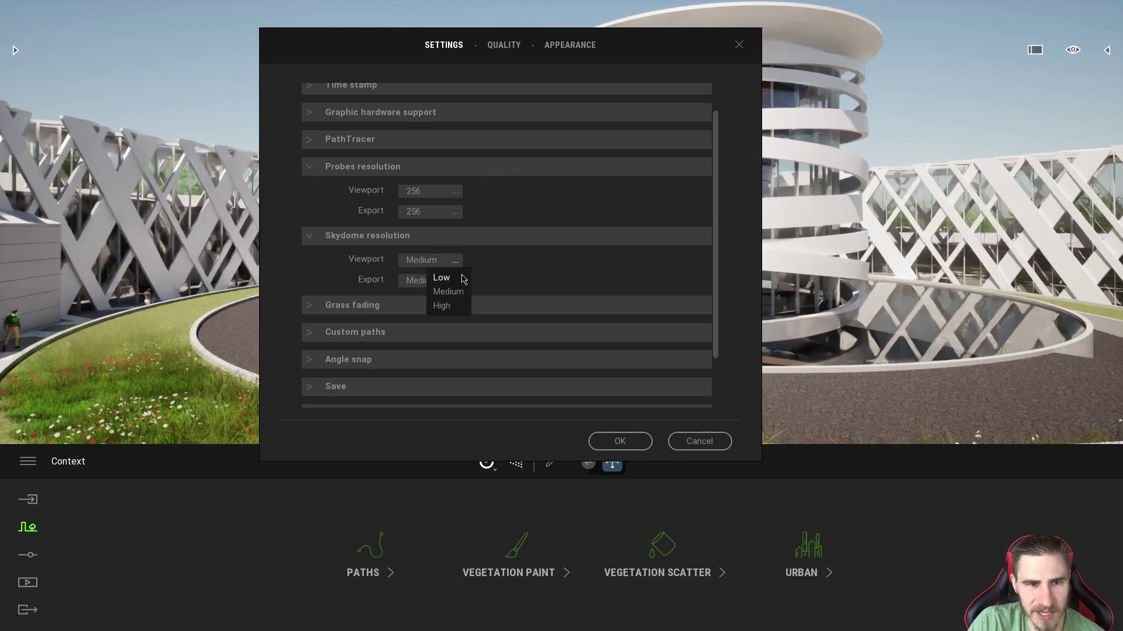
click(311, 236)
click(309, 169)
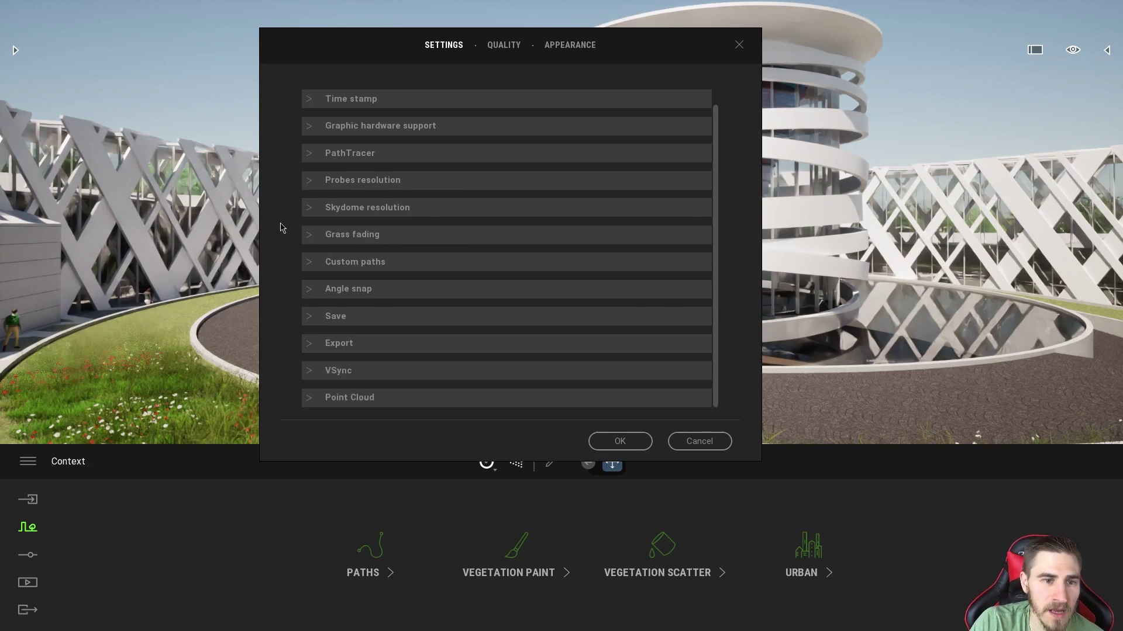
click(358, 391)
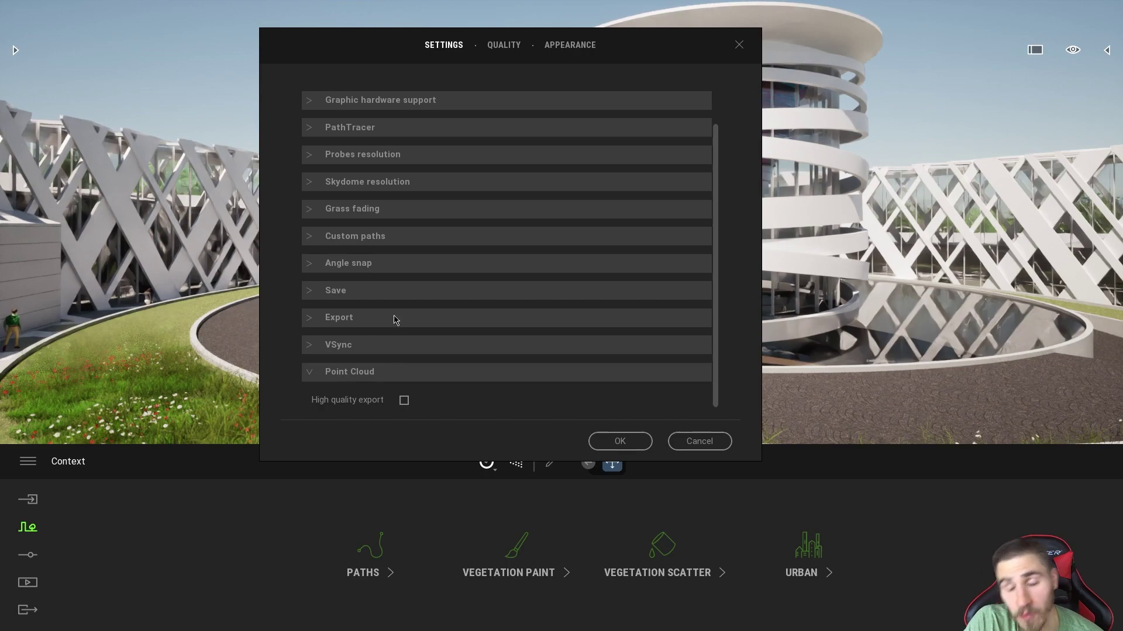
click(316, 373)
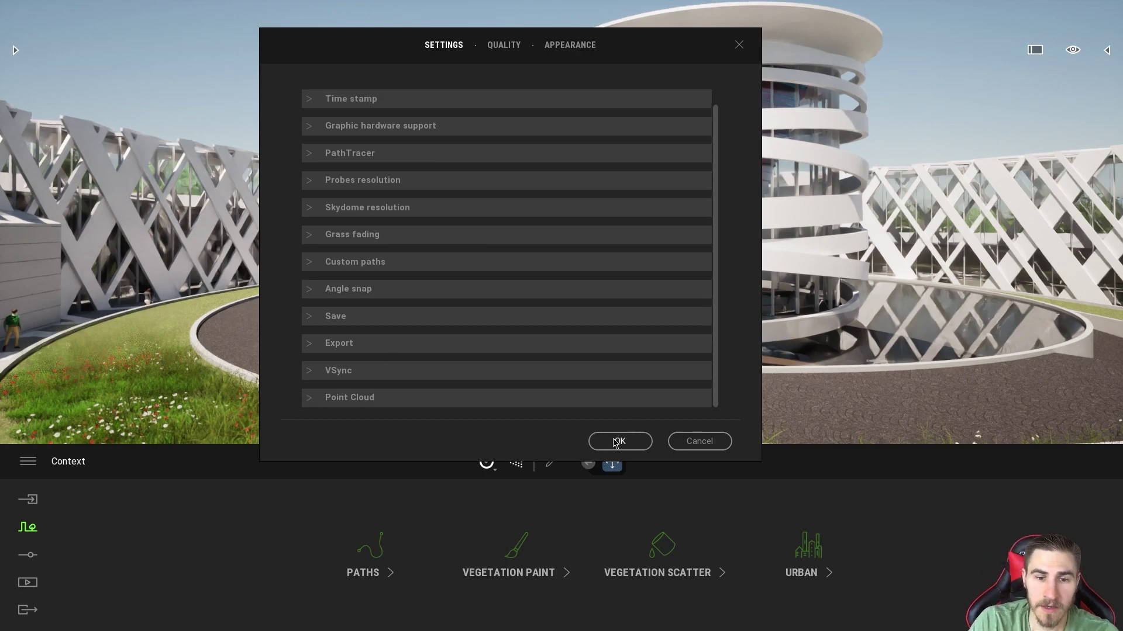
- Check the PathTracer settings in the preferences once more and accept the dialog
scroll(386, 193, up, 1)
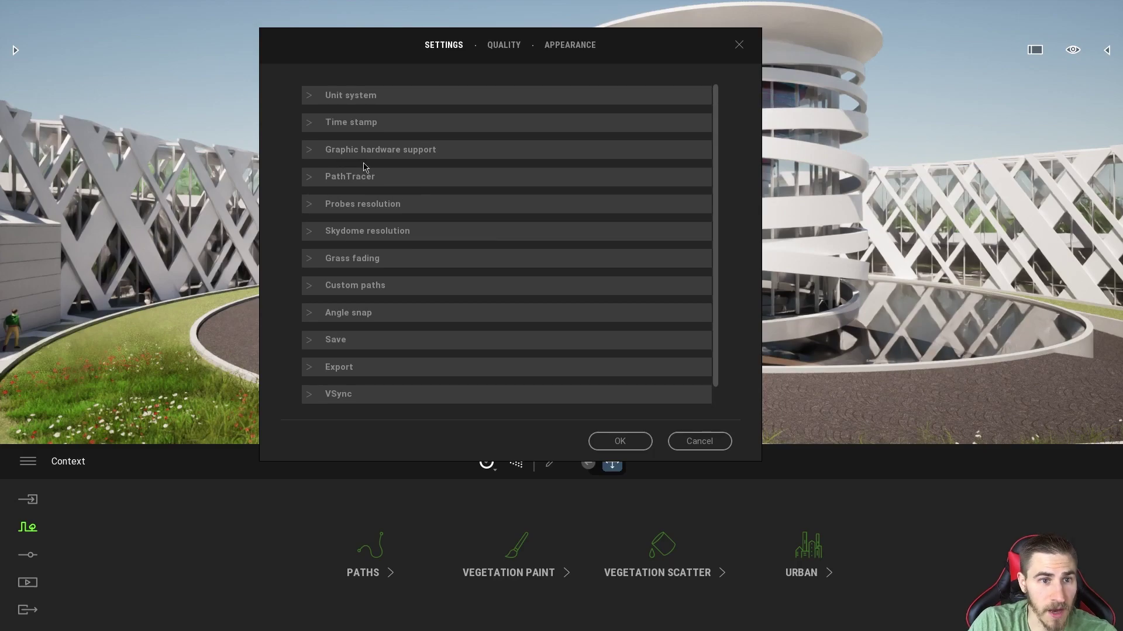
click(309, 178)
scroll(413, 242, down, 2)
click(620, 441)
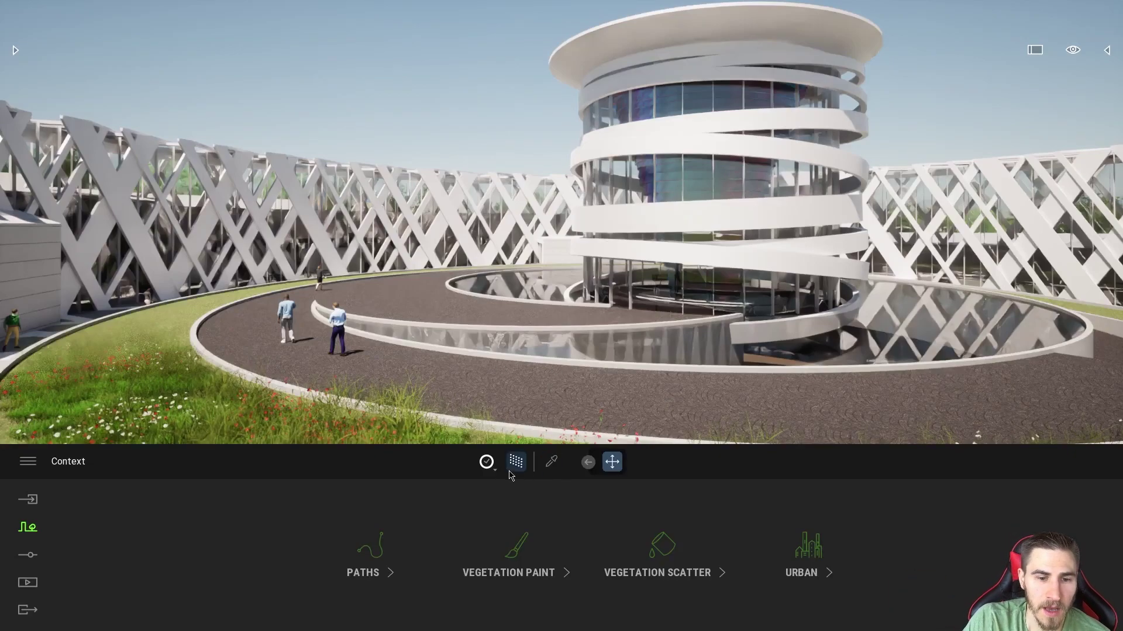
- Choose a Path Tracer quality preset and inspect the rendering of the lattice facade, grass ring and tower while moving around the courtyard
click(488, 462)
click(470, 373)
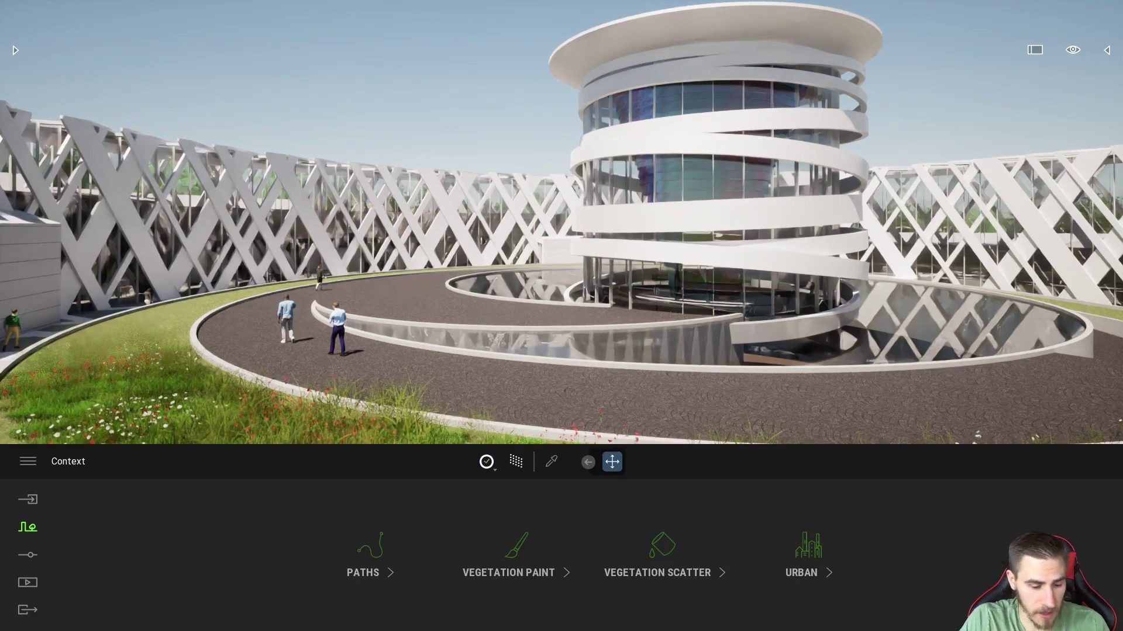
key(w)
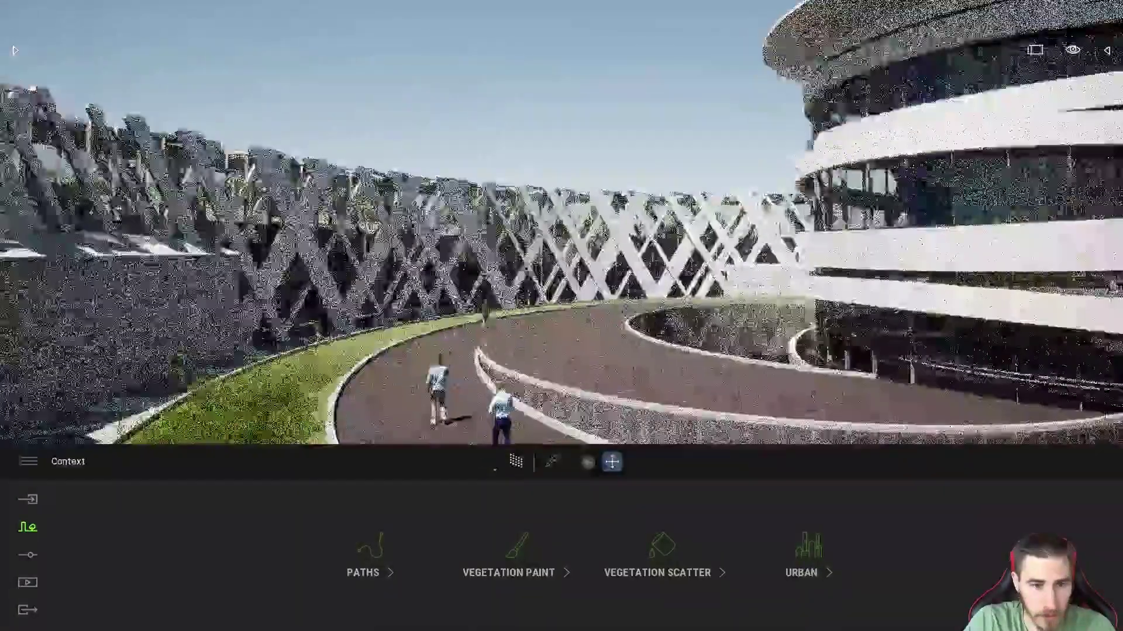
key(w)
right_drag(761, 187, 760, 241)
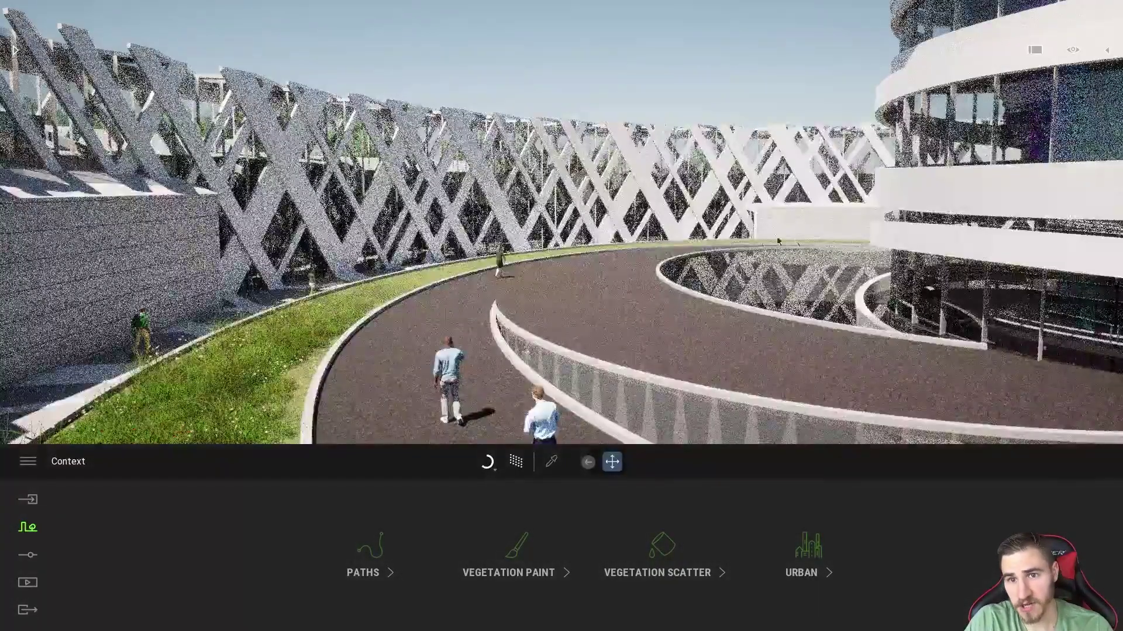
key(s)
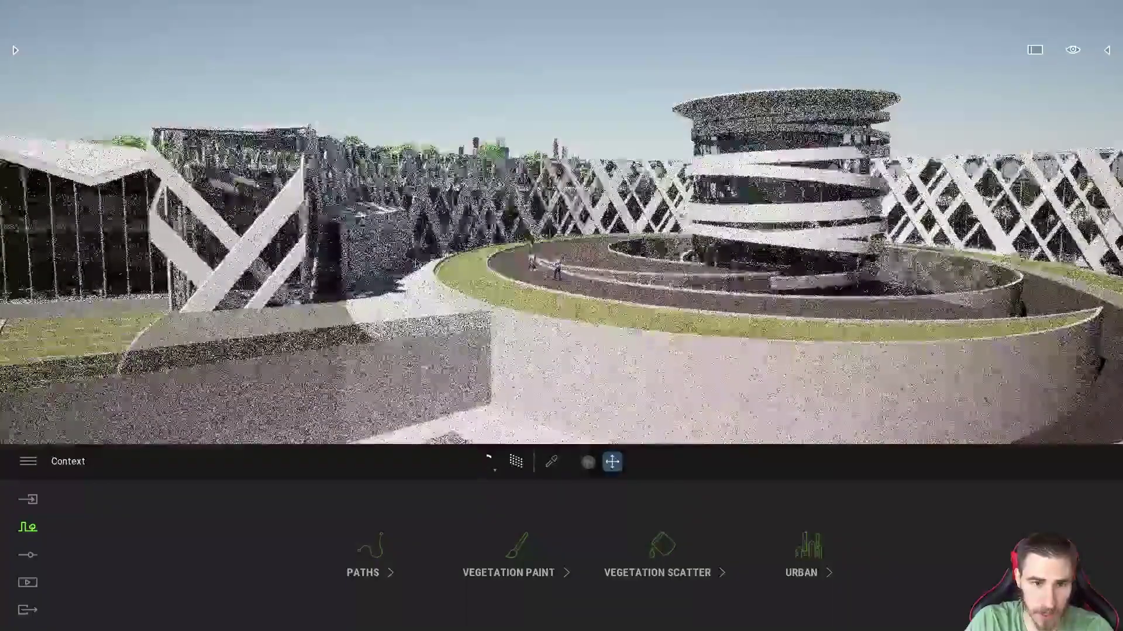
key(w)
right_drag(399, 275, 514, 276)
key(w)
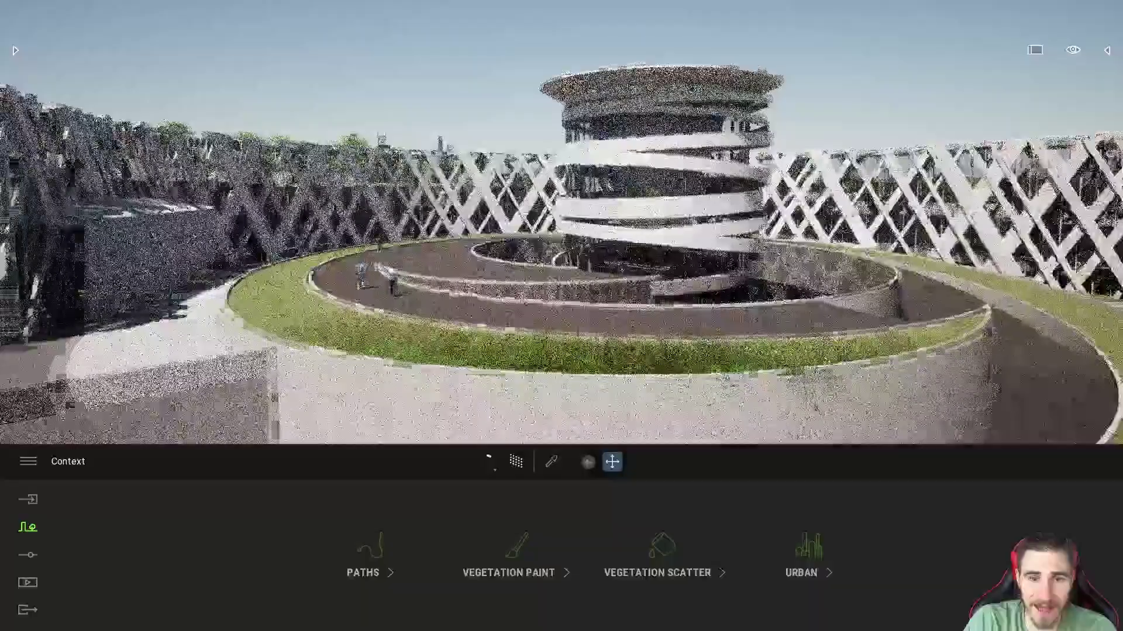
key(w)
right_drag(537, 324, 450, 324)
key(w)
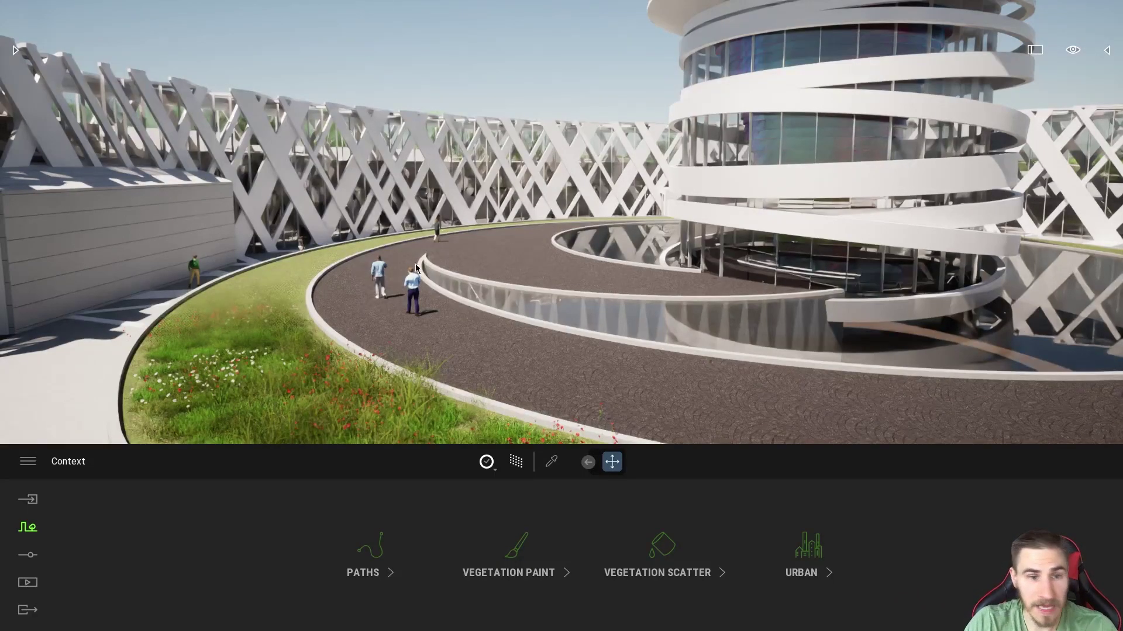
- Set the grass fading preference to Far and apply it
click(27, 462)
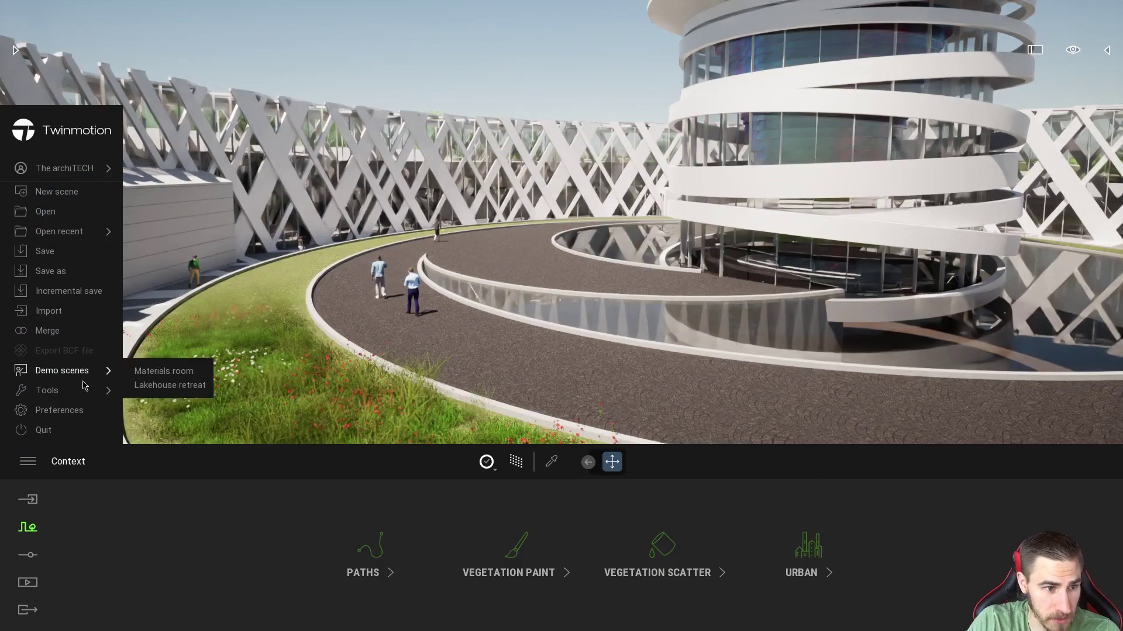
click(59, 409)
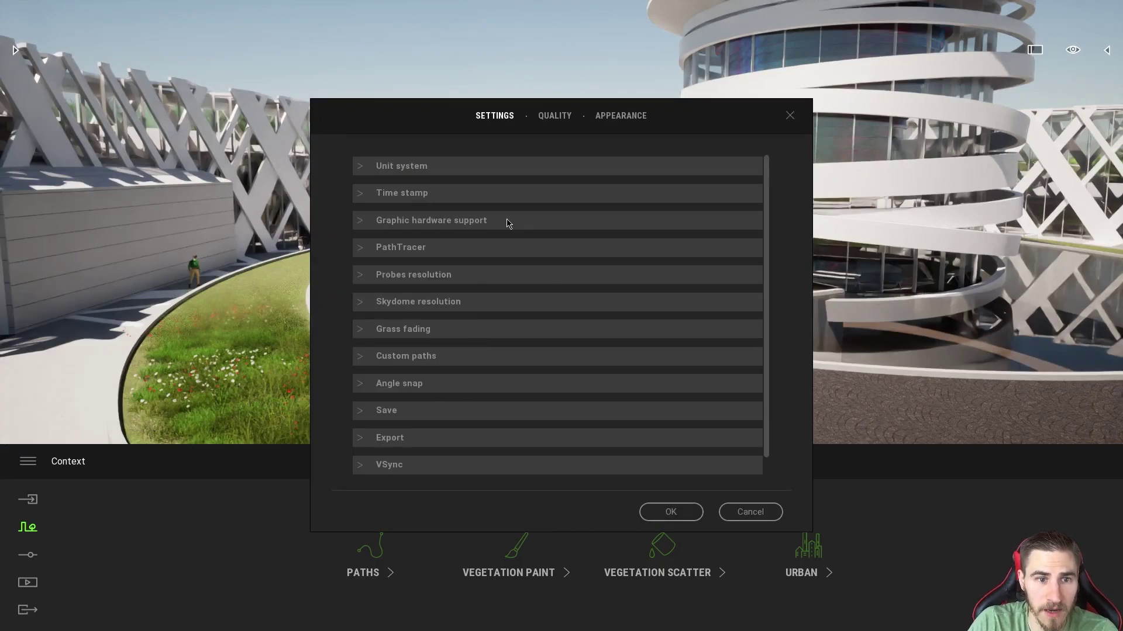
scroll(474, 336, down, 2)
click(359, 309)
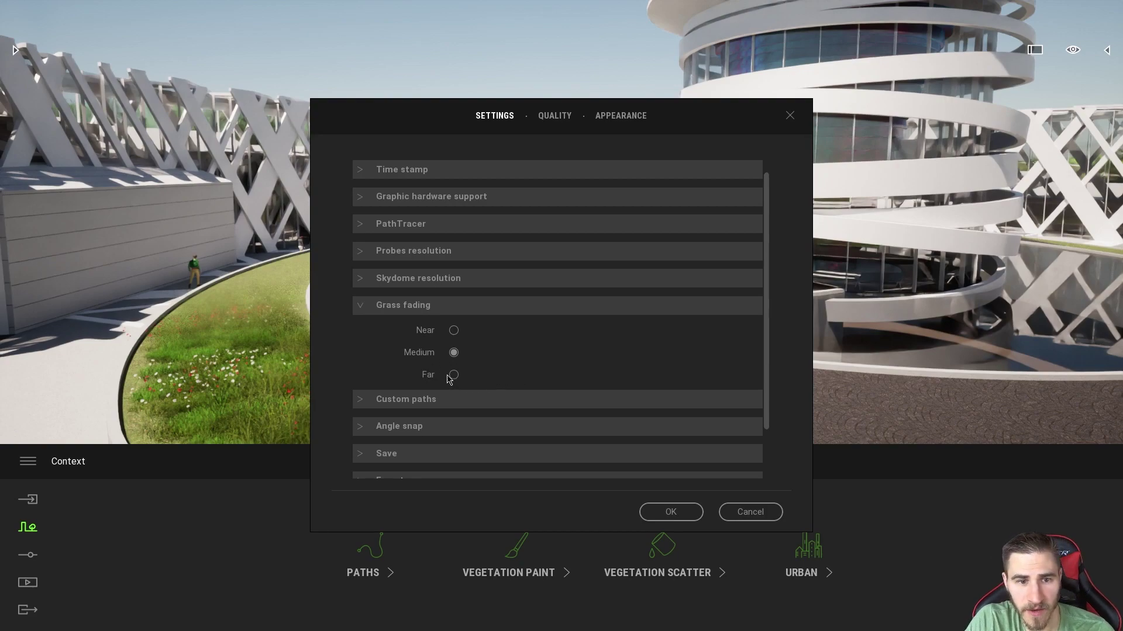
click(672, 512)
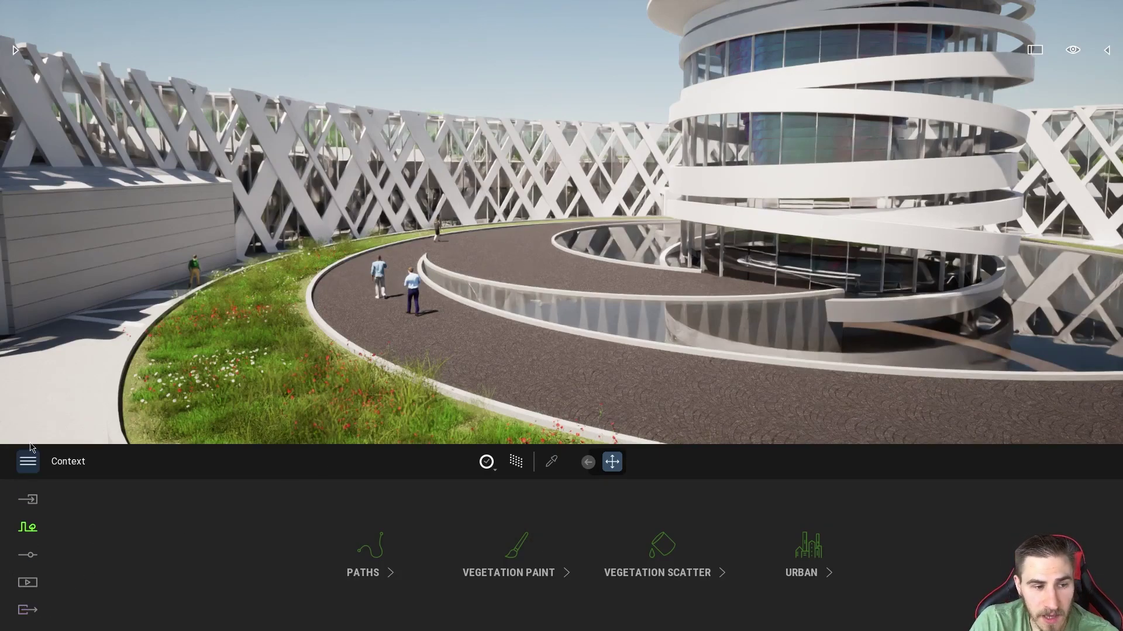
click(28, 462)
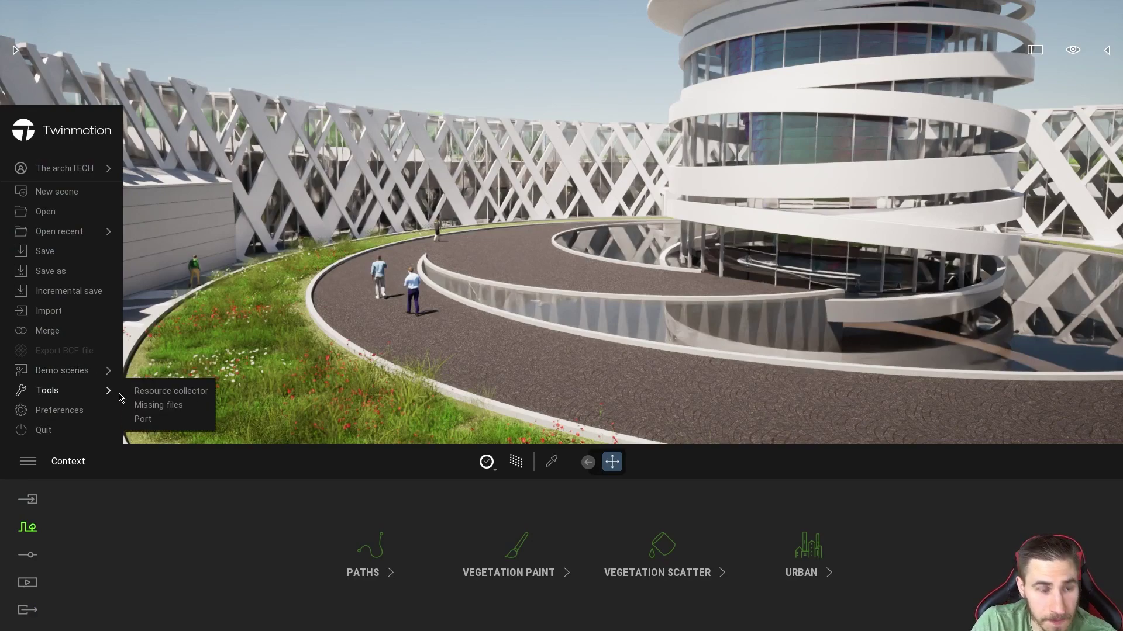
click(79, 410)
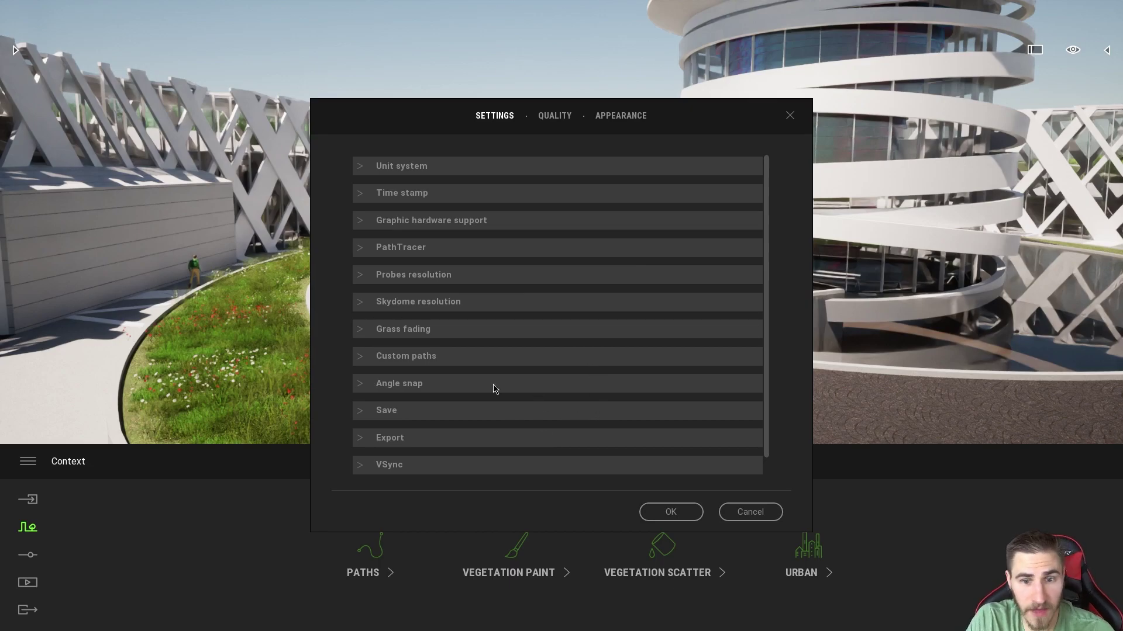
click(751, 512)
- Turn the Path Tracer off, on and off again to compare the grass, tower and pool in both render modes
key(s)
right_drag(462, 306, 545, 313)
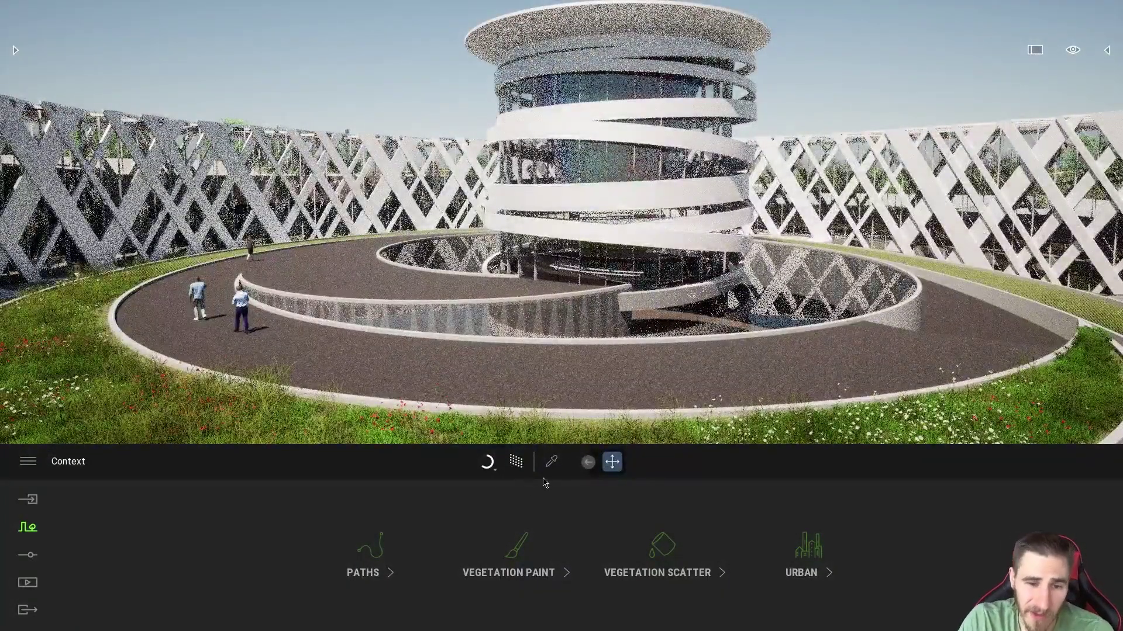
click(518, 466)
right_drag(582, 336, 578, 318)
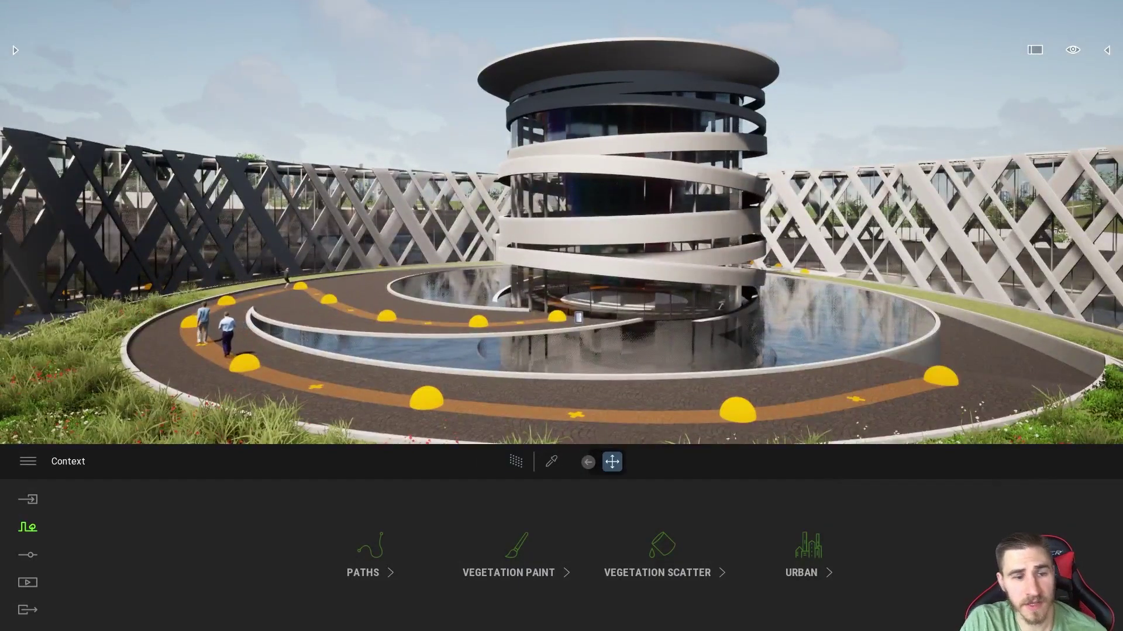
right_drag(398, 269, 360, 287)
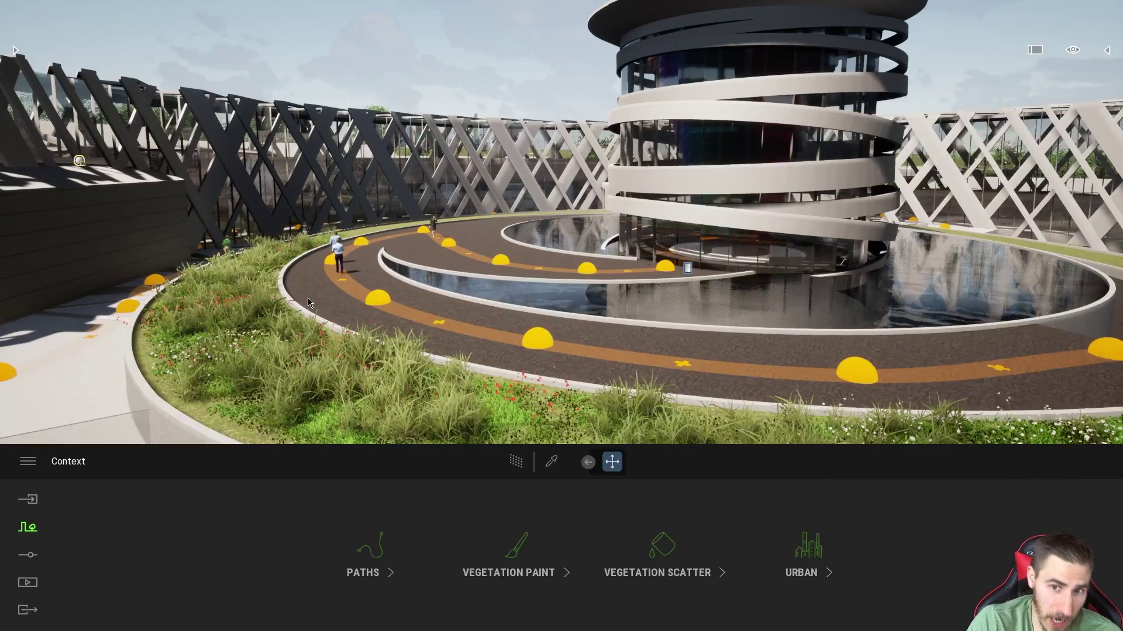
click(518, 462)
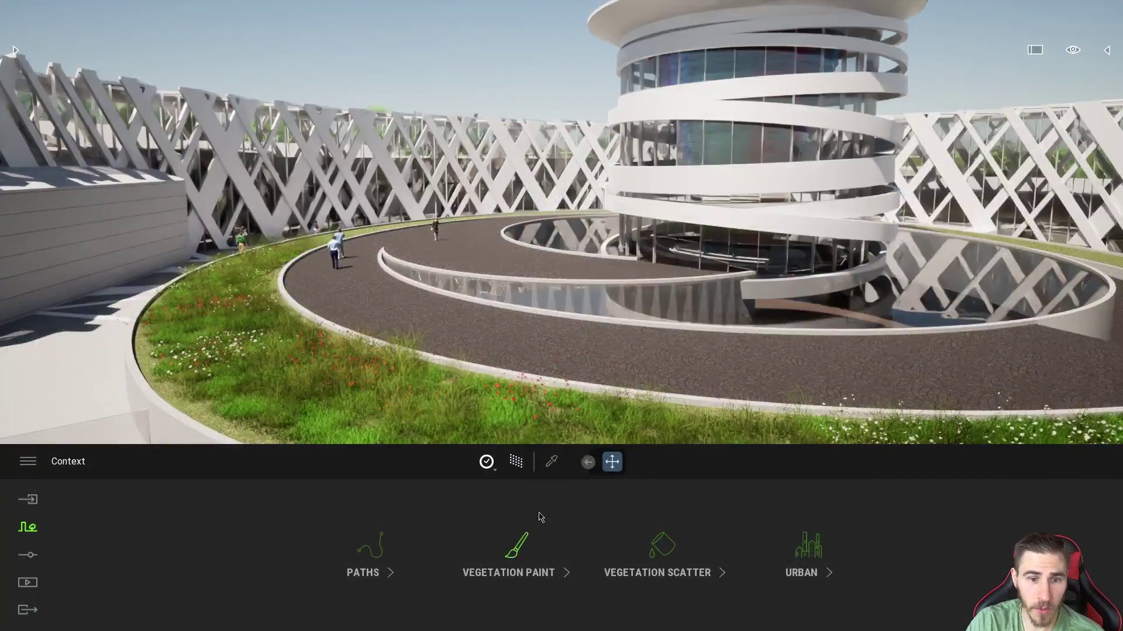
click(517, 464)
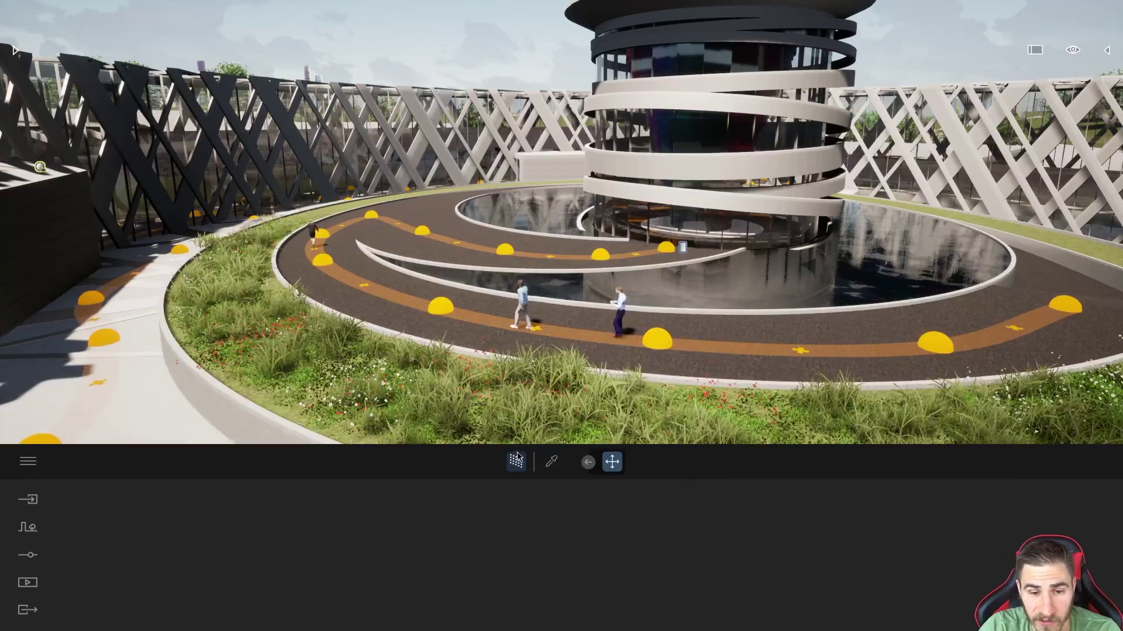
- Sample the Wave cobblestone material from the circular driveway with the Material picker
click(551, 462)
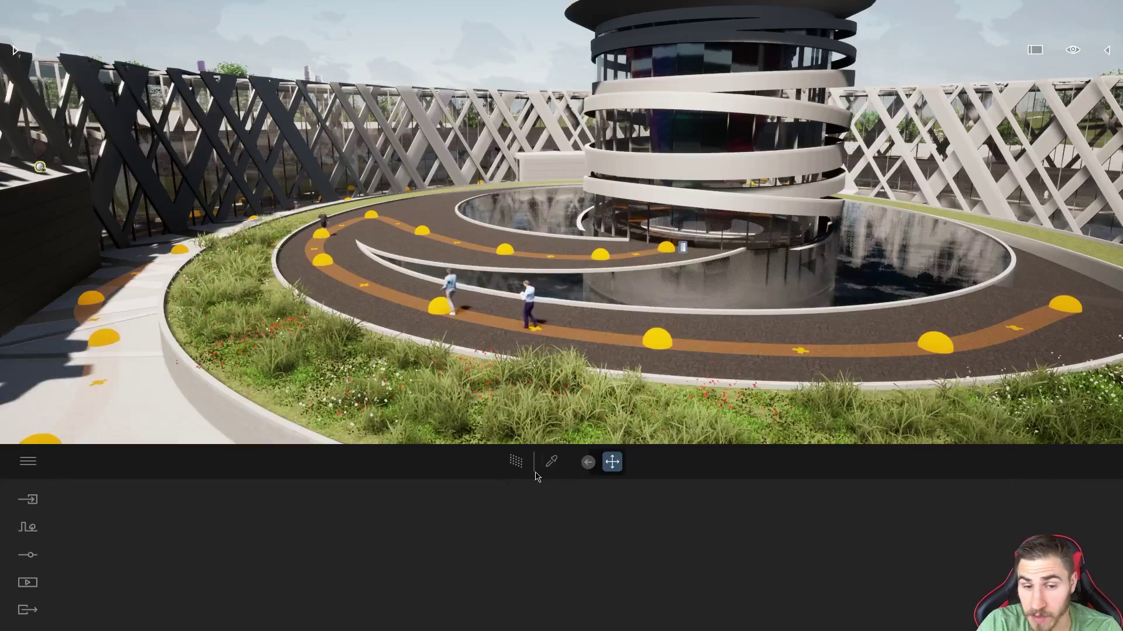
click(553, 468)
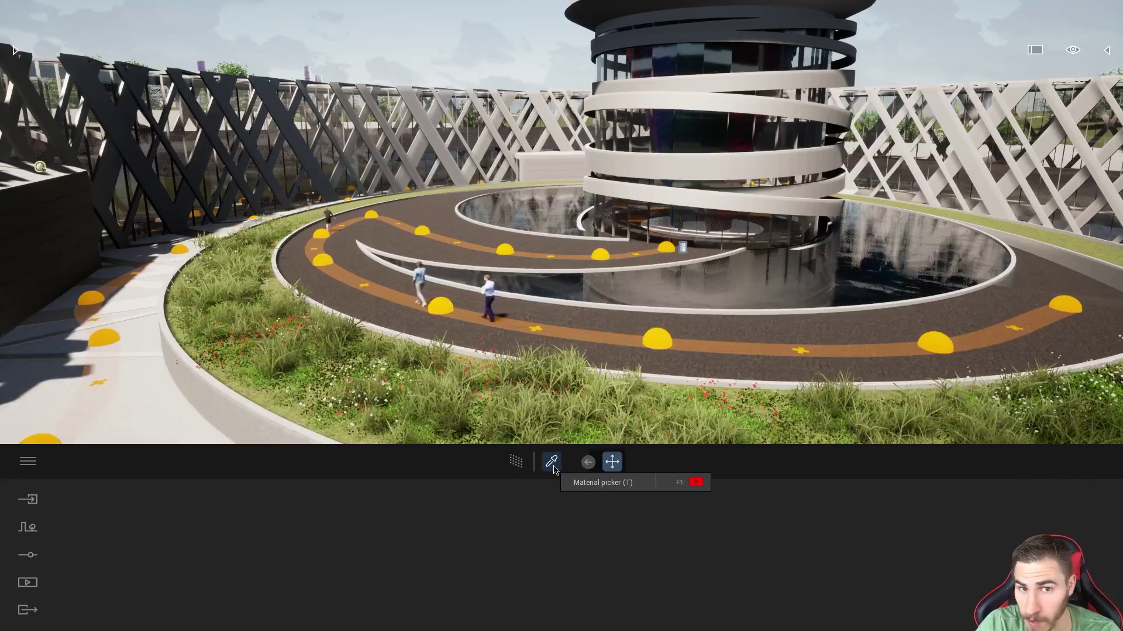
click(544, 336)
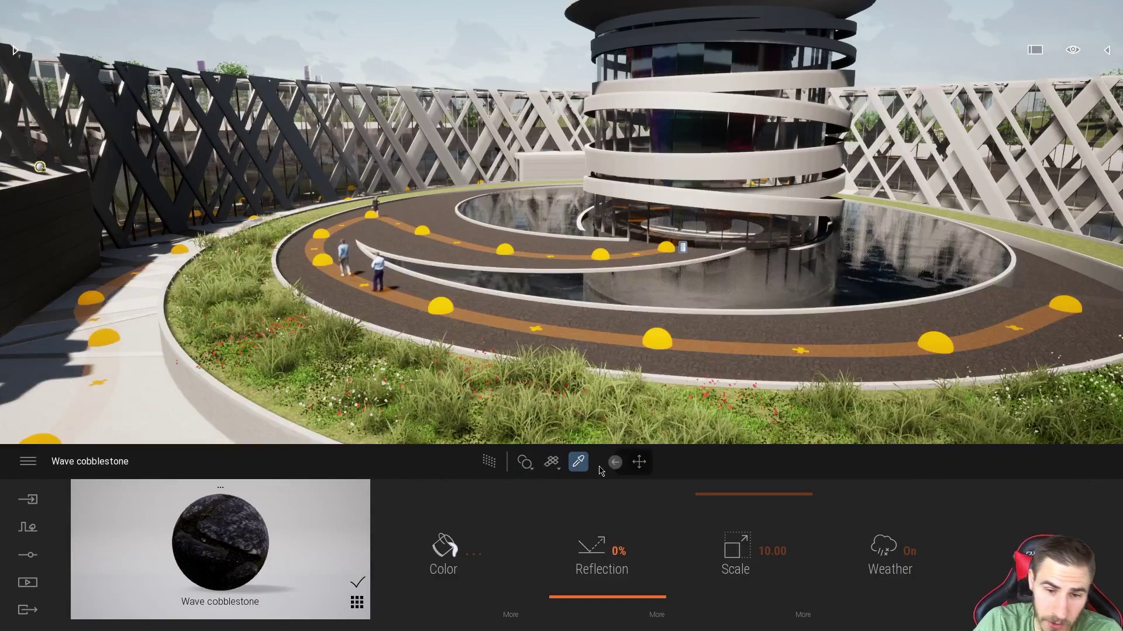
- Expand and collapse the transform tools, and cycle the gizmo from move to rotate to scale
click(640, 462)
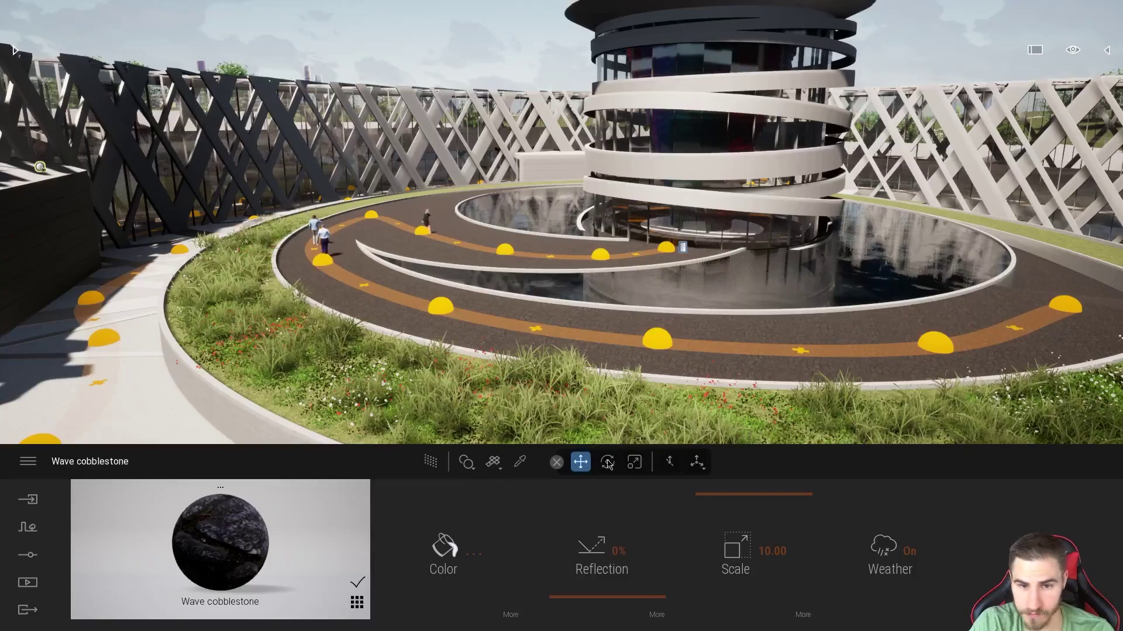
click(557, 462)
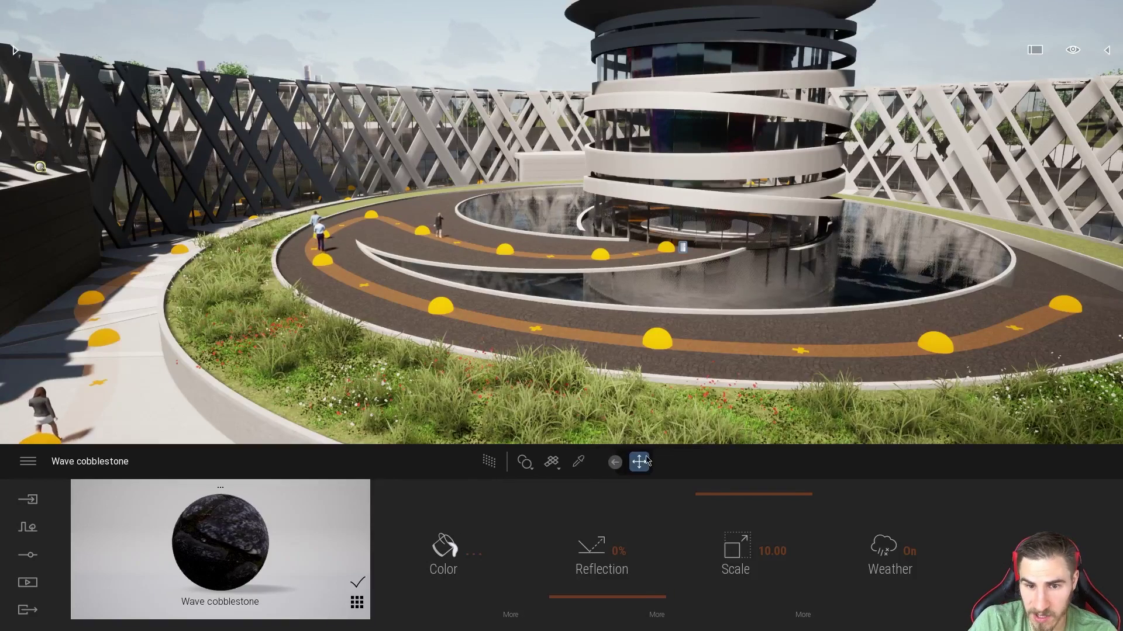
click(615, 463)
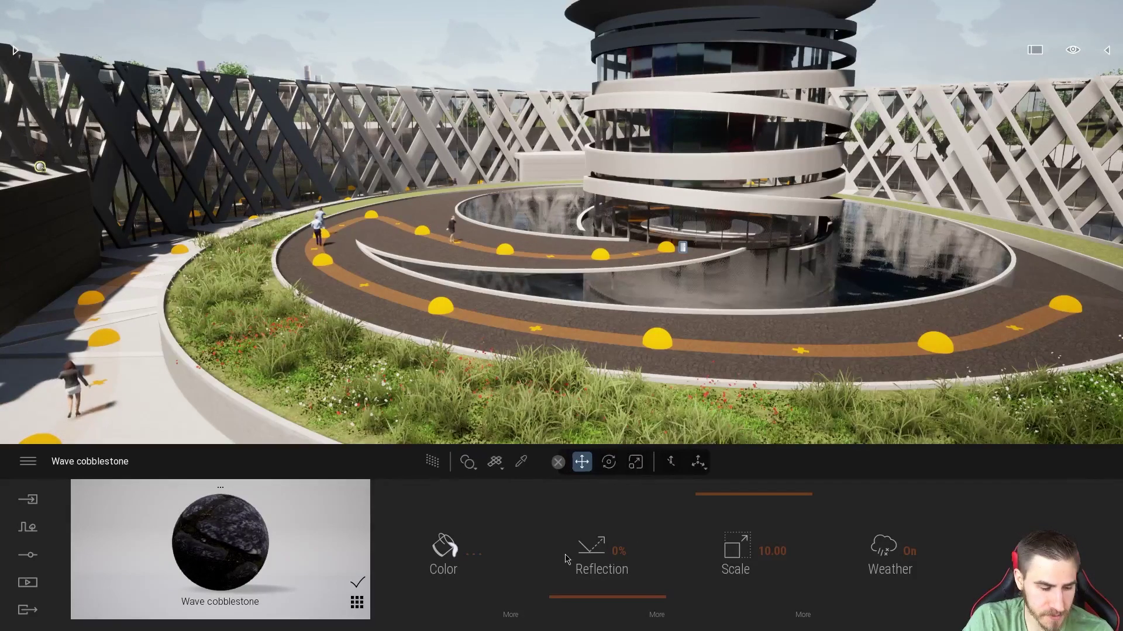
click(610, 472)
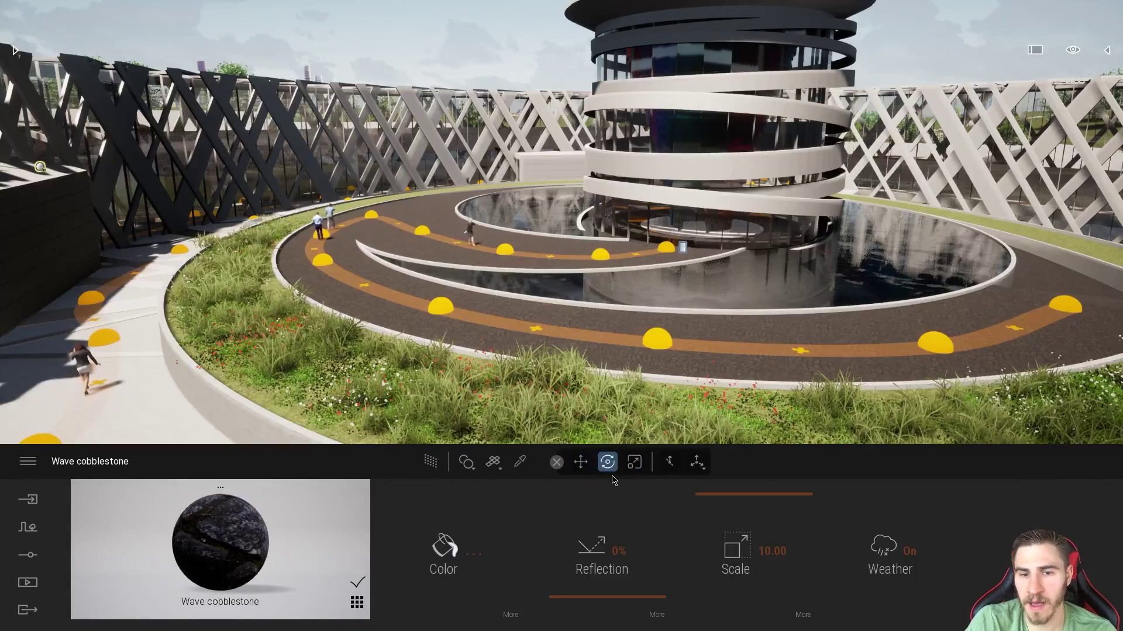
key(Tab)
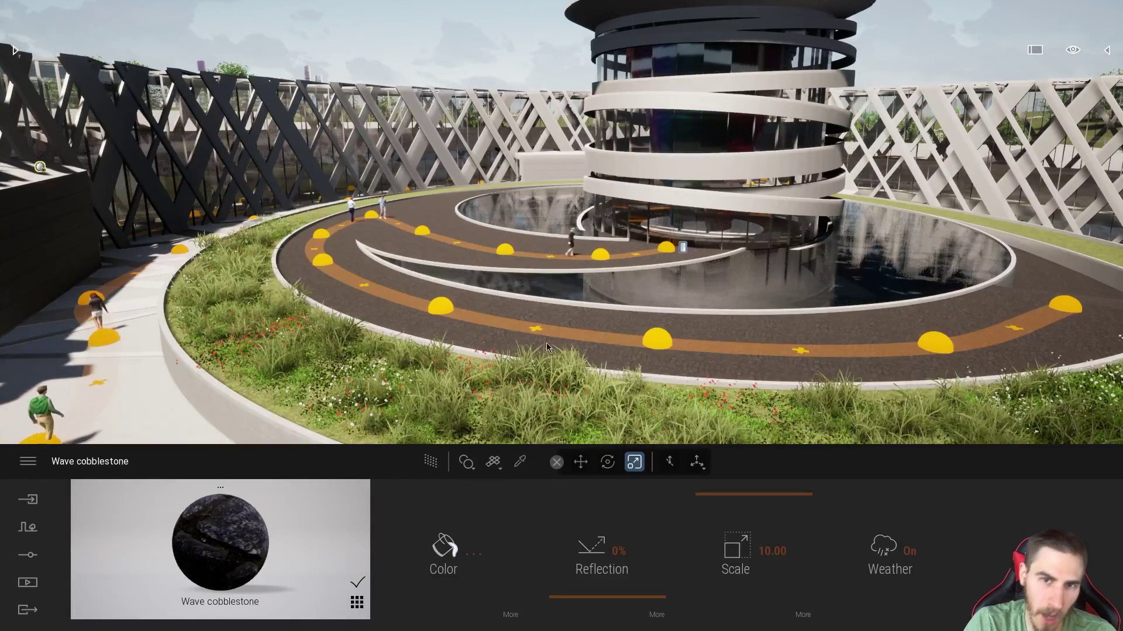
- Place a Poisonous sign decal on the dark flat roof of the box-shaped volume beside the lattice facade
right_drag(606, 327, 403, 319)
key(w)
right_drag(606, 328, 550, 328)
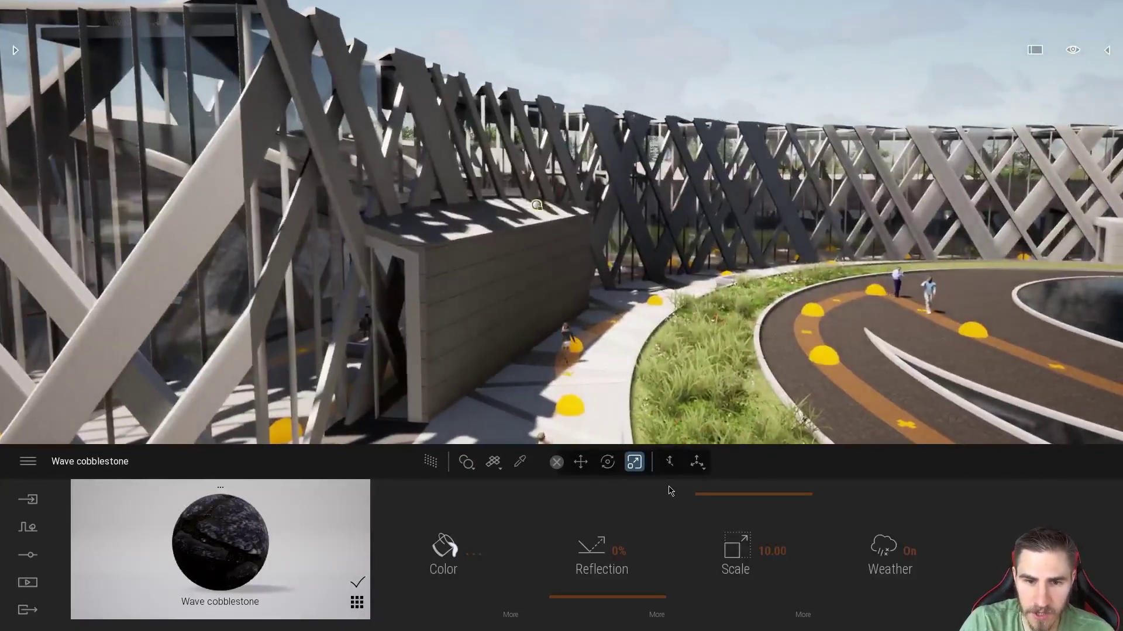
click(28, 500)
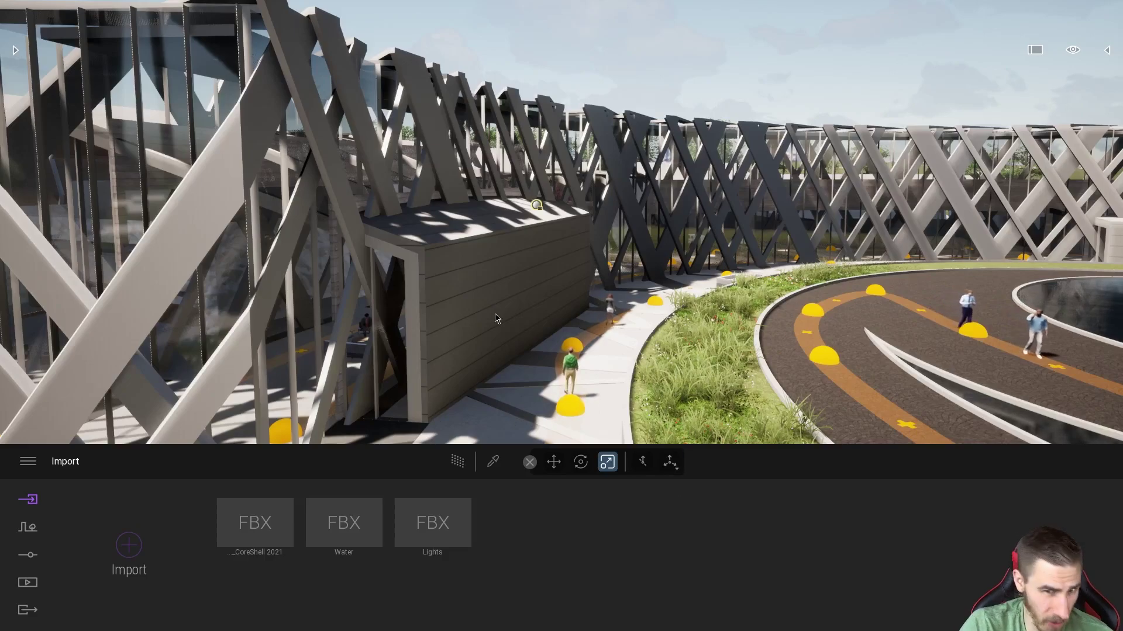
right_drag(491, 318, 529, 345)
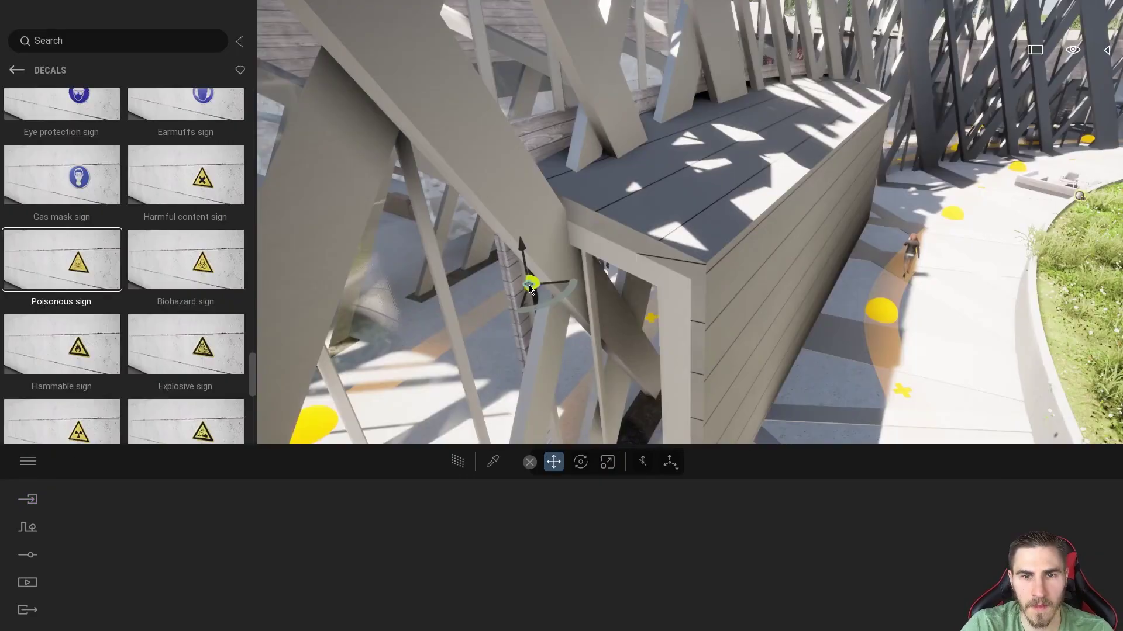
drag(529, 287, 365, 290)
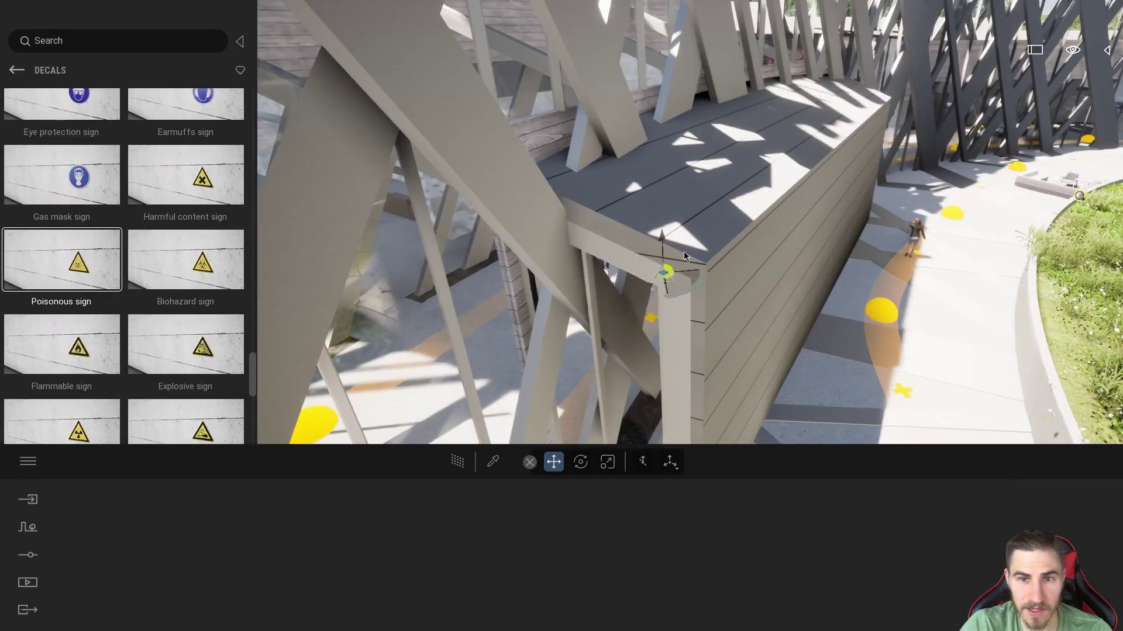
scroll(687, 251, up, 5)
scroll(686, 250, up, 3)
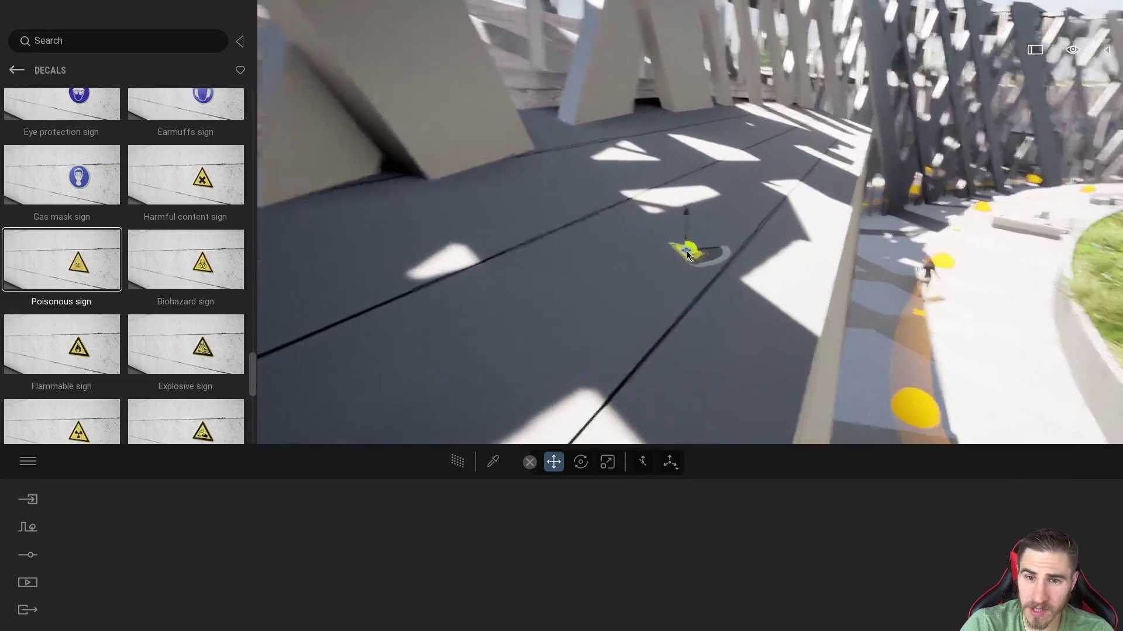
drag(612, 325, 570, 297)
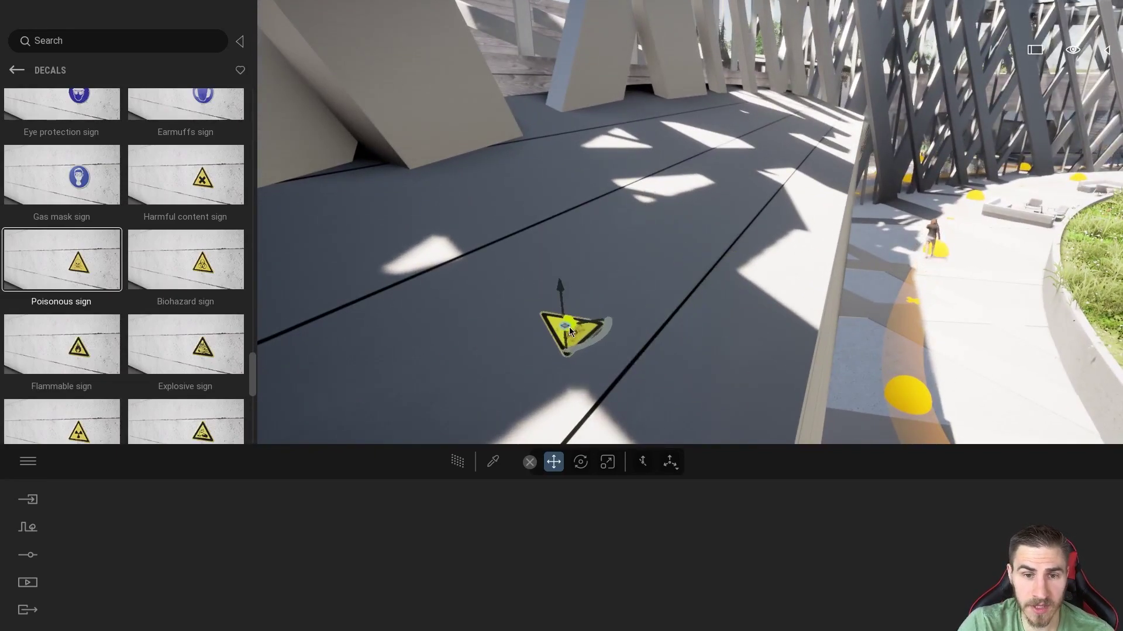
click(585, 308)
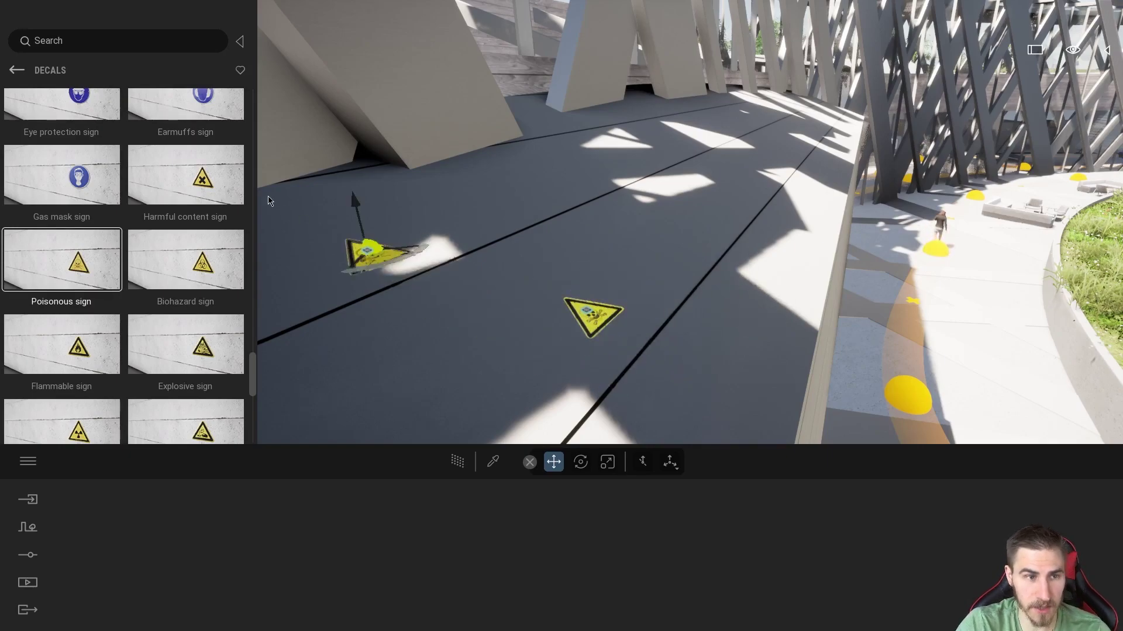
- Collapse the asset library and select the Poisonous sign decal on the roof
click(240, 41)
click(428, 346)
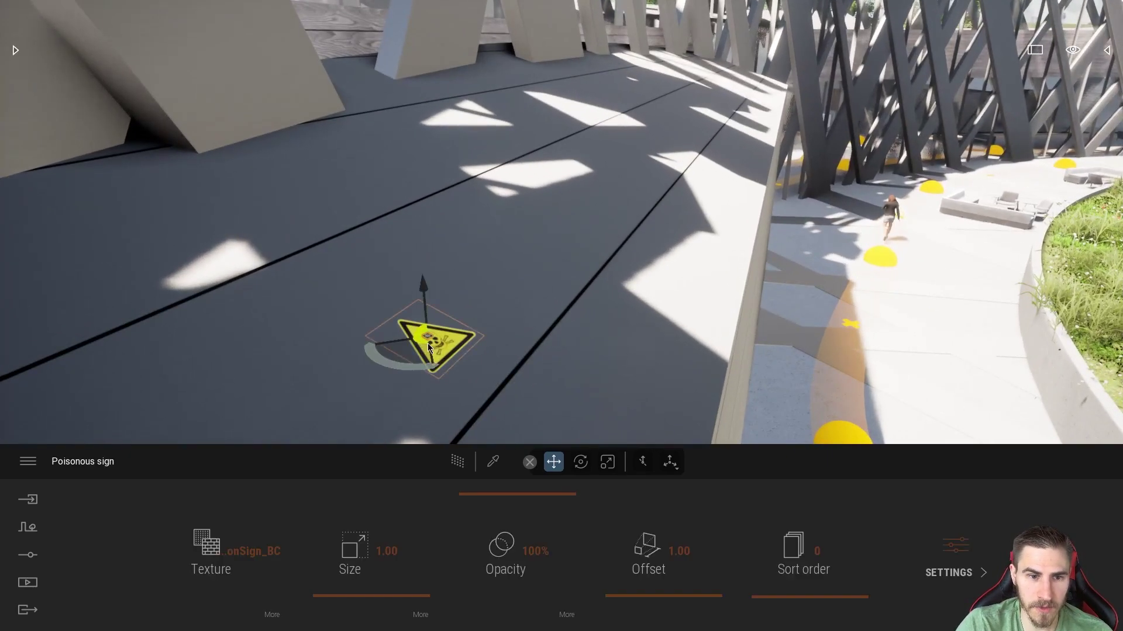
- Set the Poisonous sign decal's size to 4.00 and move it slightly along the dark roof
click(391, 551)
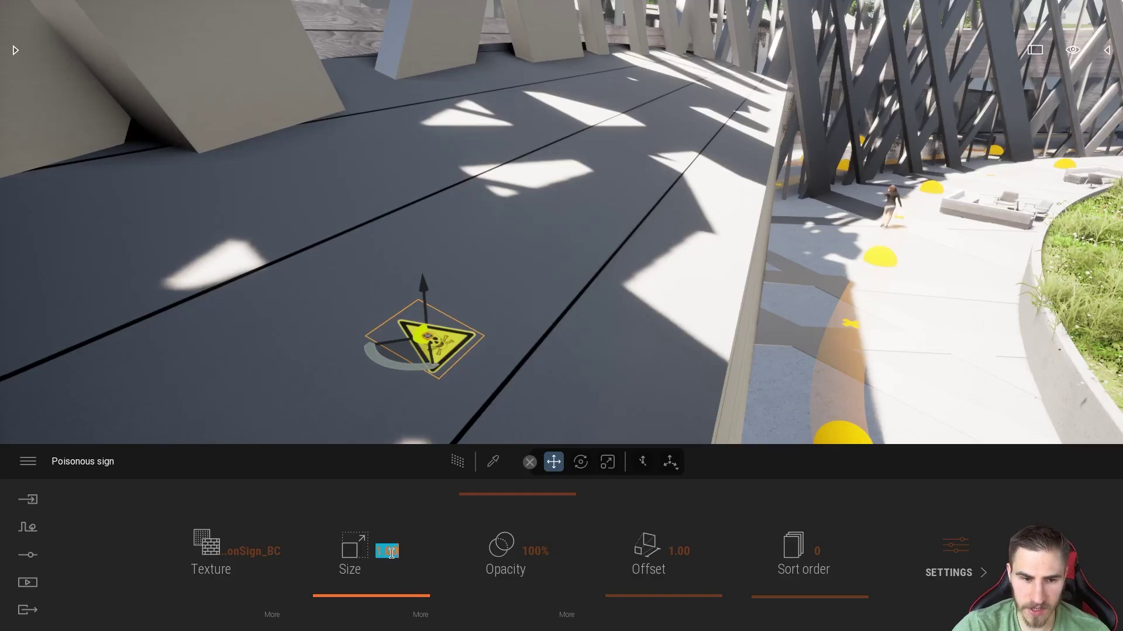
text(2)
key(Return)
key(s)
right_drag(676, 342, 649, 278)
key(w)
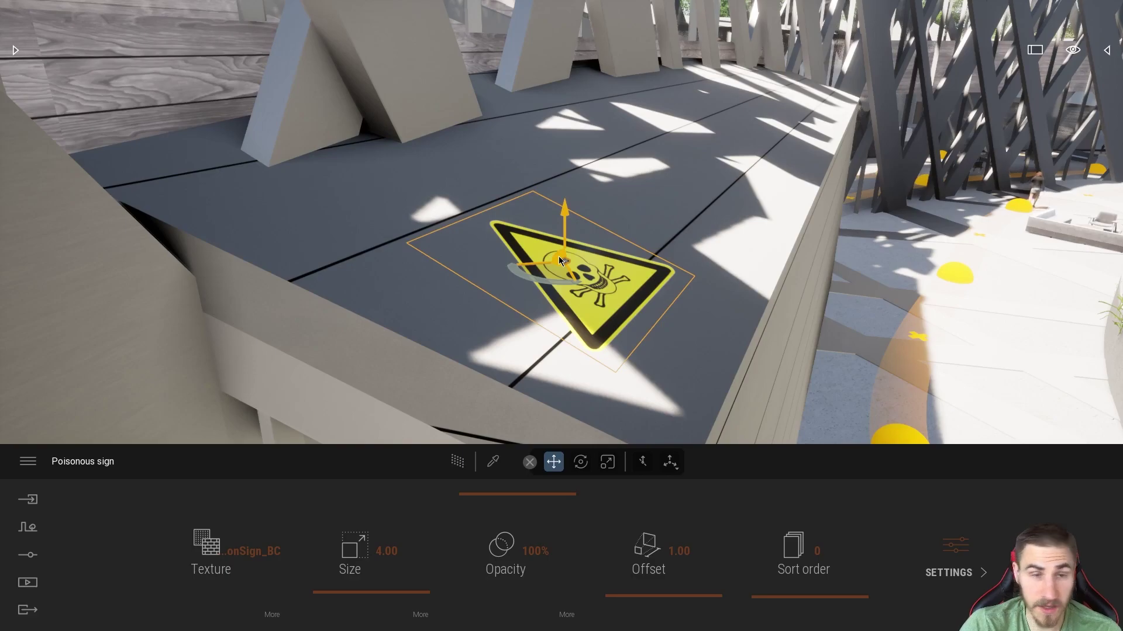
mouse_move(565, 260)
mouse_down()
mouse_move(573, 231)
mouse_move(489, 199)
mouse_move(644, 233)
mouse_move(784, 288)
mouse_move(800, 306)
mouse_move(681, 349)
mouse_move(420, 387)
mouse_move(343, 359)
mouse_move(374, 298)
mouse_move(409, 100)
mouse_move(321, 107)
mouse_move(350, 53)
mouse_move(539, 257)
mouse_move(557, 242)
mouse_move(594, 257)
mouse_move(579, 259)
mouse_up()
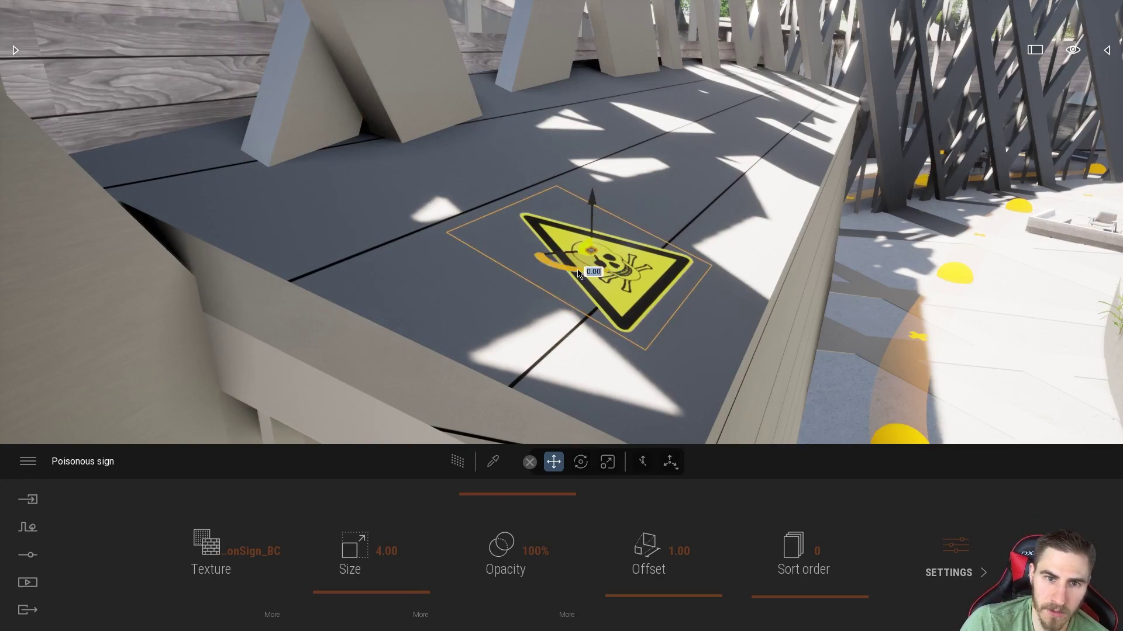
- Try to rotate the Poisonous sign decal with the gizmo's rotation arc and undo the rotation
drag(574, 272, 582, 257)
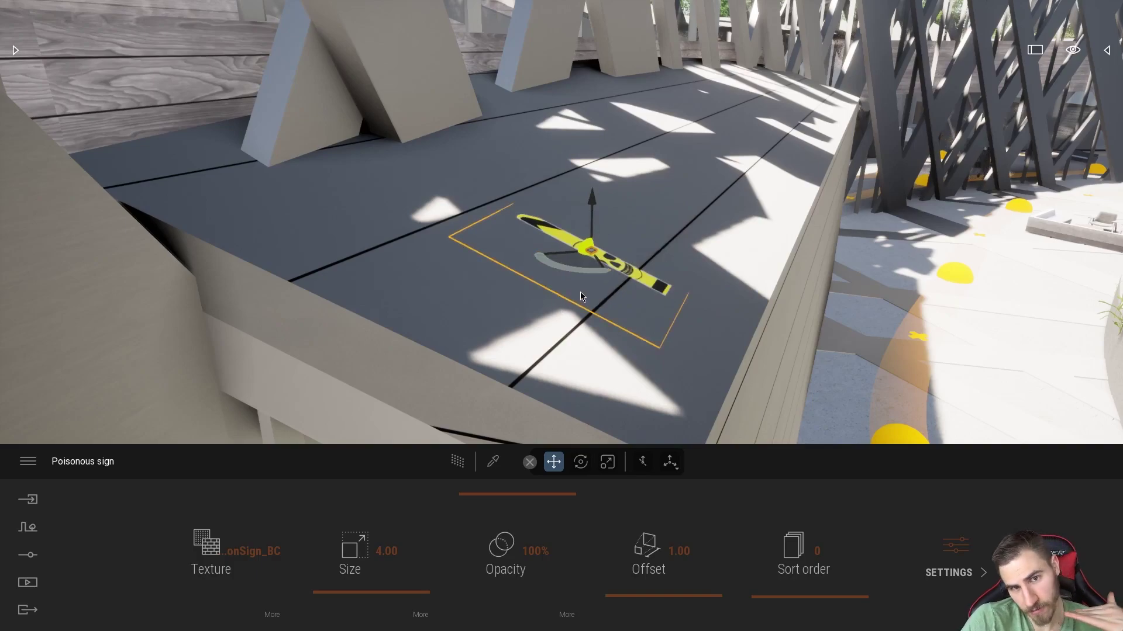
key(ctrl+z)
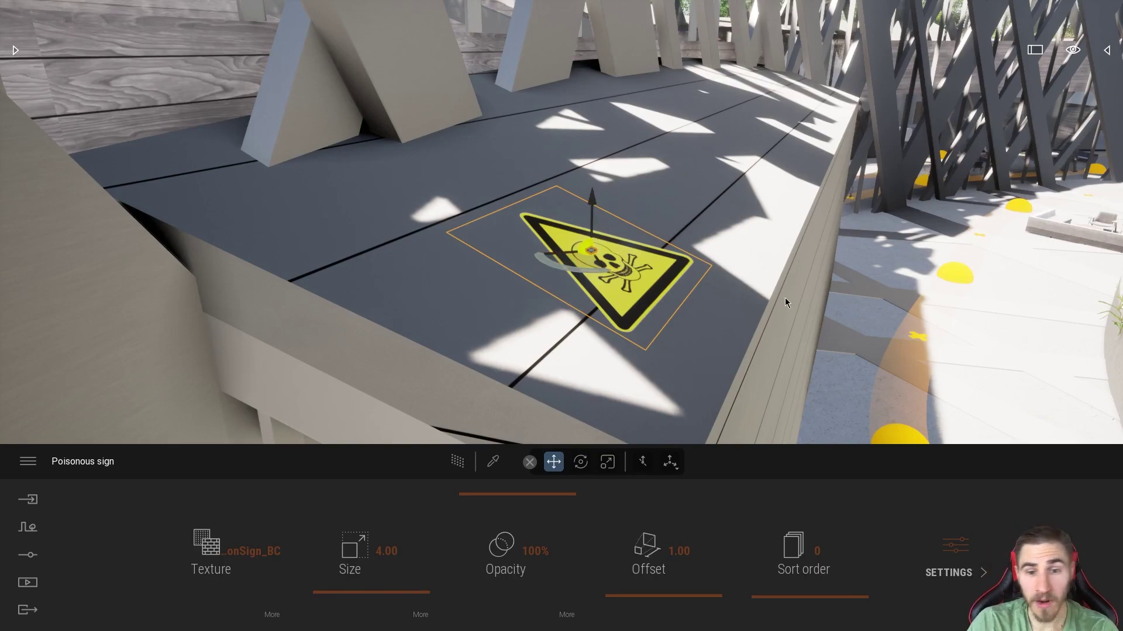
click(642, 462)
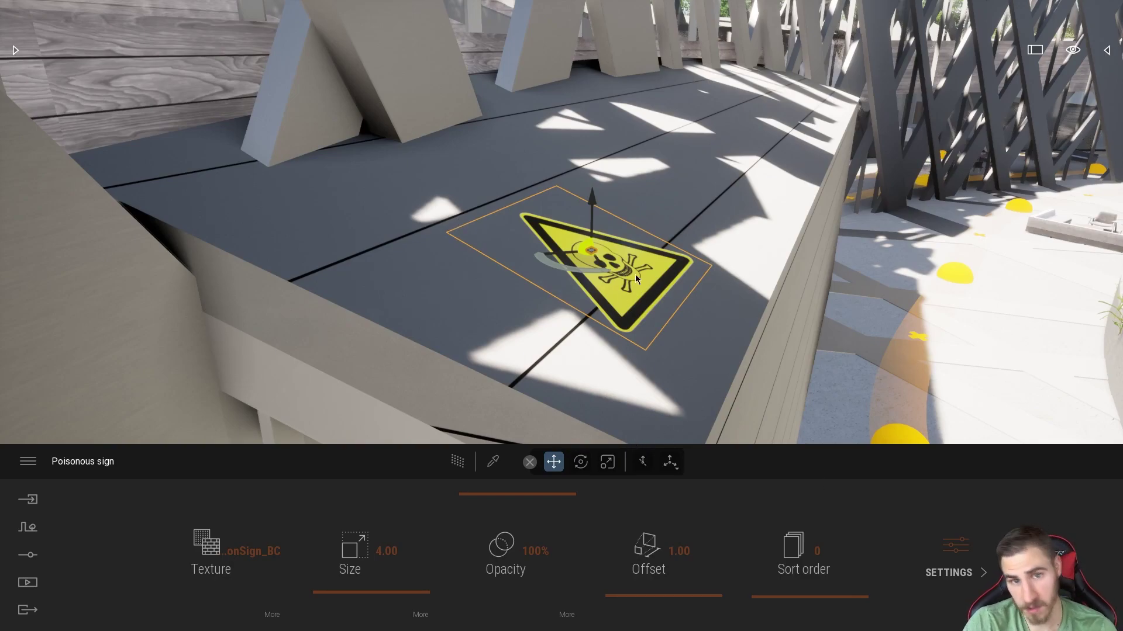
scroll(638, 275, down, 10)
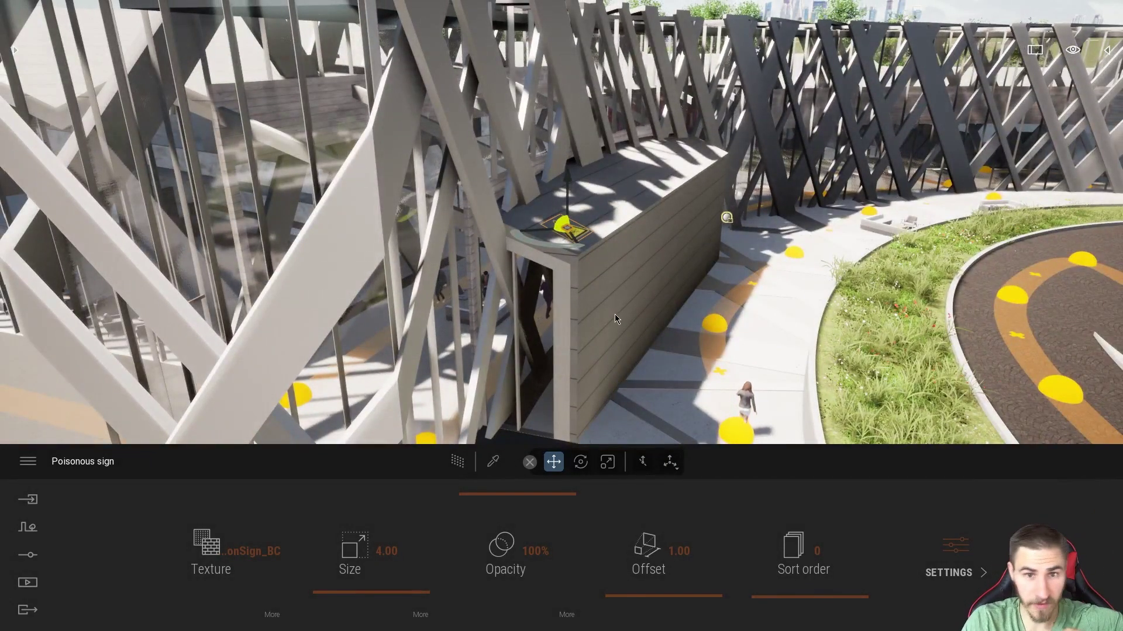
scroll(573, 235, up, 5)
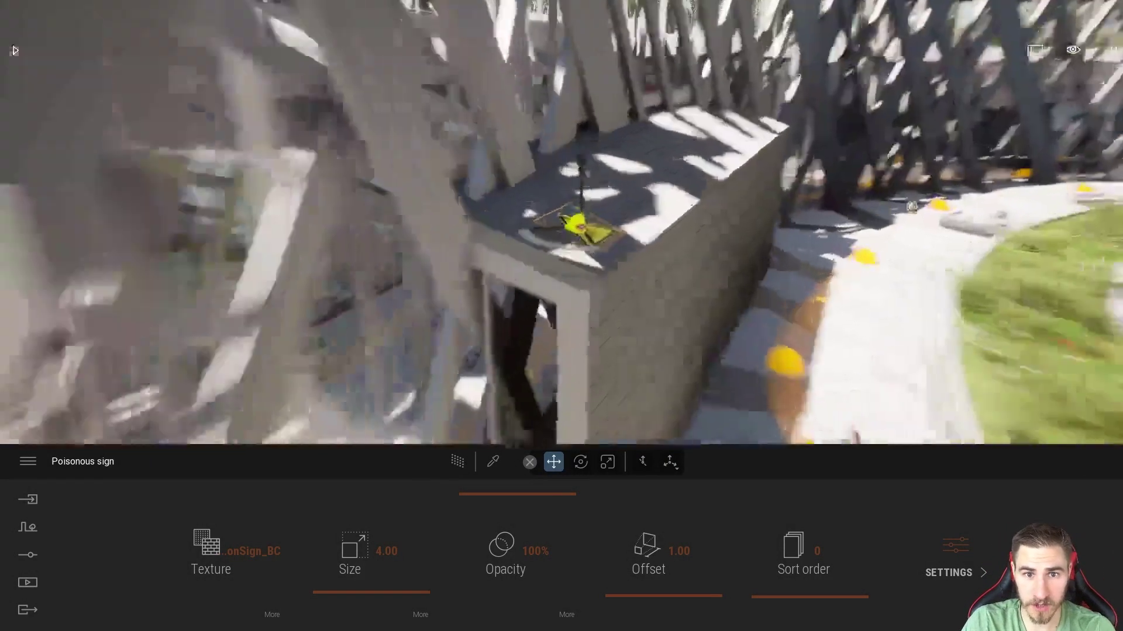
scroll(573, 246, up, 5)
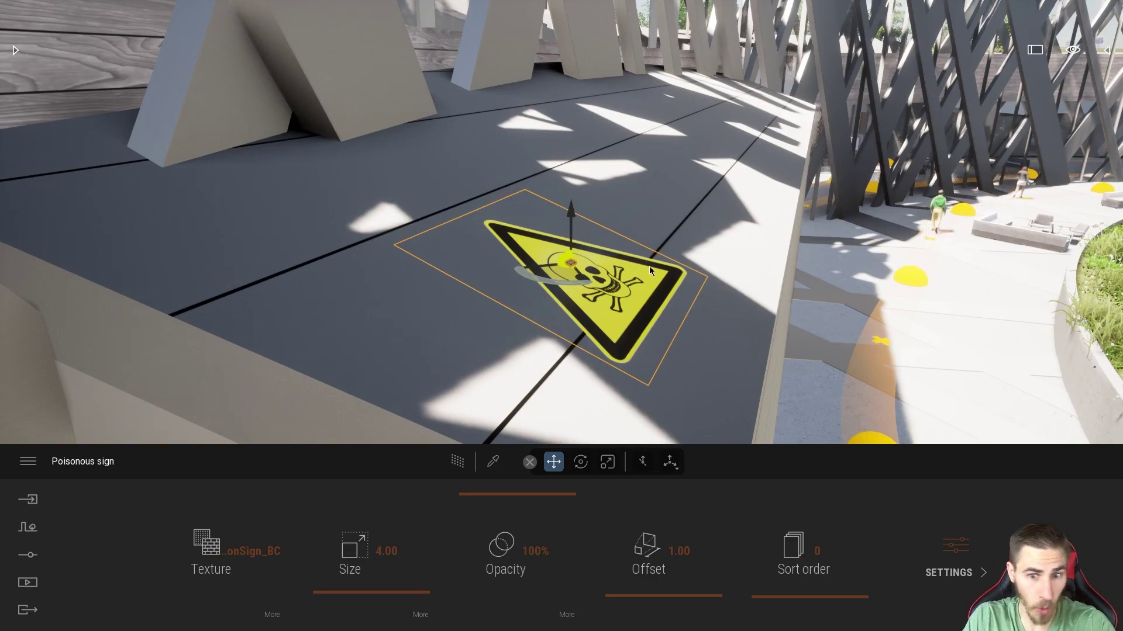
- Toggle the gizmo between local and world axes while rotating and shifting the Poisonous sign decal on the roof
click(643, 463)
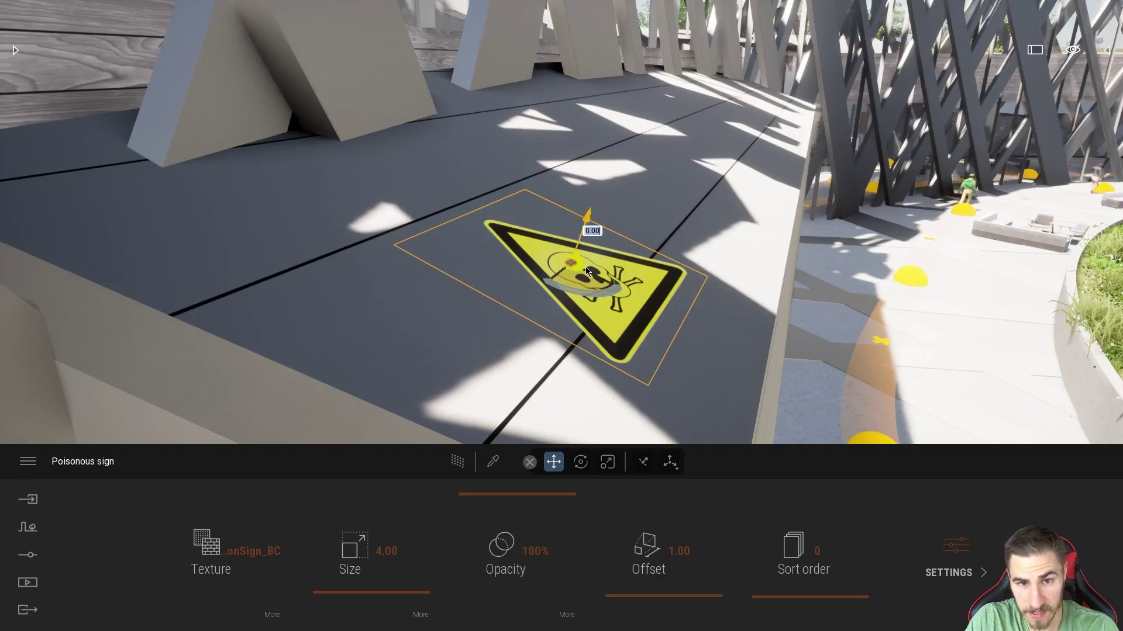
drag(575, 295, 538, 248)
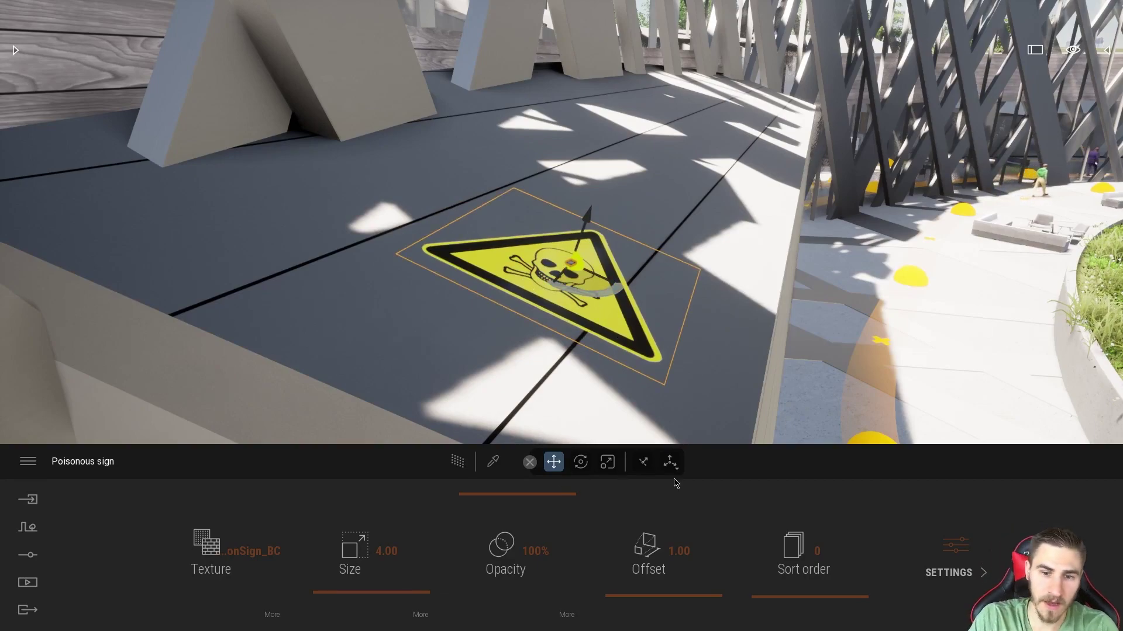
click(643, 462)
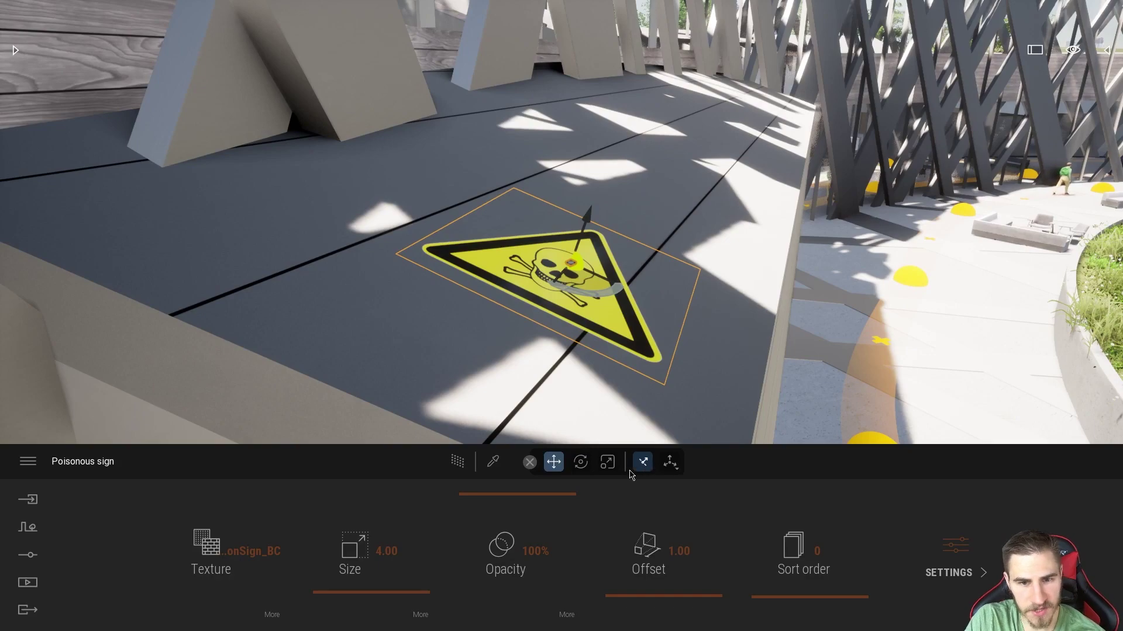
drag(584, 269, 587, 307)
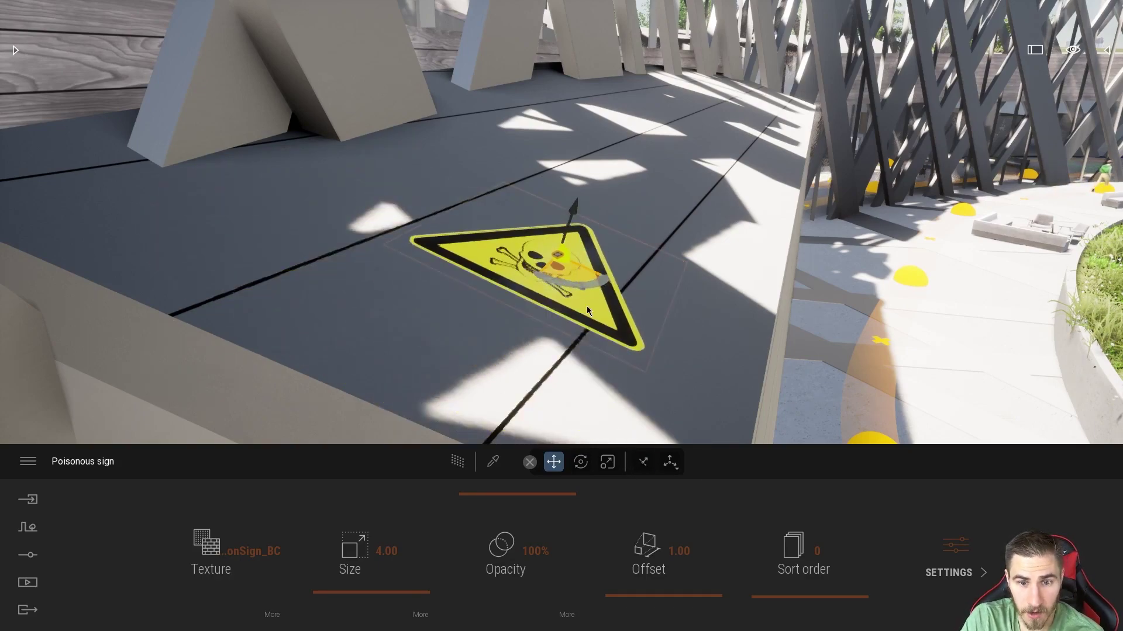
click(645, 467)
drag(547, 268, 568, 279)
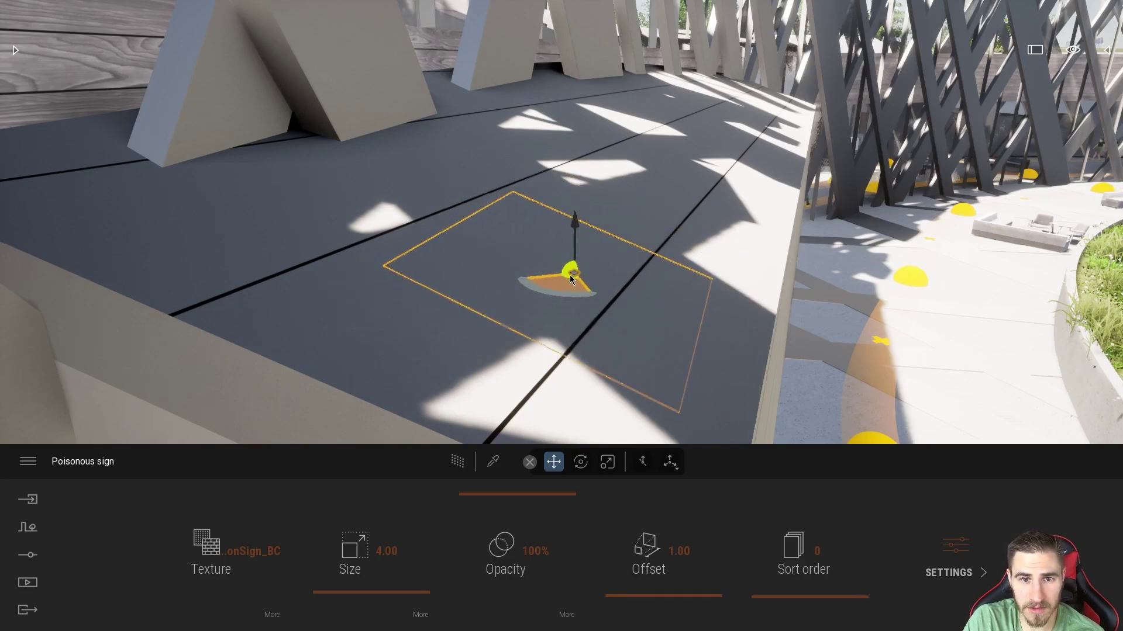
click(643, 462)
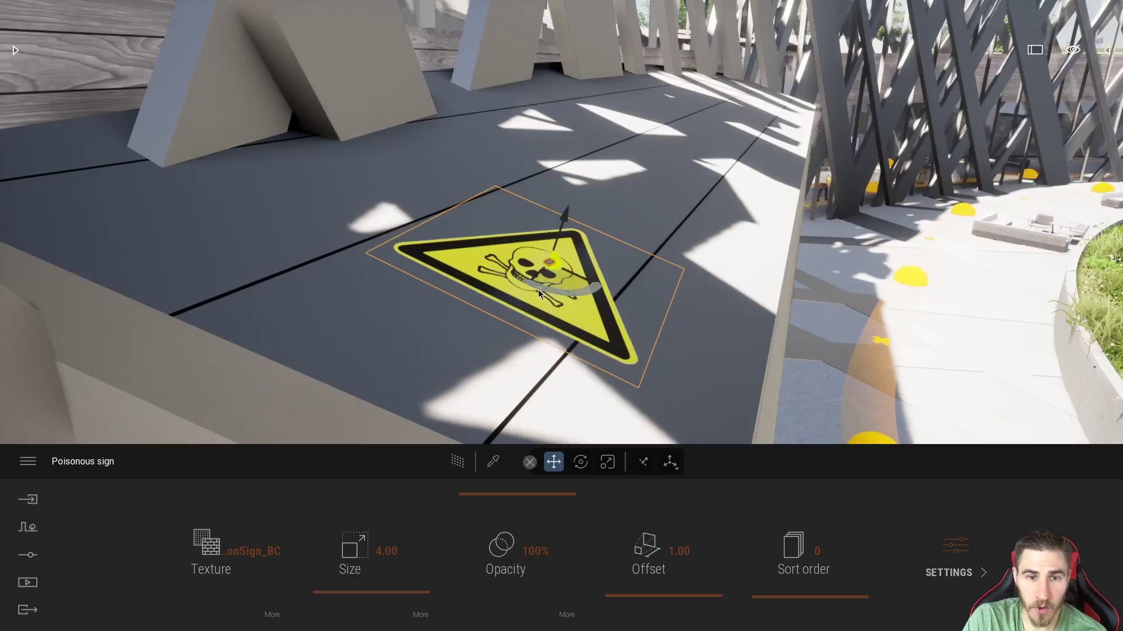
mouse_move(561, 283)
mouse_down()
mouse_move(331, 275)
mouse_move(504, 290)
mouse_move(493, 271)
mouse_move(233, 379)
mouse_move(246, 233)
mouse_move(359, 64)
mouse_move(621, 230)
mouse_move(539, 294)
mouse_move(559, 277)
mouse_up()
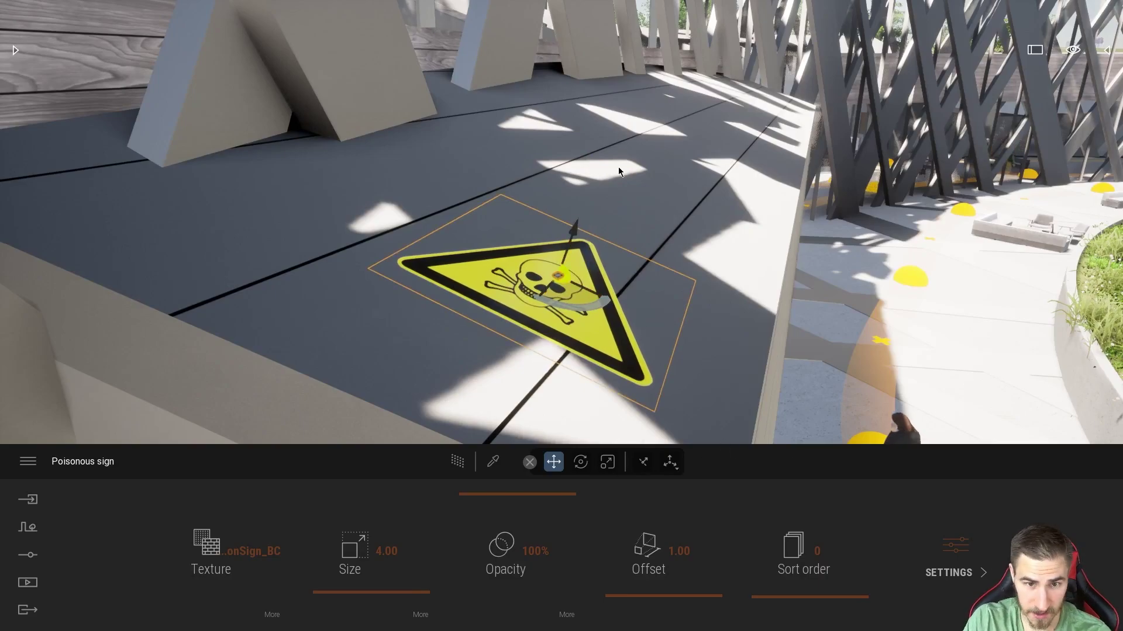
- Delete the Poisonous sign decal from the roof and toggle the transform tools' collapsed state
key(Delete)
right_drag(528, 259, 541, 274)
click(531, 467)
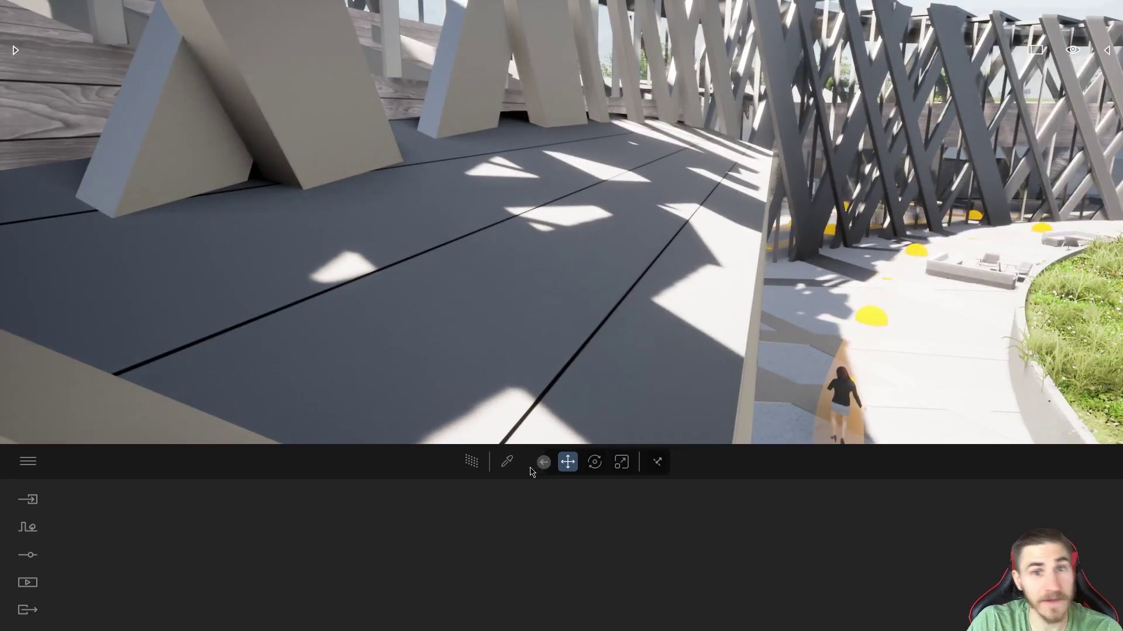
- Go to the open paving in front of the lattice columns and examine the Pivot edit options
right_drag(554, 384, 649, 55)
key(s)
key(s)
key(w)
click(588, 466)
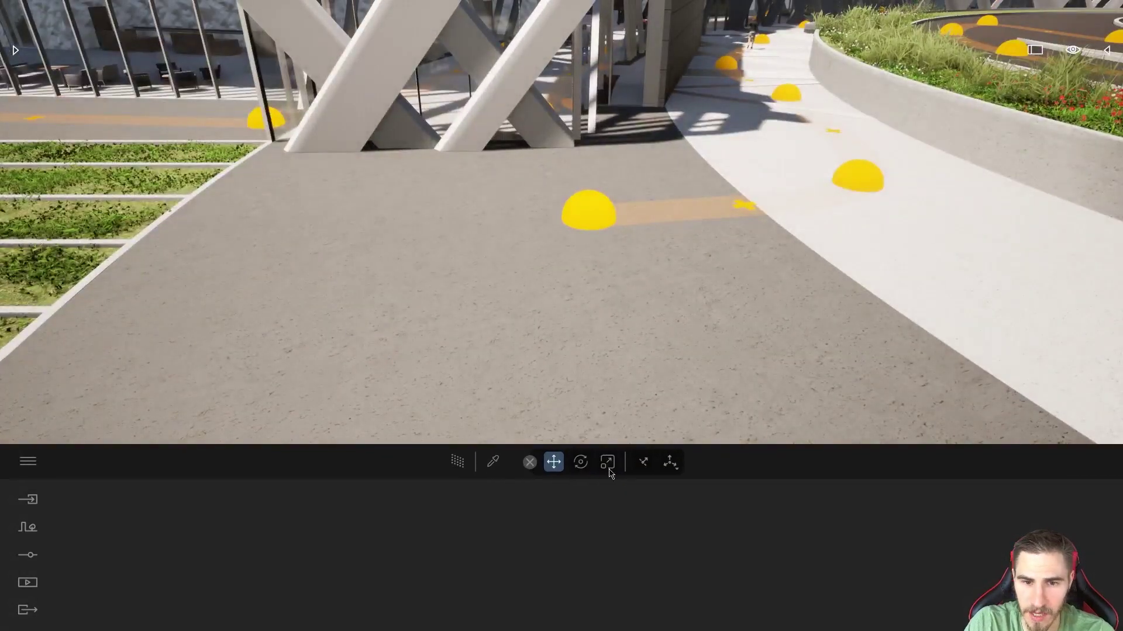
click(675, 471)
click(676, 471)
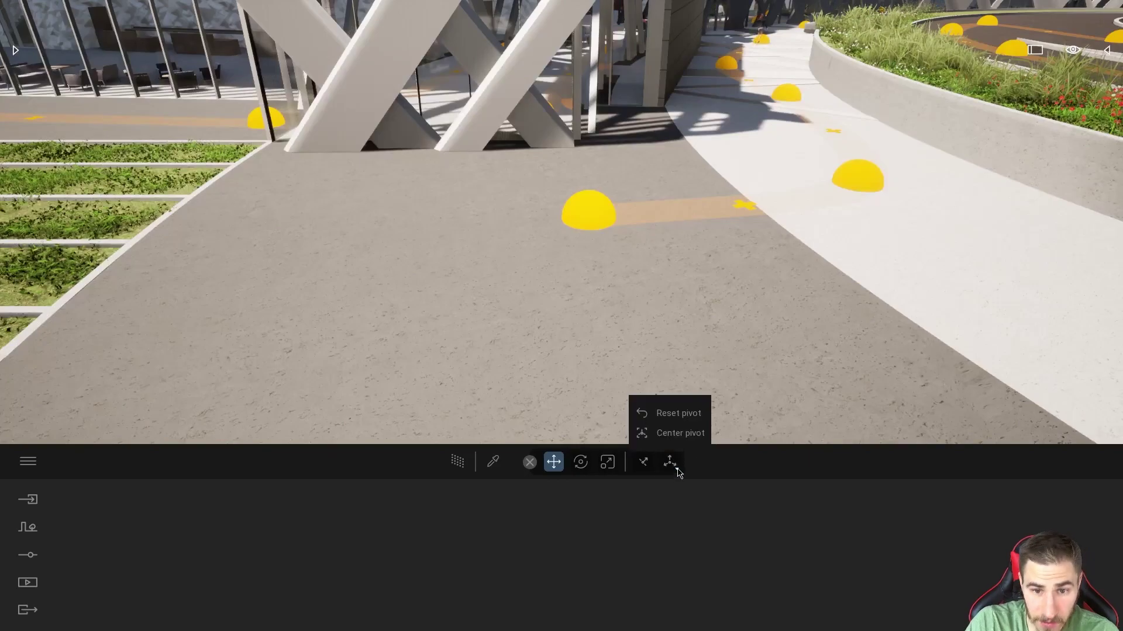
- Place one Wire chair from the library's Home living room chairs on the open paving and end placement
right_drag(696, 363, 707, 341)
click(15, 49)
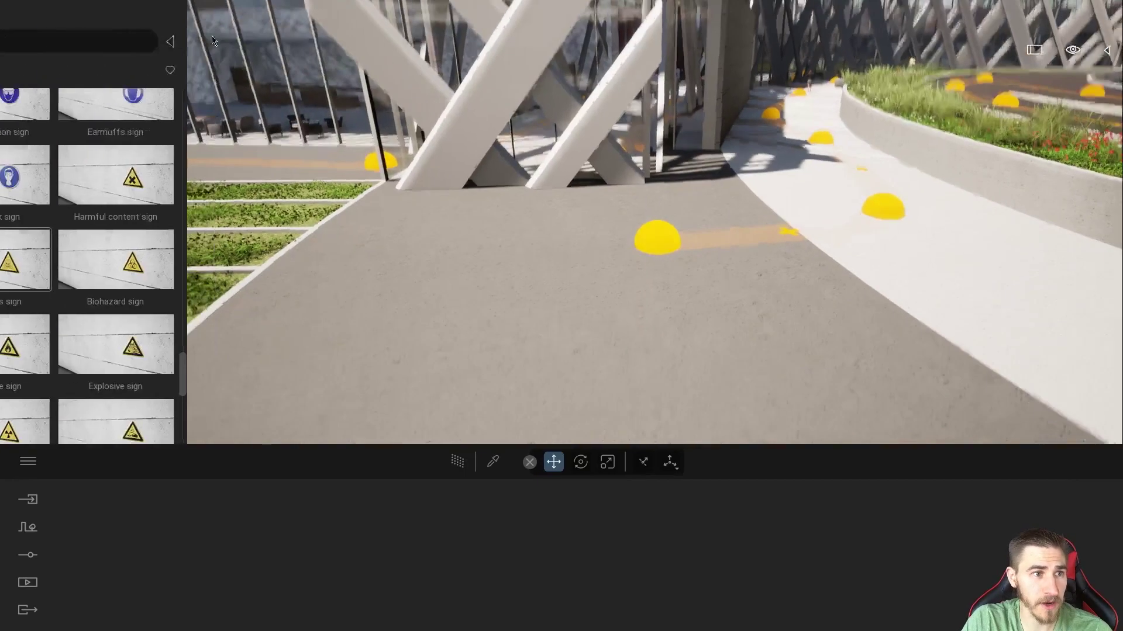
click(14, 71)
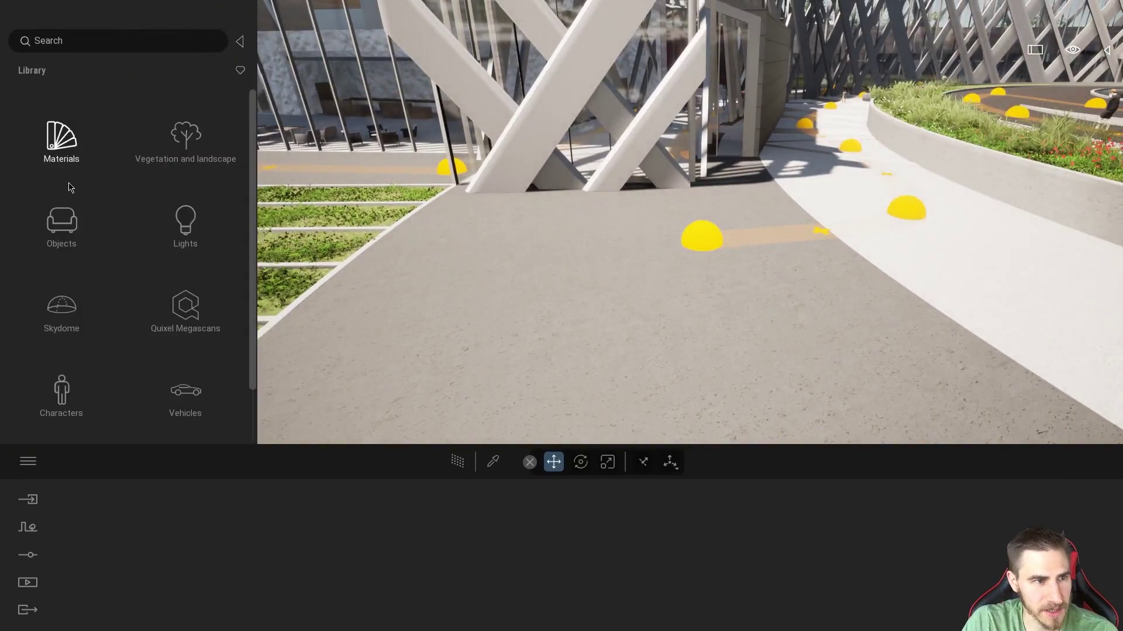
click(61, 225)
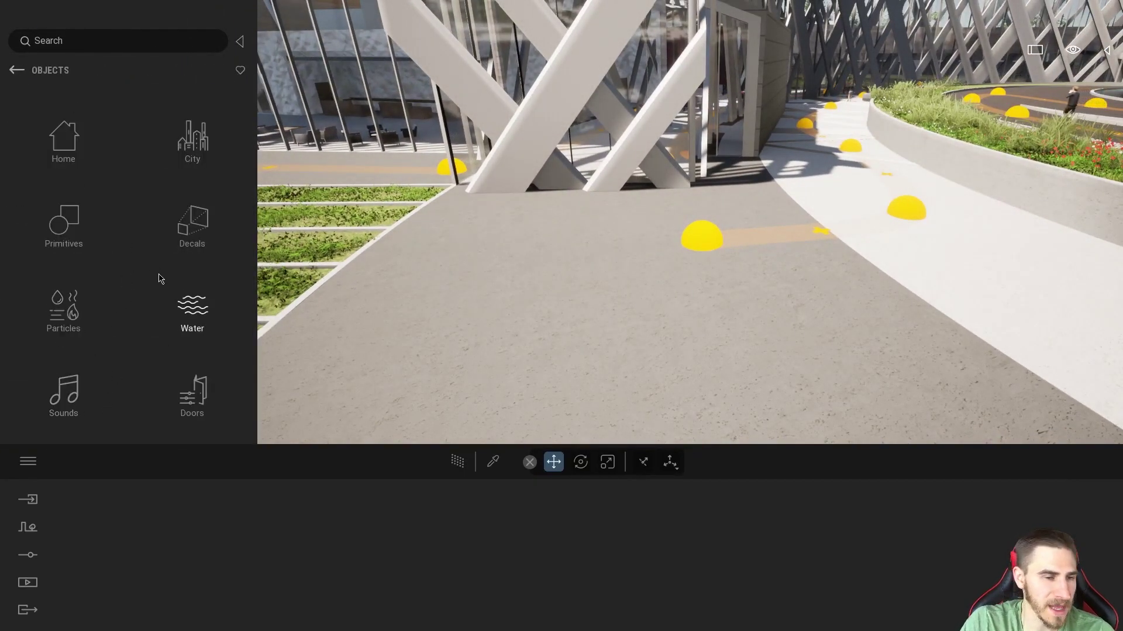
click(78, 162)
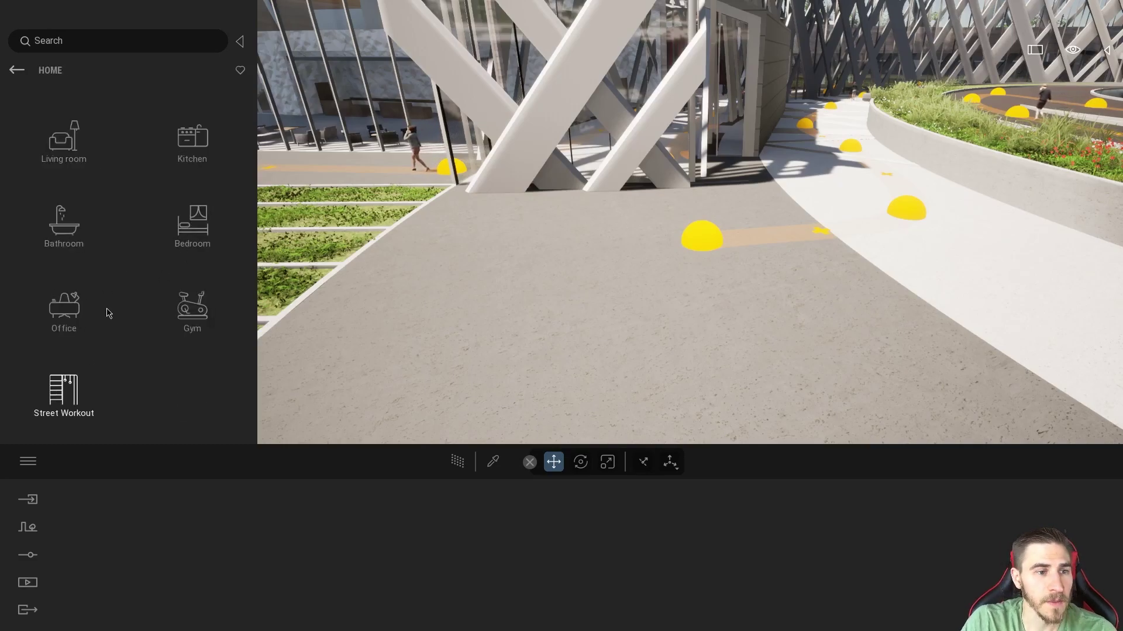
click(64, 143)
click(73, 154)
click(185, 120)
click(629, 351)
key(Escape)
- Select the Wire chair with the asset library collapsed and rotate it on the paving
right_drag(706, 360, 677, 311)
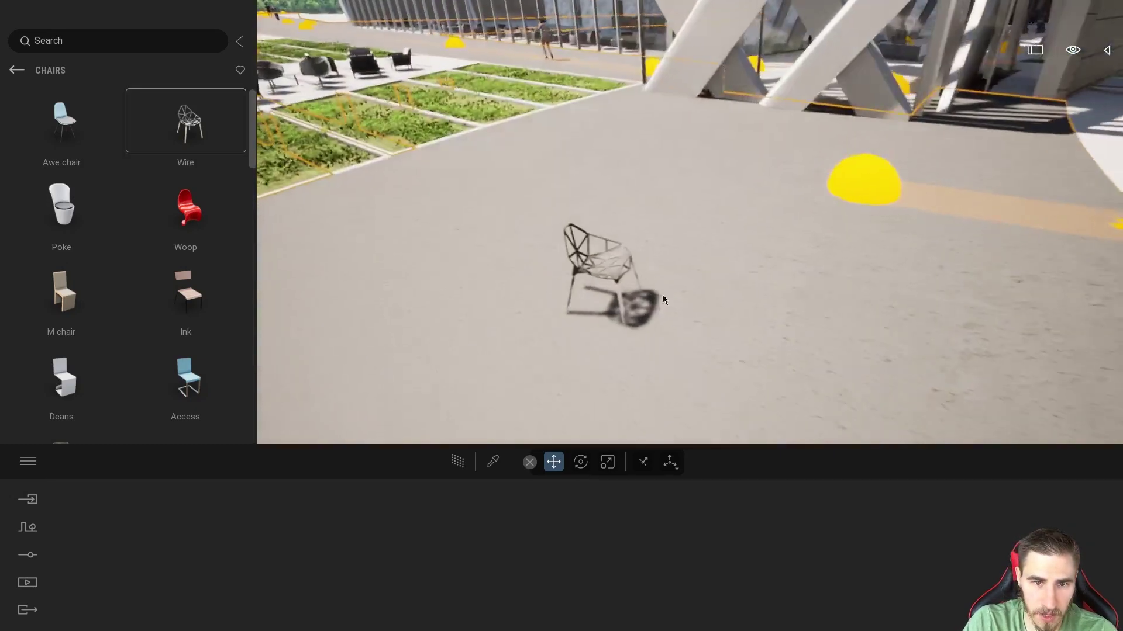
click(239, 42)
click(481, 293)
right_drag(560, 303, 535, 316)
key(w)
key(s)
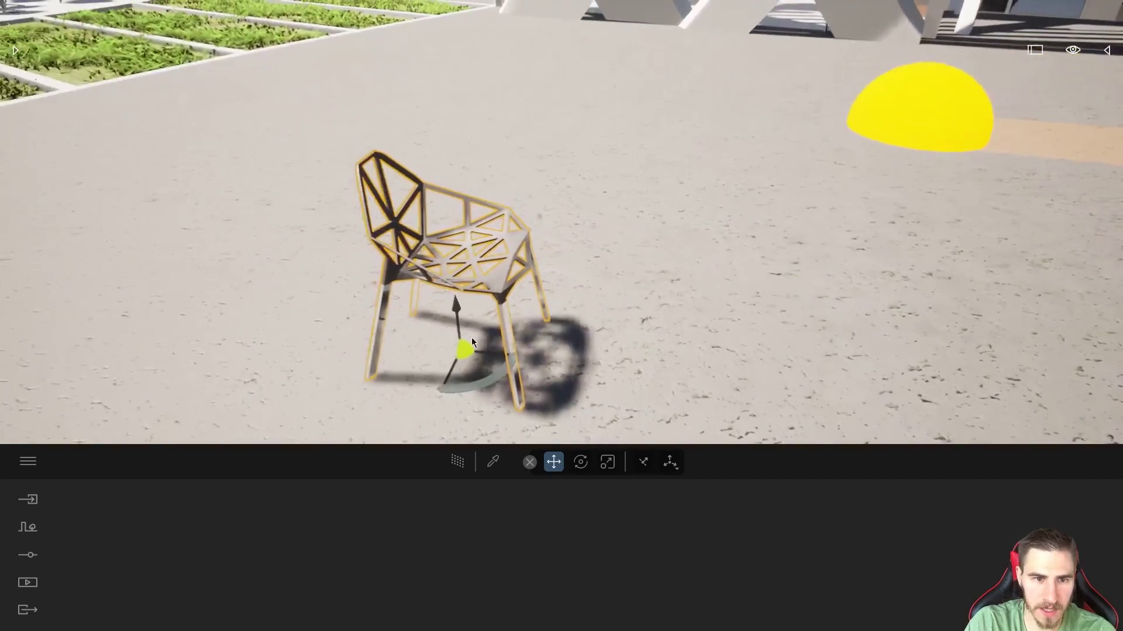
drag(476, 367, 456, 343)
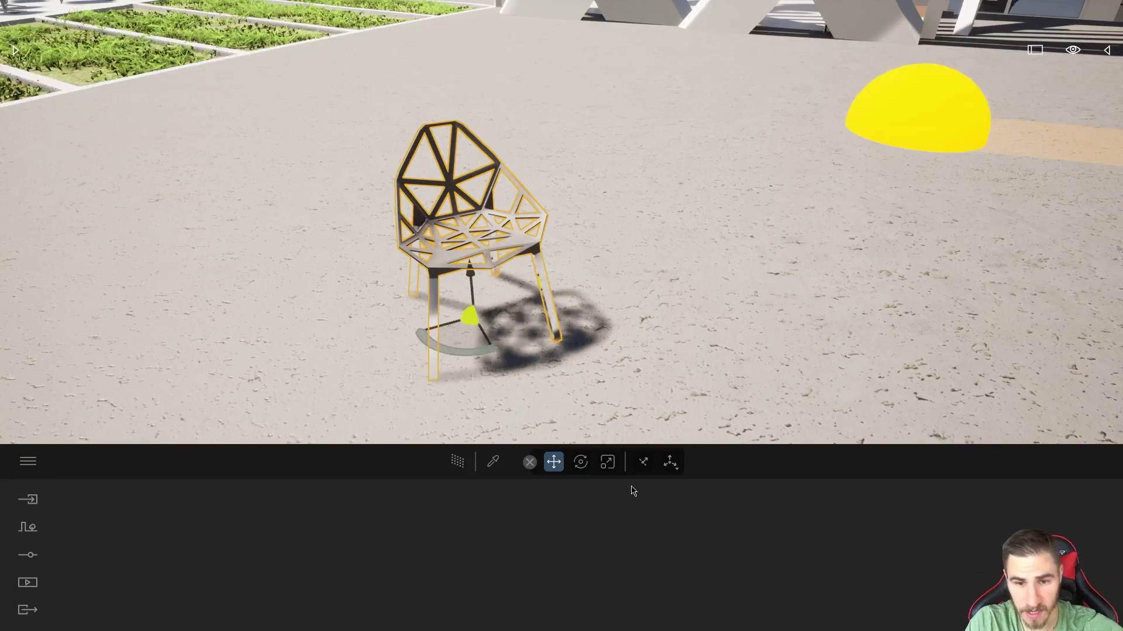
- Toggle the Wire chair's gizmo between local and world axes, leaving it on world axes
click(645, 462)
click(645, 462)
click(645, 462)
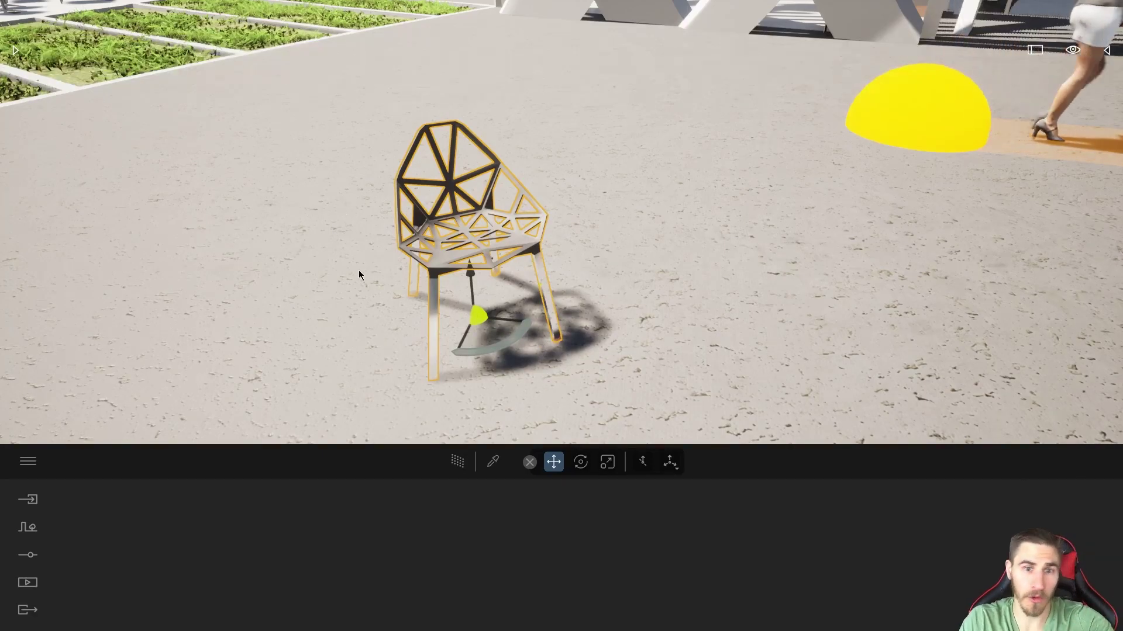
- Apply Center pivot to the selected Wire chair
right_drag(721, 231, 664, 215)
mouse_move(706, 168)
right_down()
mouse_move(742, 141)
mouse_move(736, 166)
mouse_move(696, 170)
right_up()
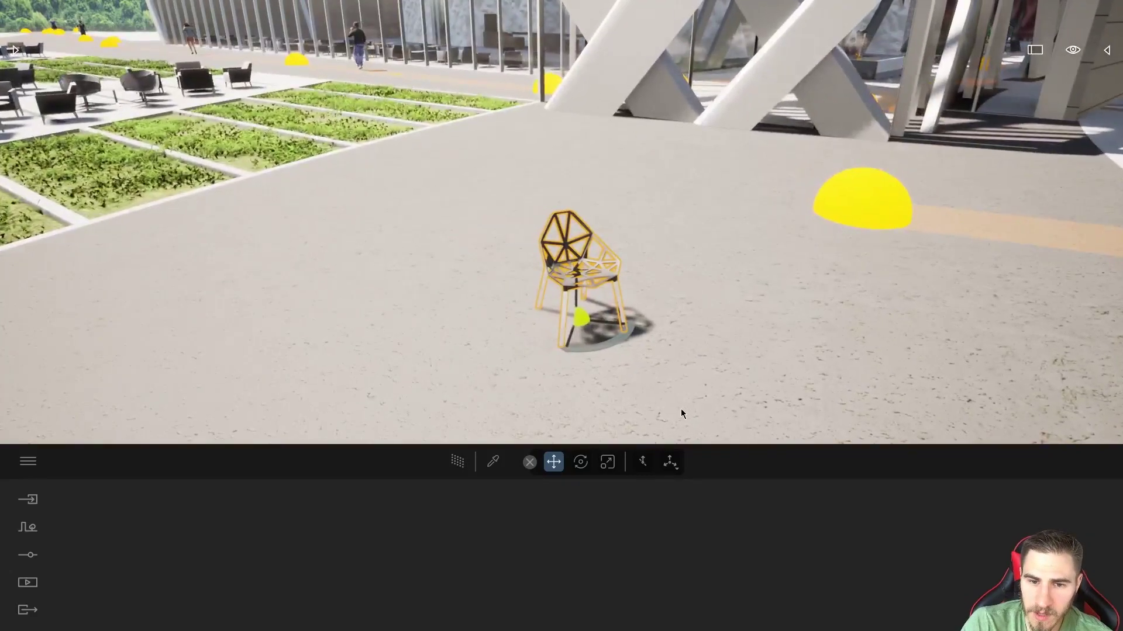
right_drag(679, 413, 699, 409)
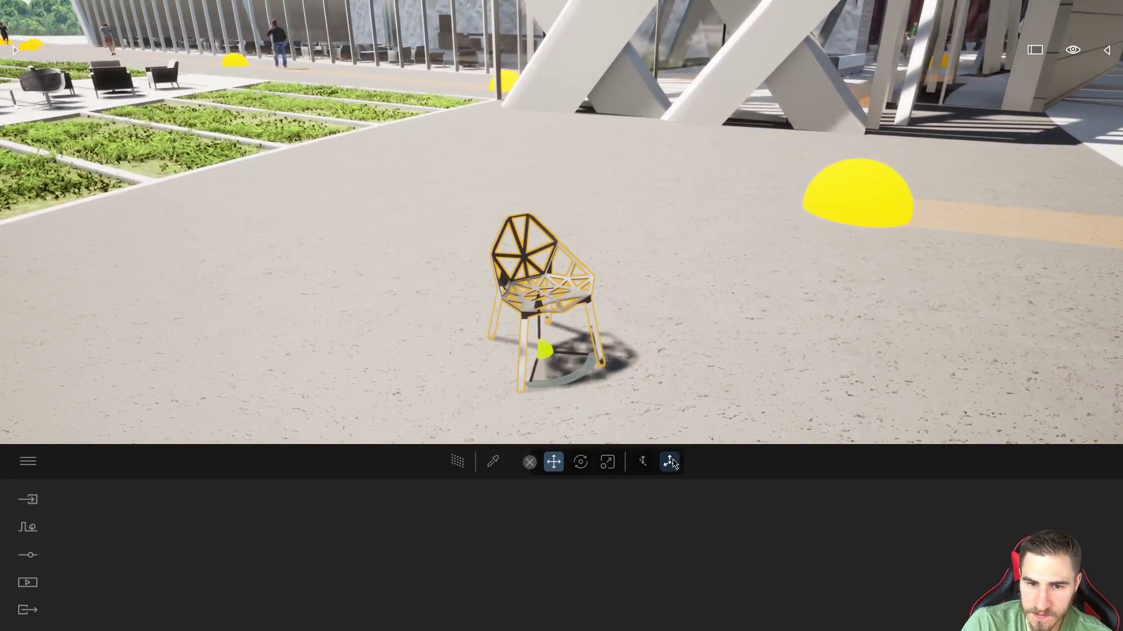
click(675, 466)
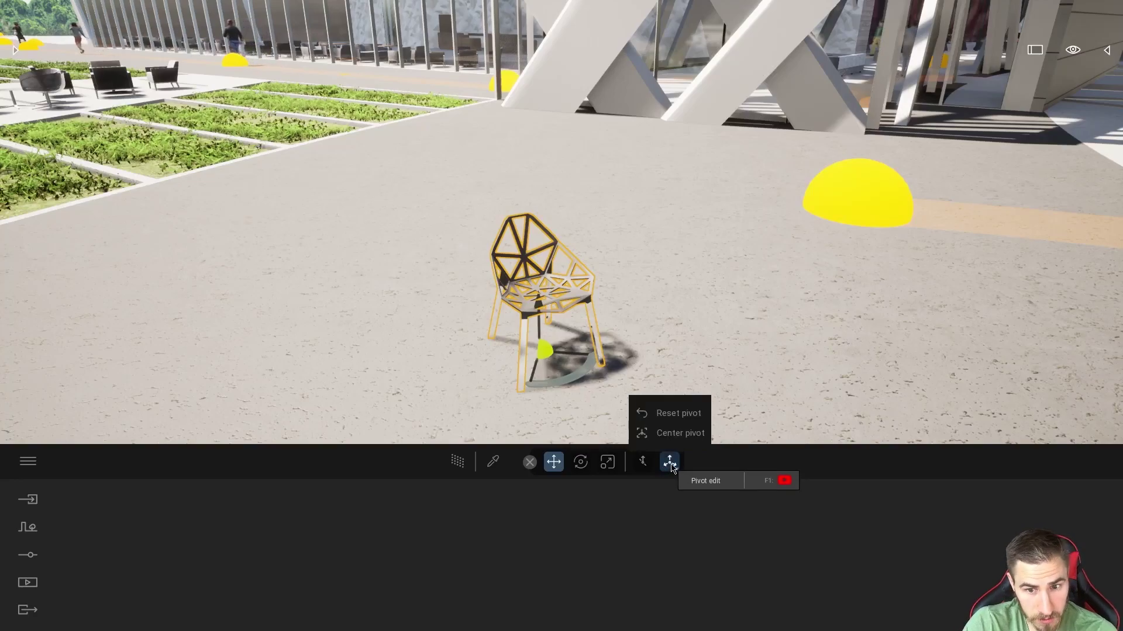
click(663, 436)
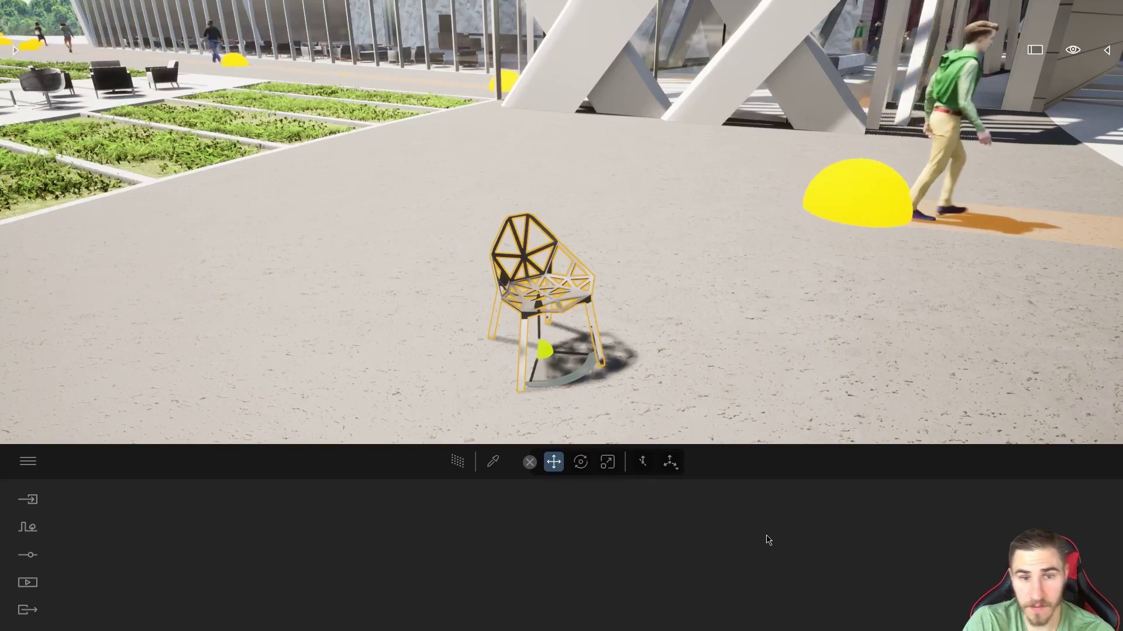
- Turn on Pivot edit and move the Wire chair's pivot onto the paving beside the chair, behind its backrest
click(669, 463)
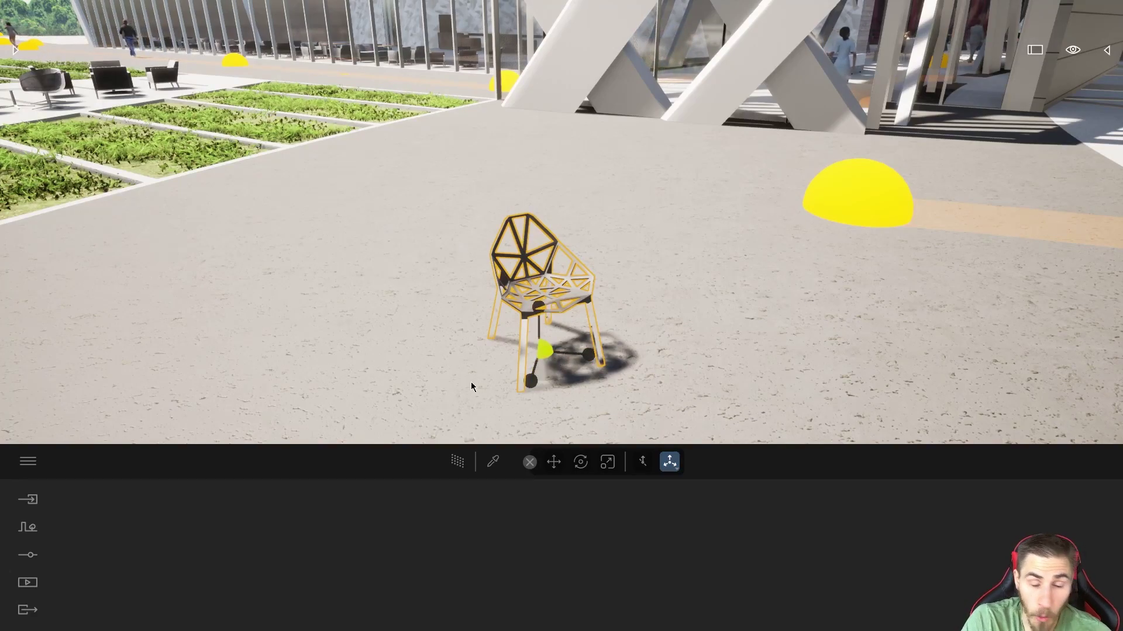
scroll(544, 303, down, 2)
mouse_move(542, 304)
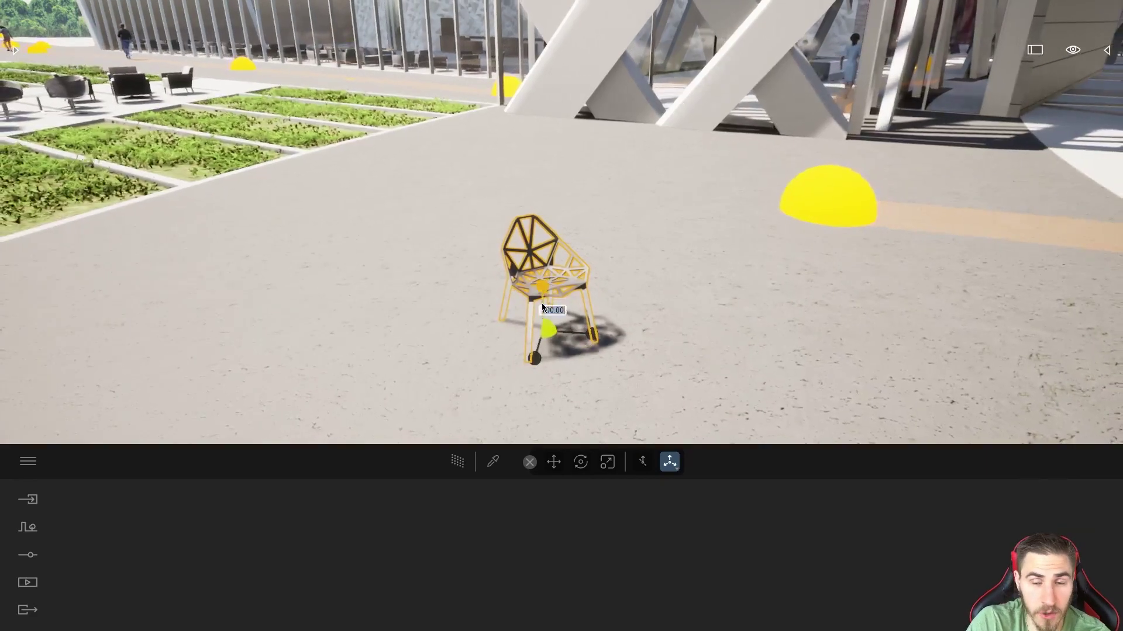
scroll(550, 316, up, 2)
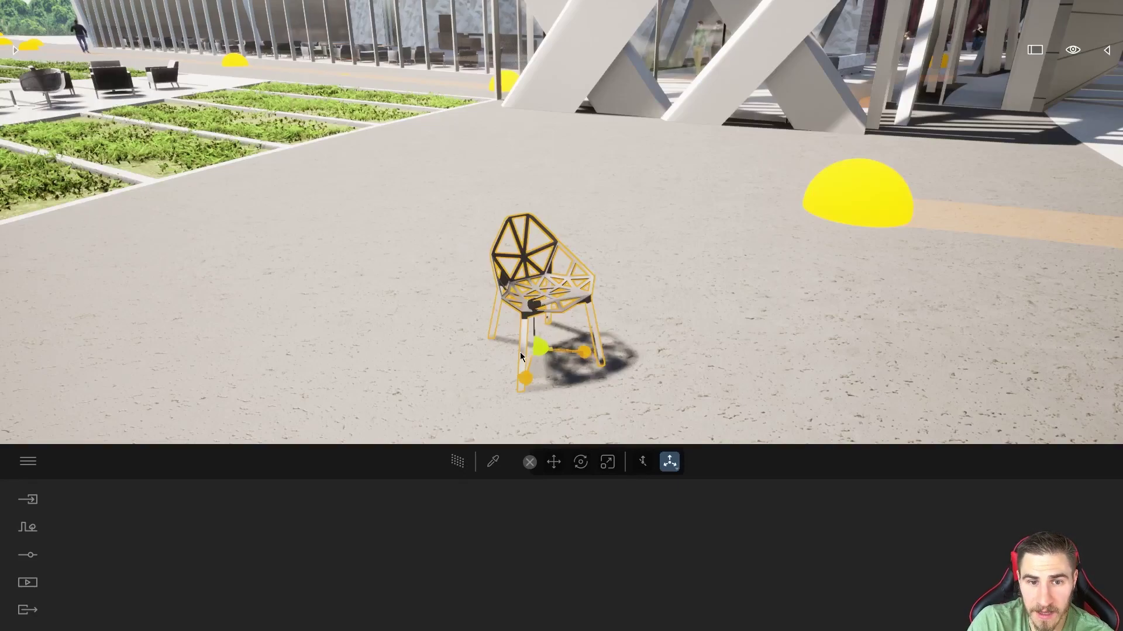
drag(553, 362, 429, 325)
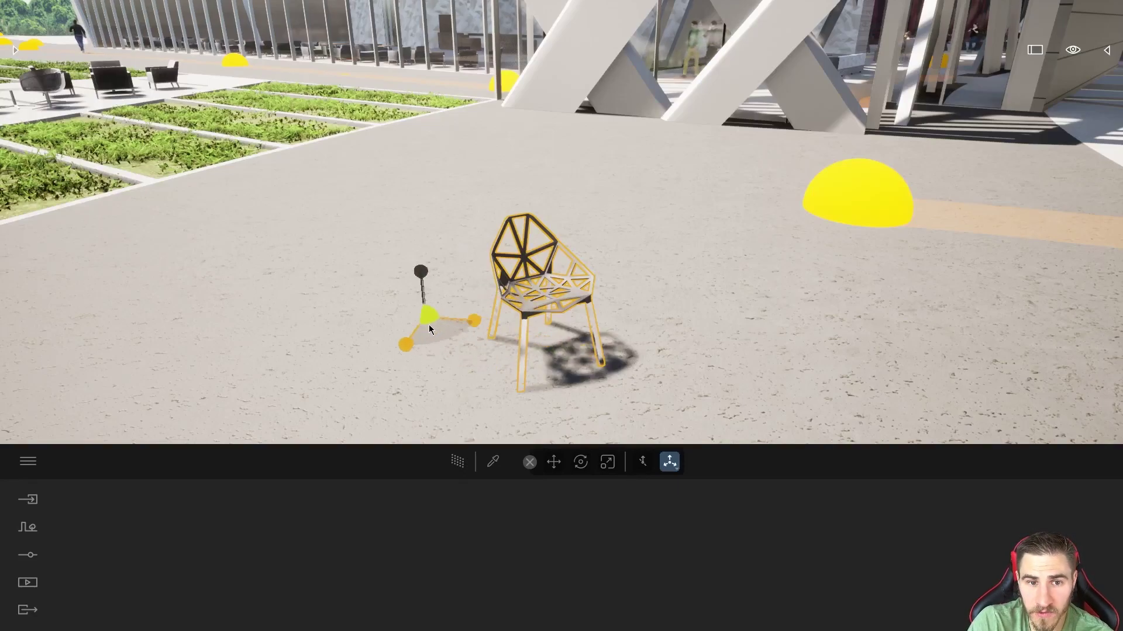
- Turn off Pivot edit and move the Wire chair across the paving using its offset pivot
click(673, 463)
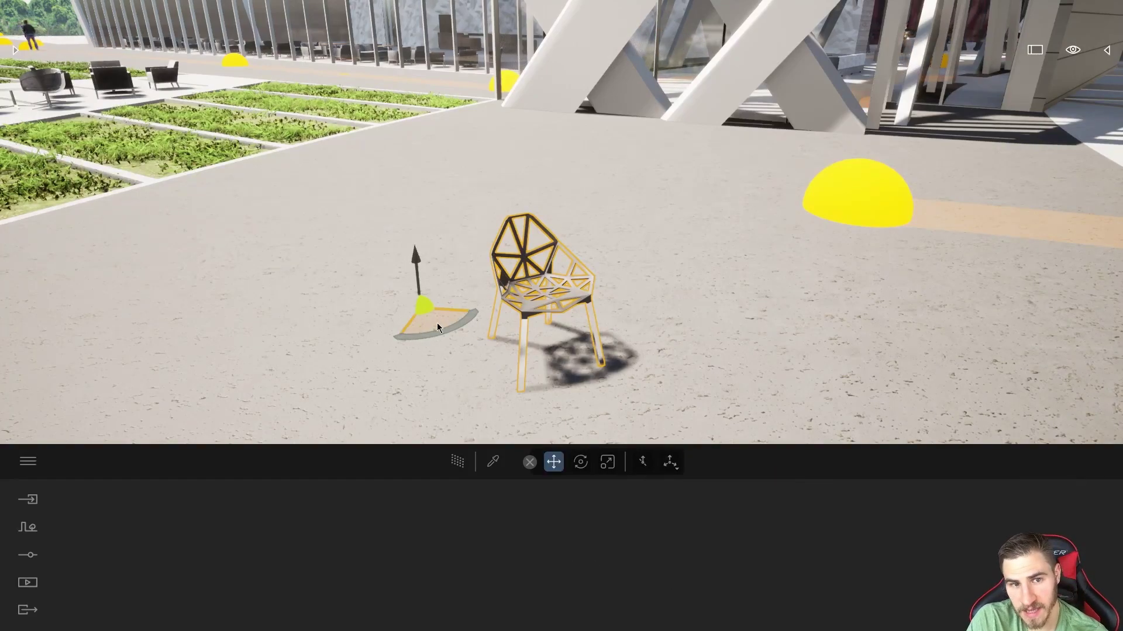
drag(435, 332, 459, 342)
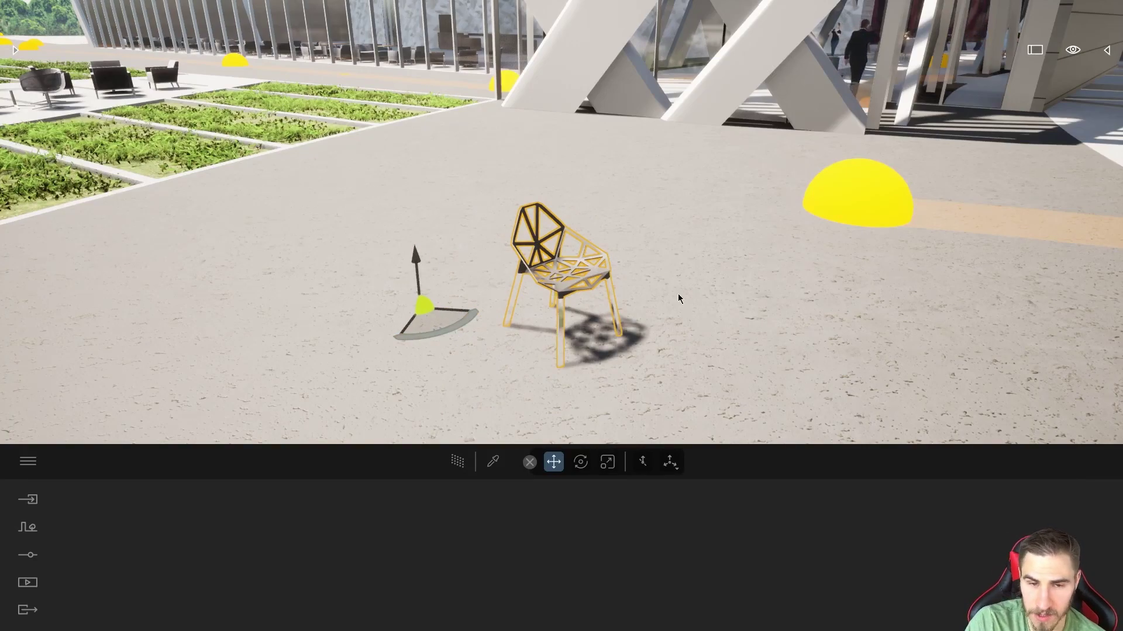
drag(436, 322, 457, 305)
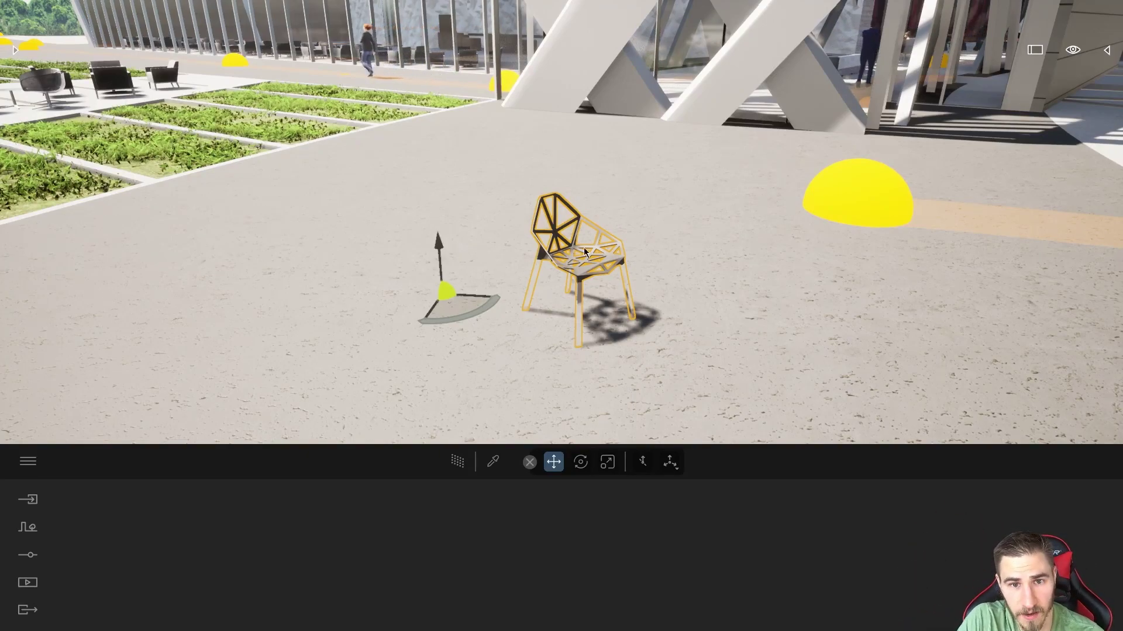
- Turn on Pivot edit and apply Center pivot to bring the pivot back to the Wire chair
click(671, 465)
mouse_move(675, 469)
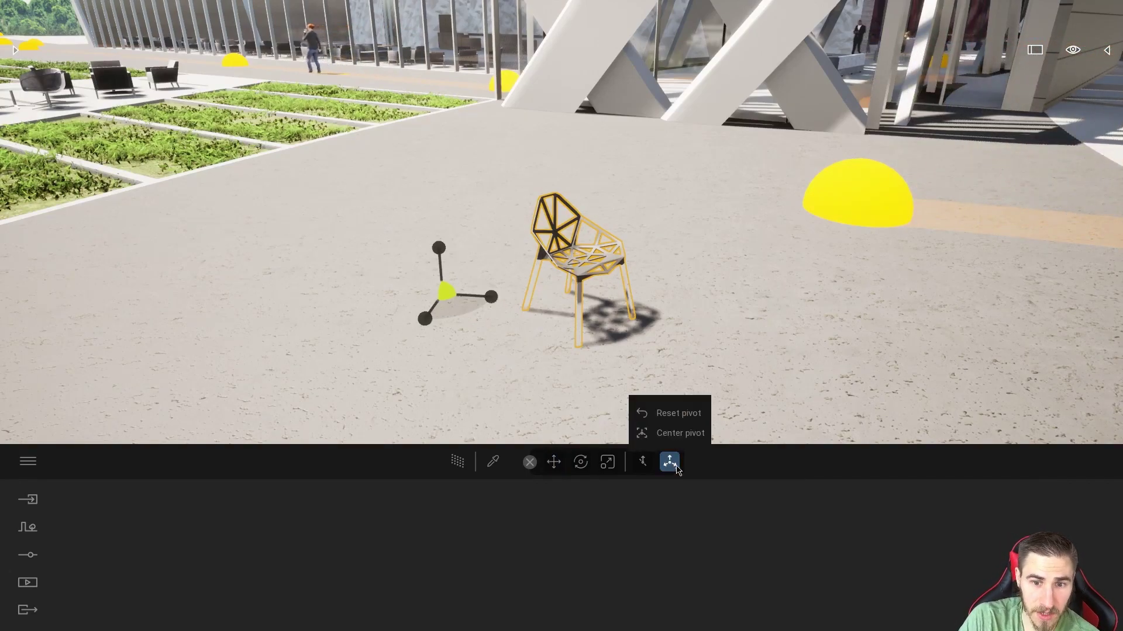
click(686, 436)
right_drag(693, 374, 732, 318)
scroll(732, 319, up, 4)
scroll(731, 319, down, 3)
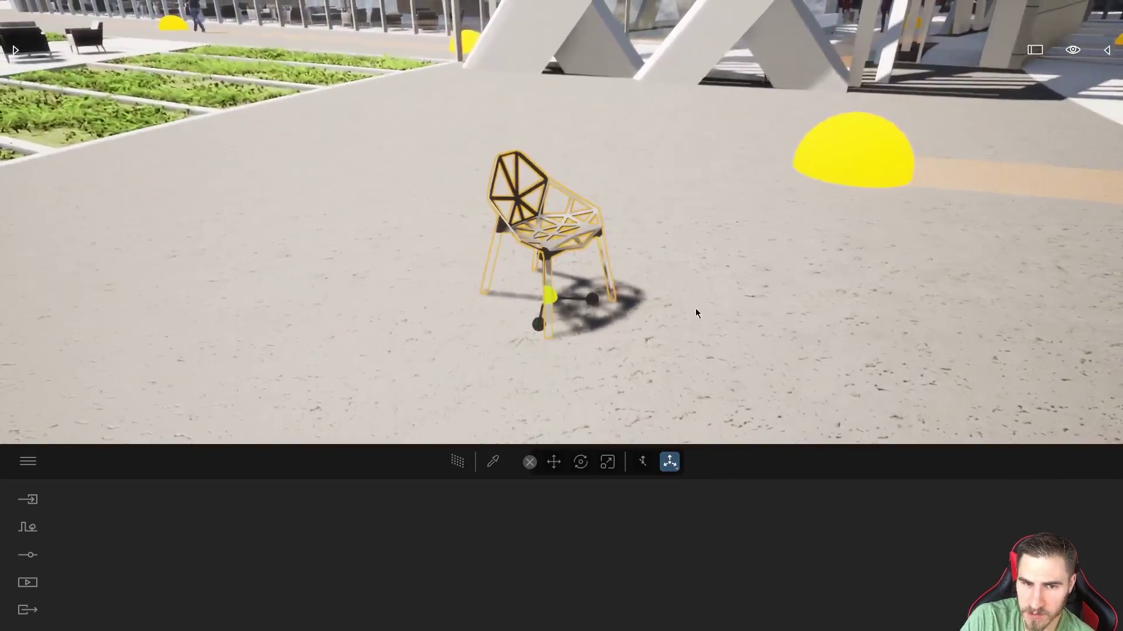
scroll(645, 363, down, 2)
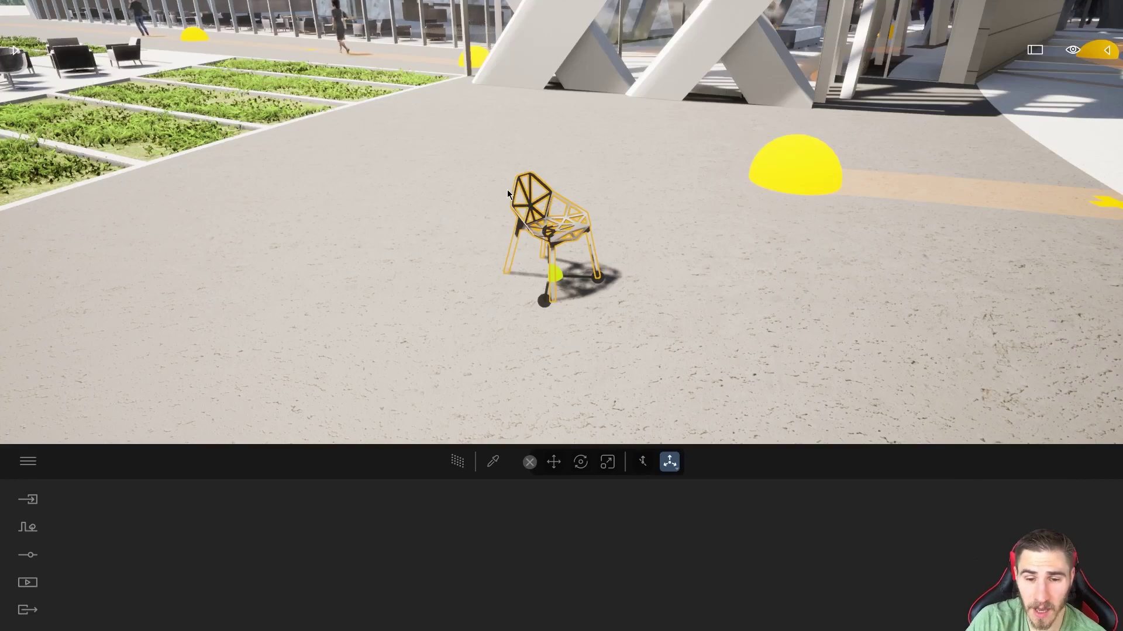
- Reapply Center pivot to the Wire chair and turn off Pivot edit
click(674, 466)
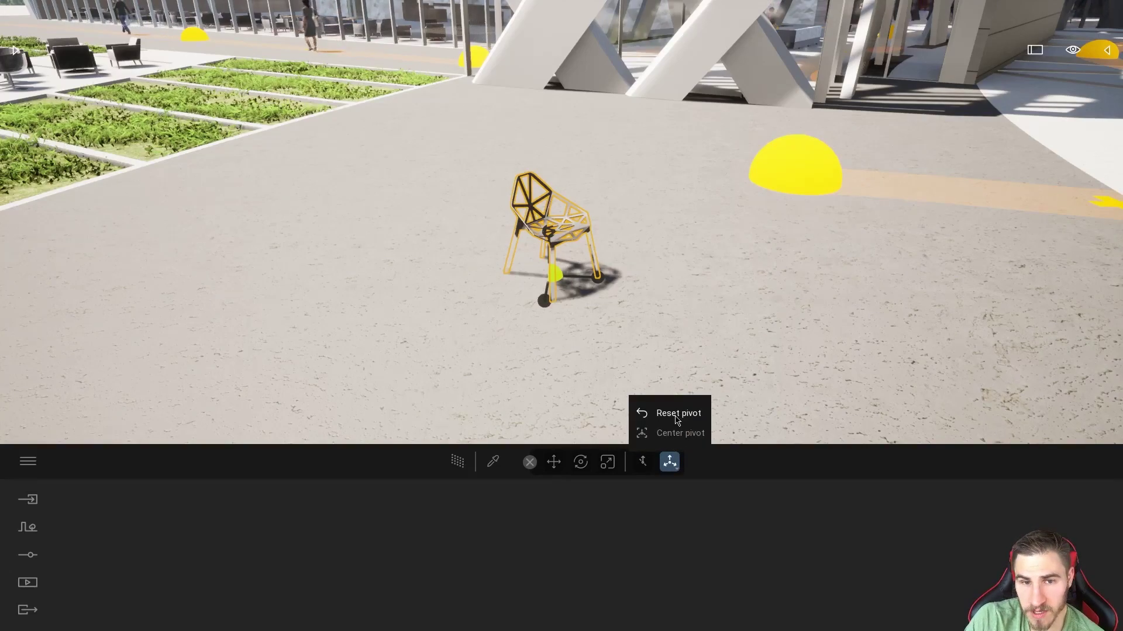
click(672, 433)
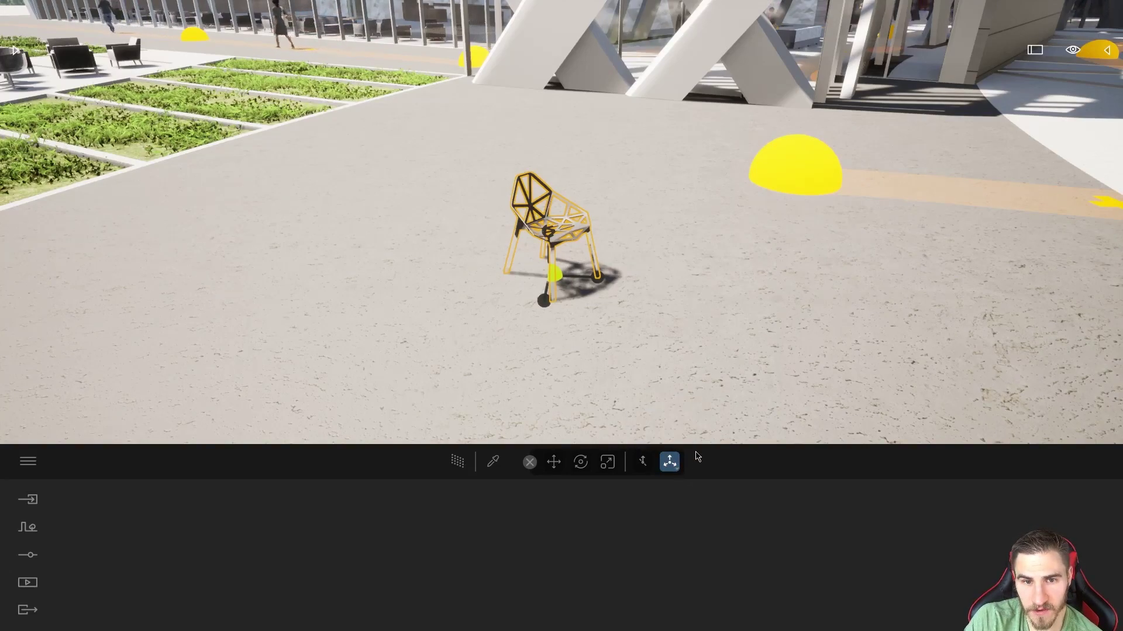
click(670, 462)
click(673, 459)
click(676, 465)
click(677, 466)
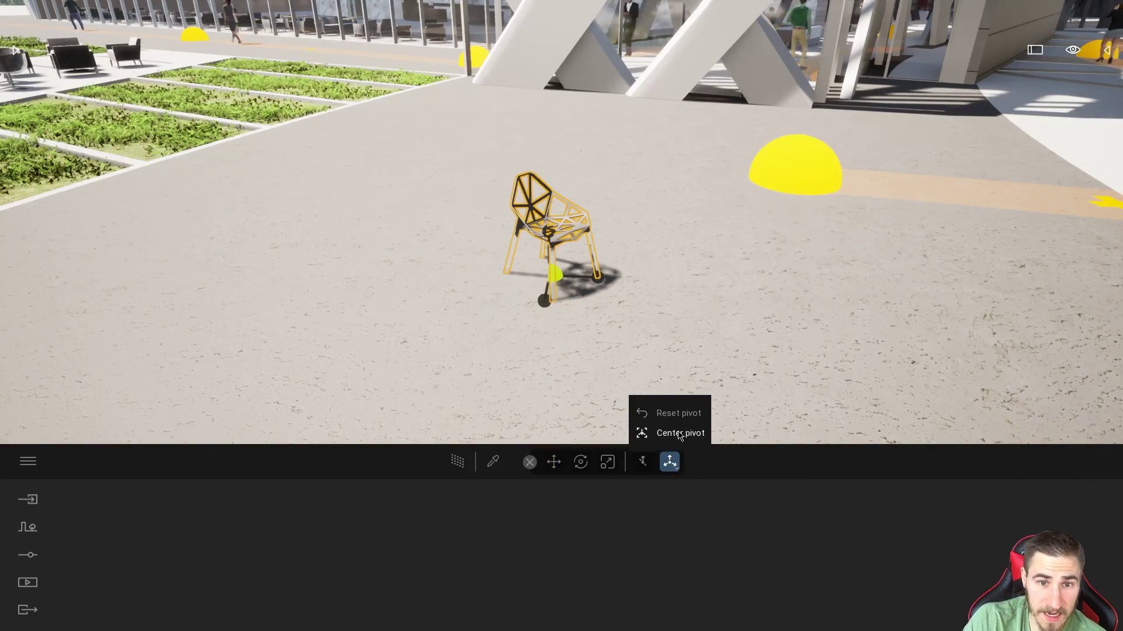
click(672, 468)
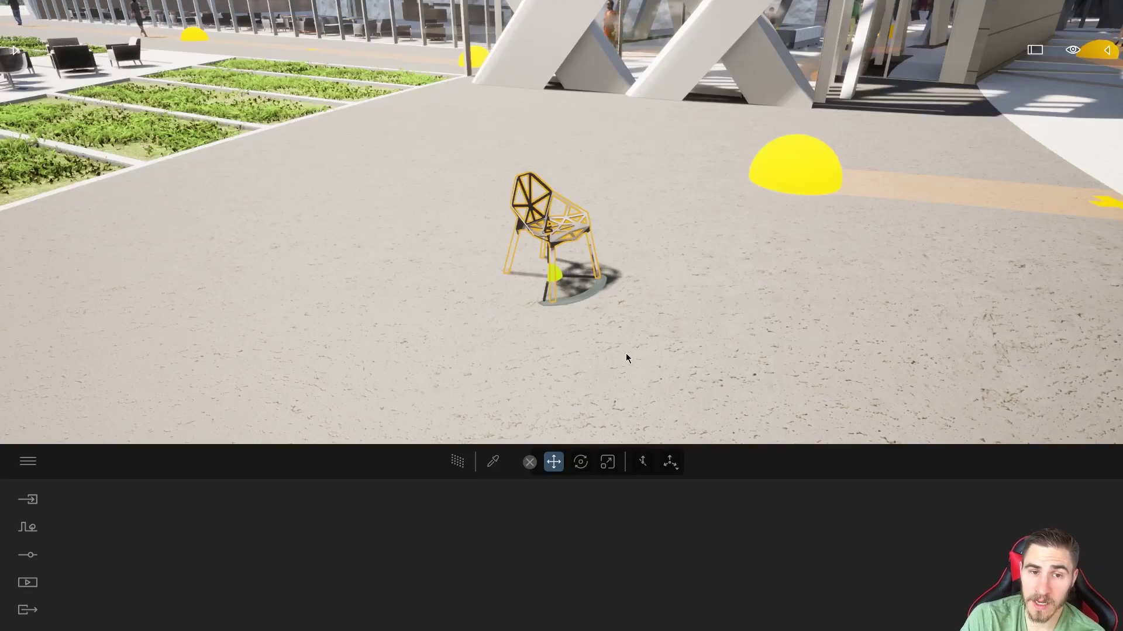
- Move the Wire chair's pivot onto the paving behind the backrest in Pivot edit, leaving Pivot edit off when done
click(673, 469)
drag(571, 286, 404, 256)
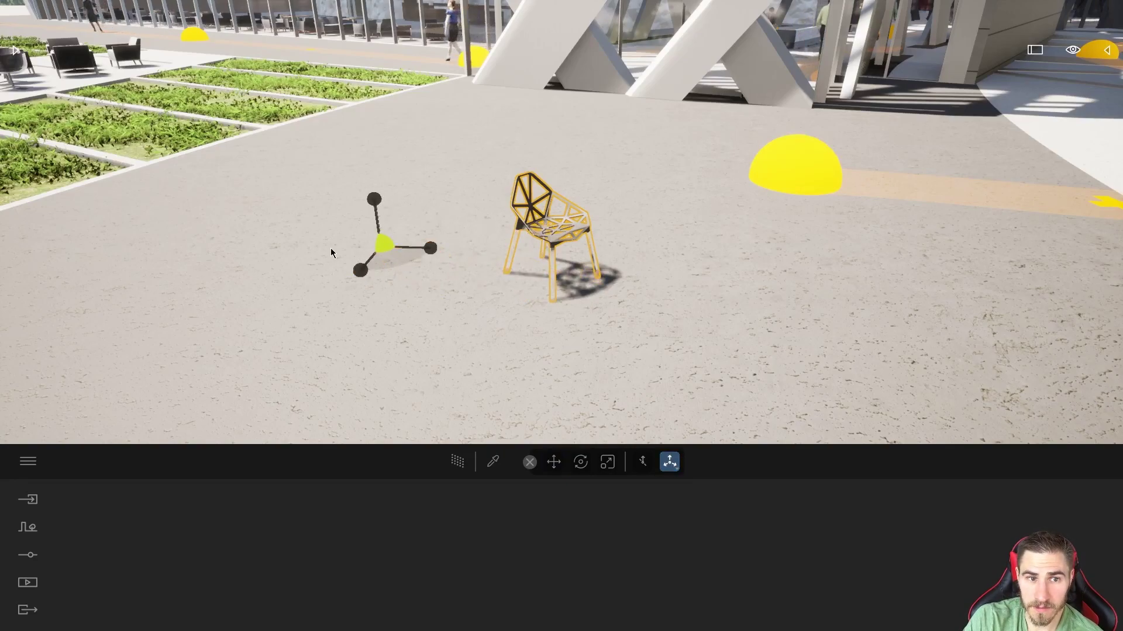
click(673, 464)
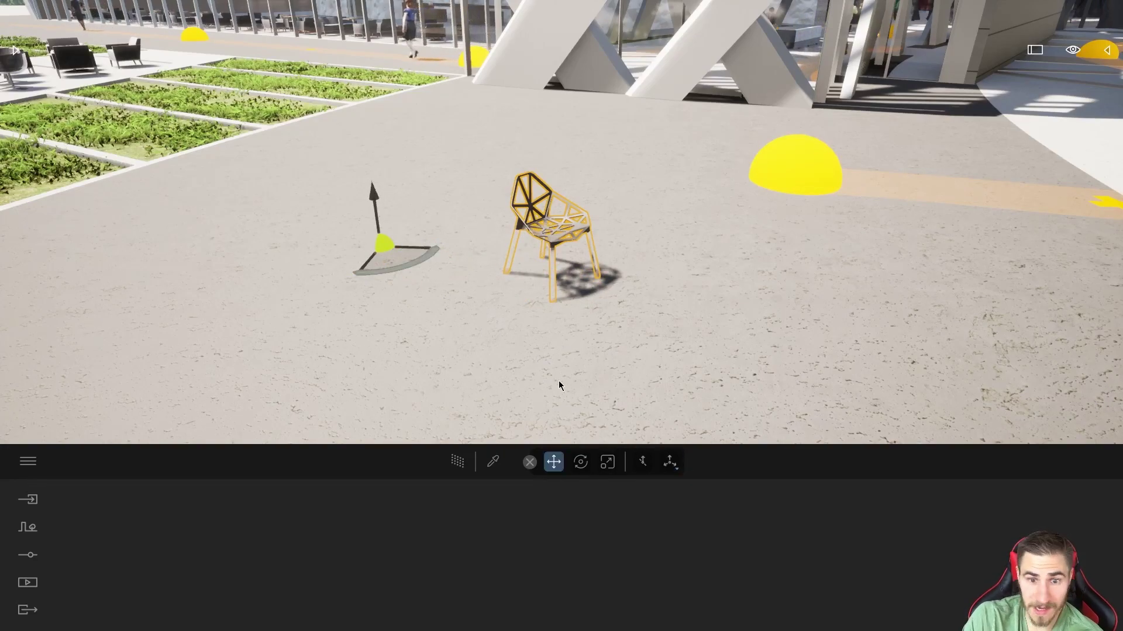
- Turn Pivot edit back on and center the displaced pivot on the Wire chair again
click(671, 463)
click(677, 471)
click(658, 431)
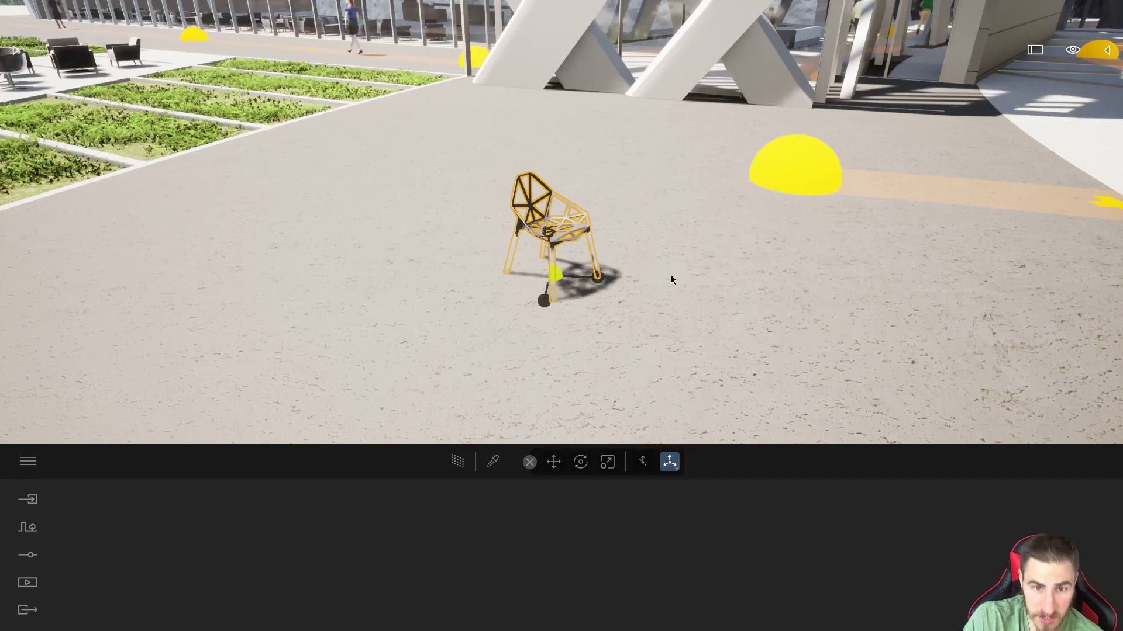
click(677, 468)
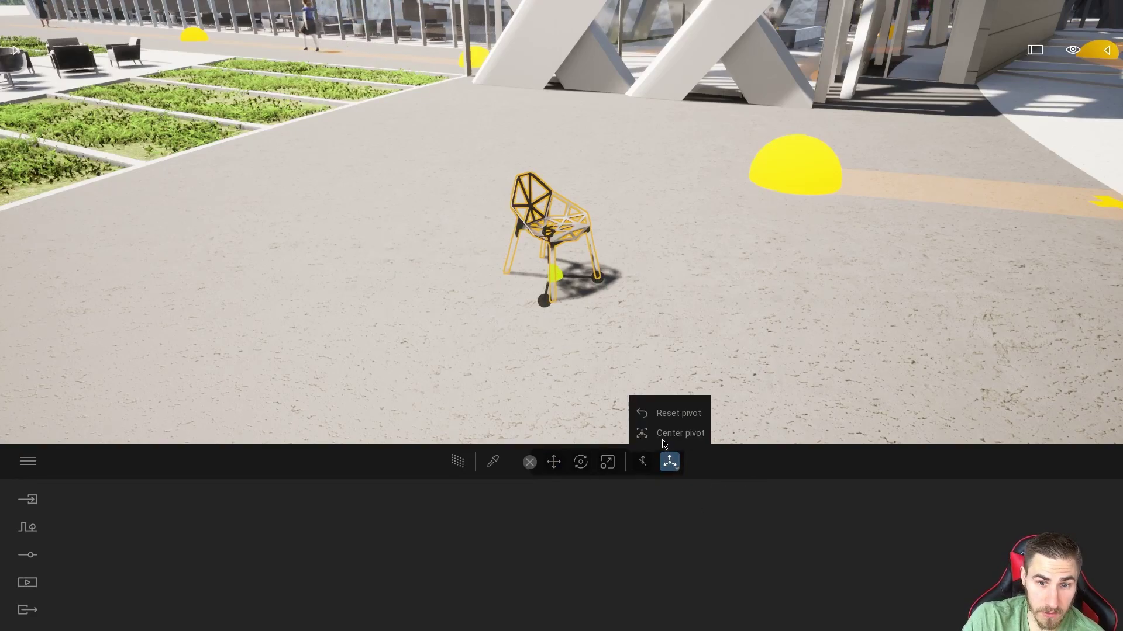
click(512, 342)
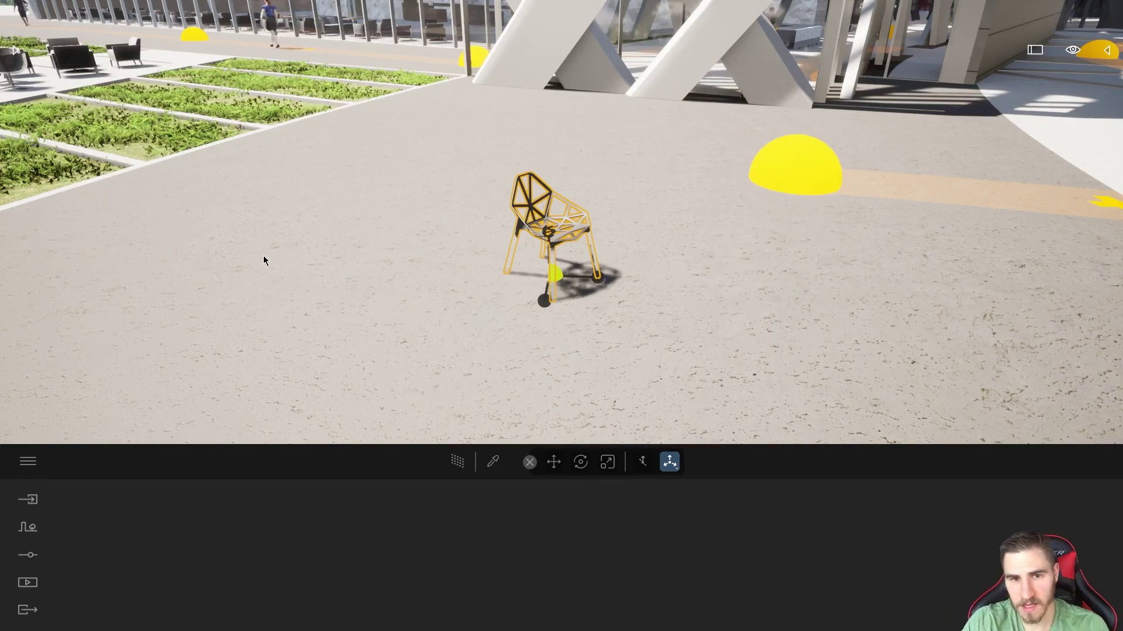
- Reselect the Wire chair, expand the asset library and delete the chair from the paving
click(618, 273)
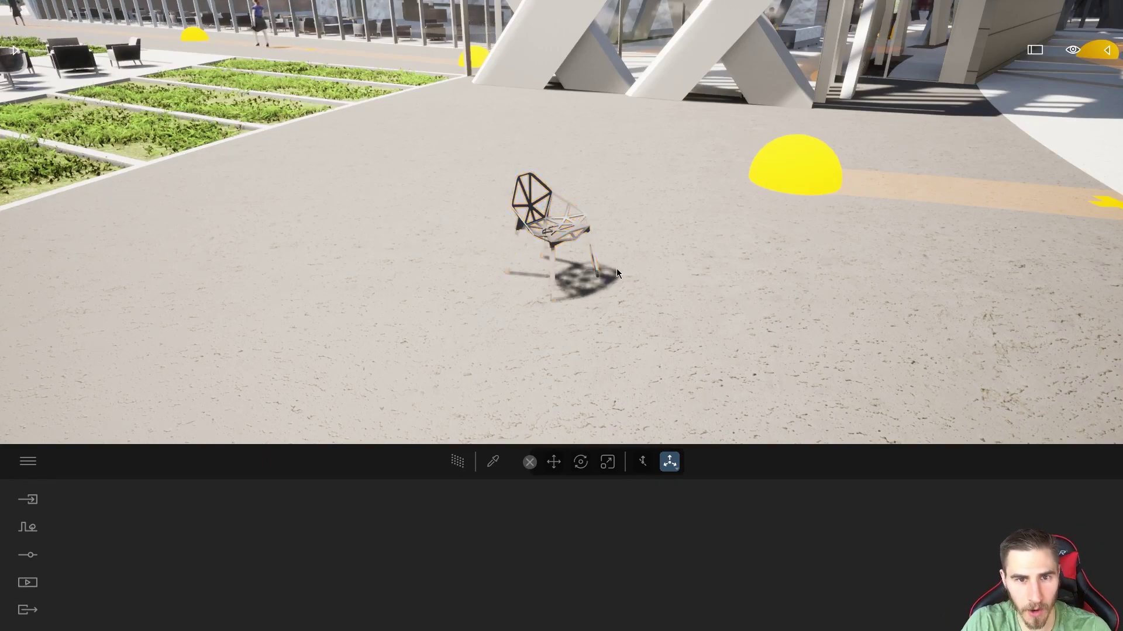
click(553, 238)
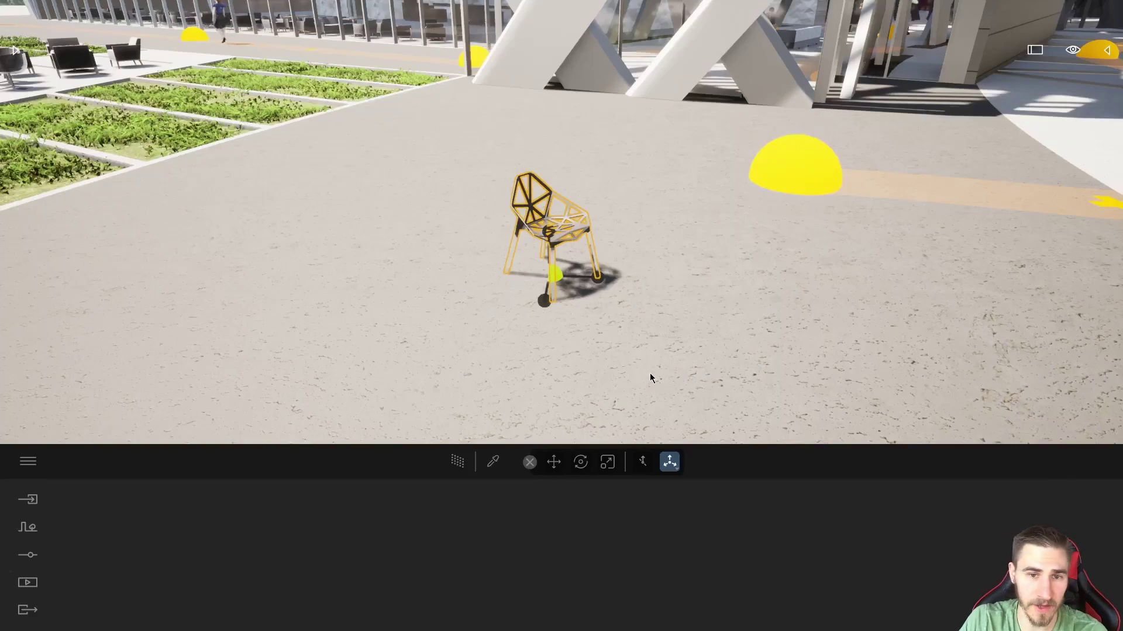
click(14, 51)
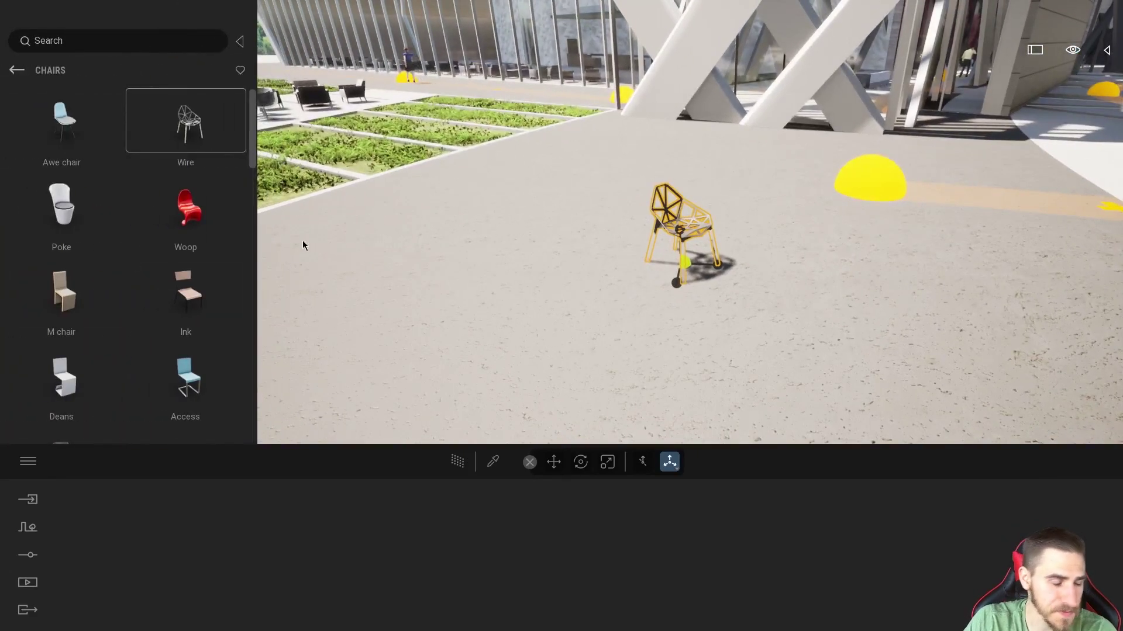
scroll(140, 245, down, 5)
click(17, 70)
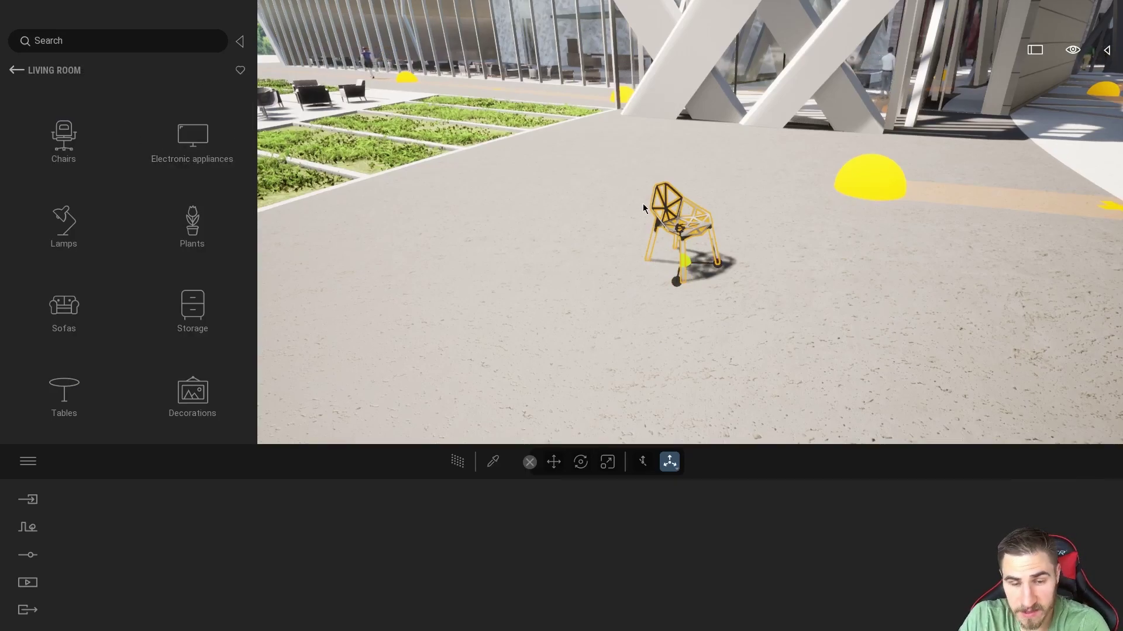
key(Delete)
- Browse the asset library to the graffiti decals in the Decals category under Objects
click(15, 71)
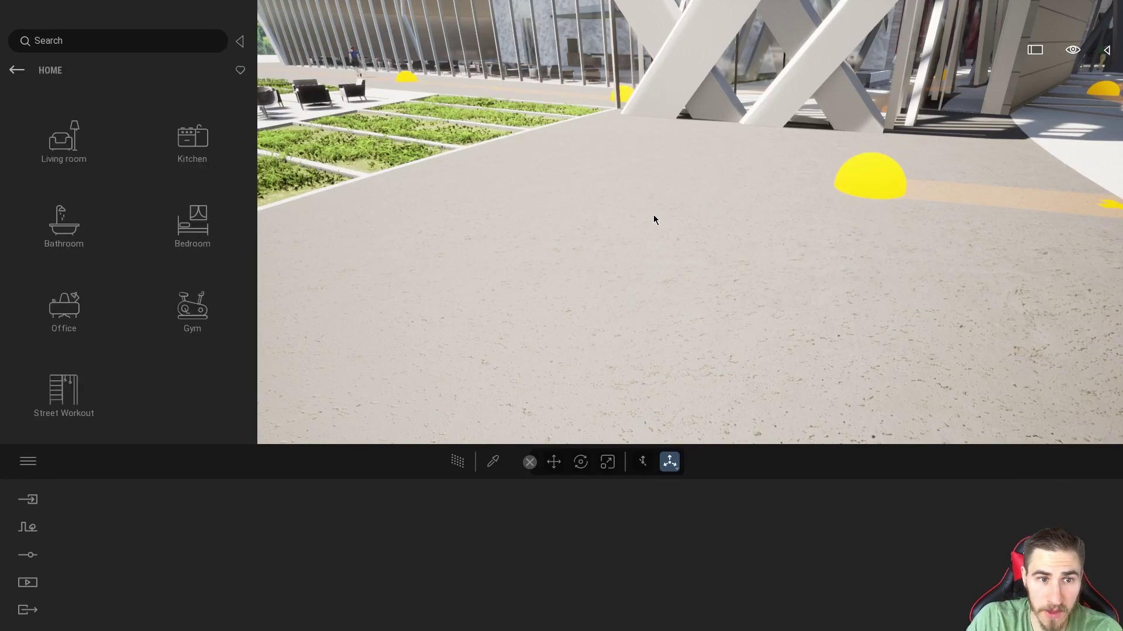
key(w)
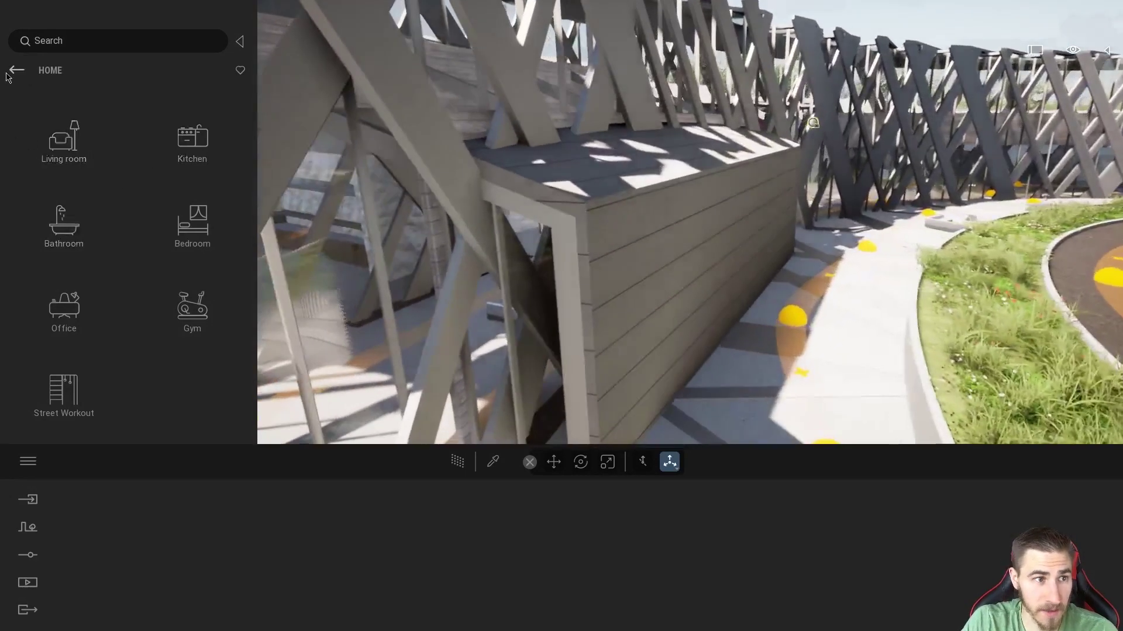
click(14, 70)
click(14, 71)
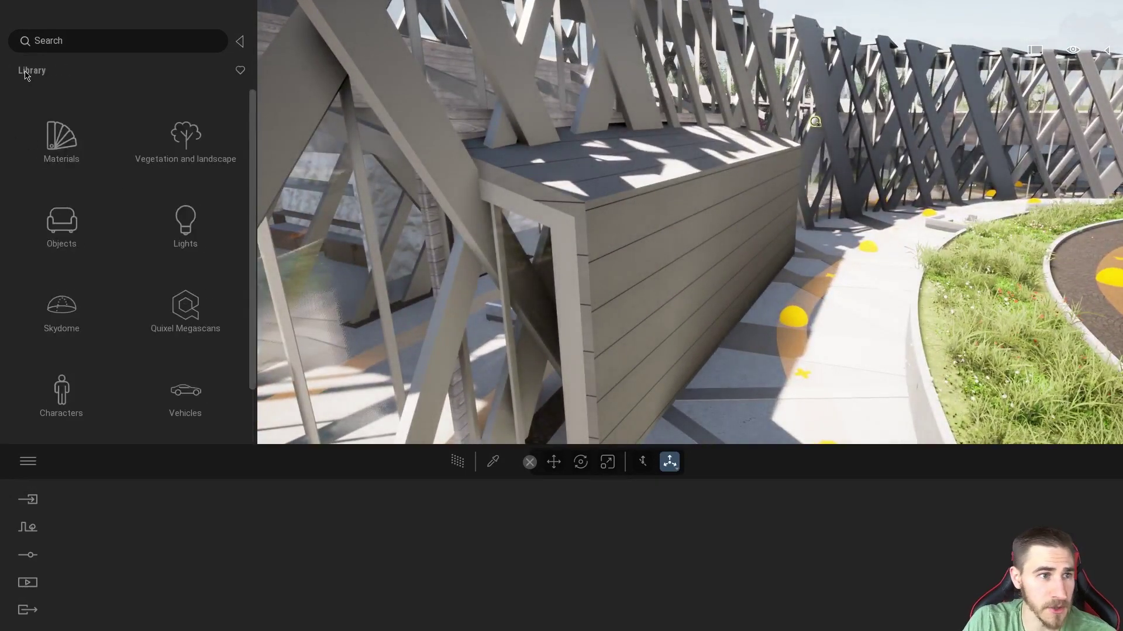
click(66, 211)
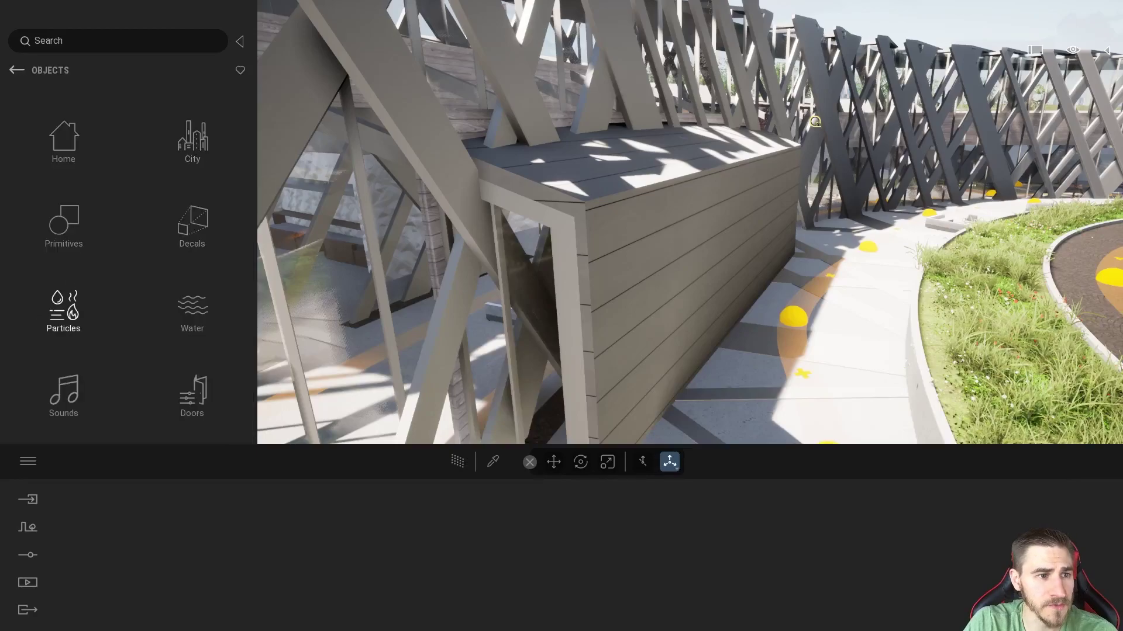
click(192, 227)
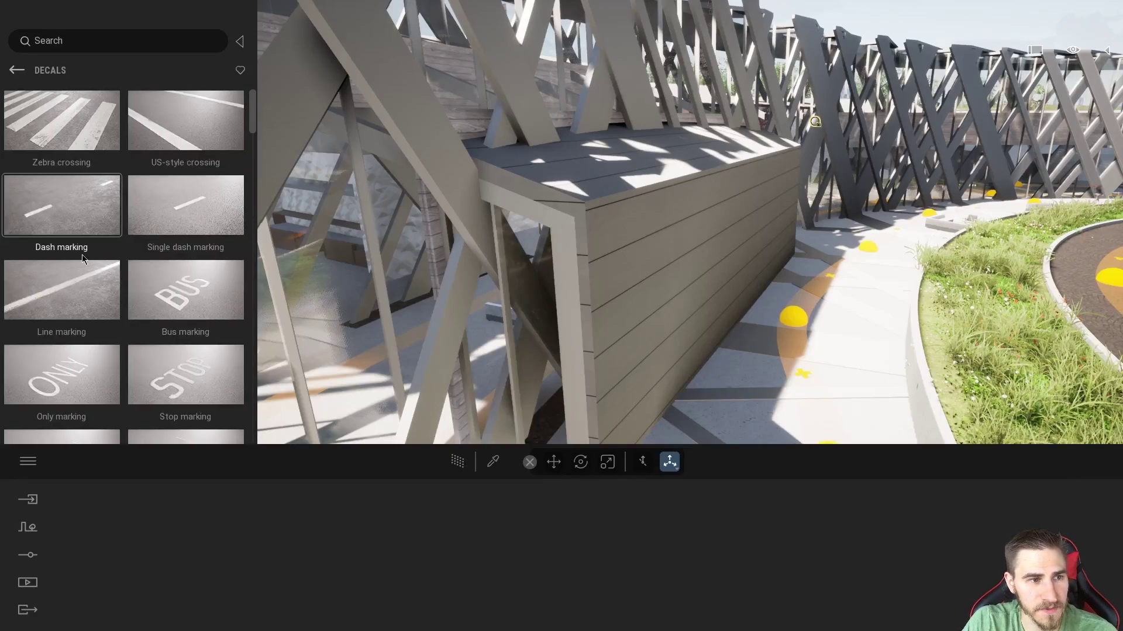
scroll(147, 187, down, 3)
scroll(146, 188, down, 10)
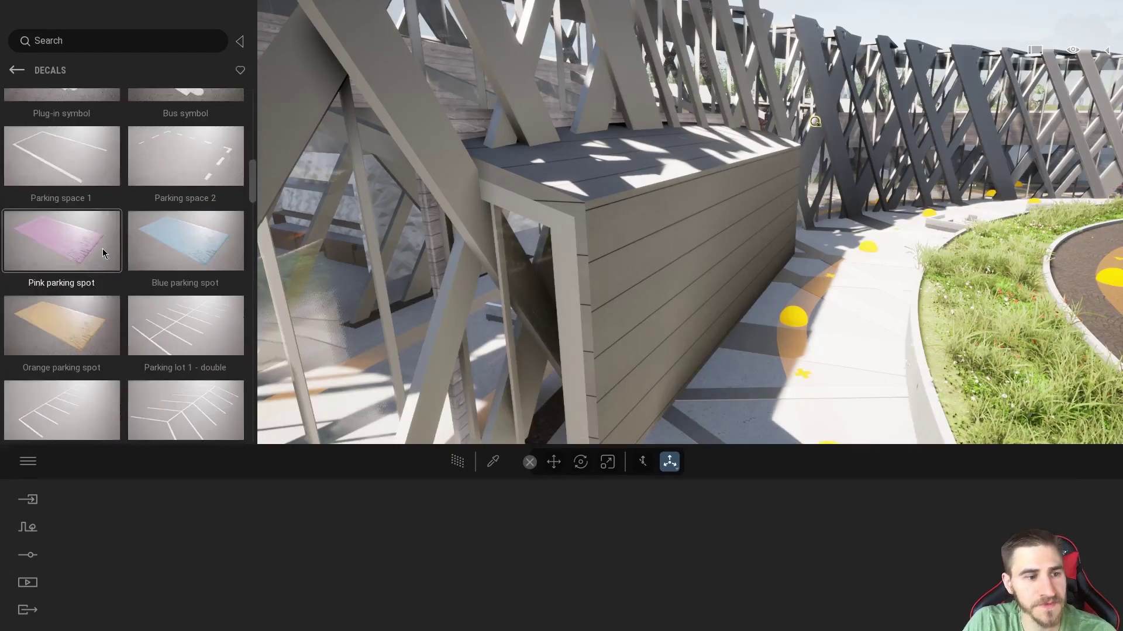
scroll(99, 315, down, 10)
- Place the Graffiti 9 decal on the top surface of the long panelled box beside the walkway
drag(61, 389, 468, 170)
right_drag(608, 168, 611, 170)
key(w)
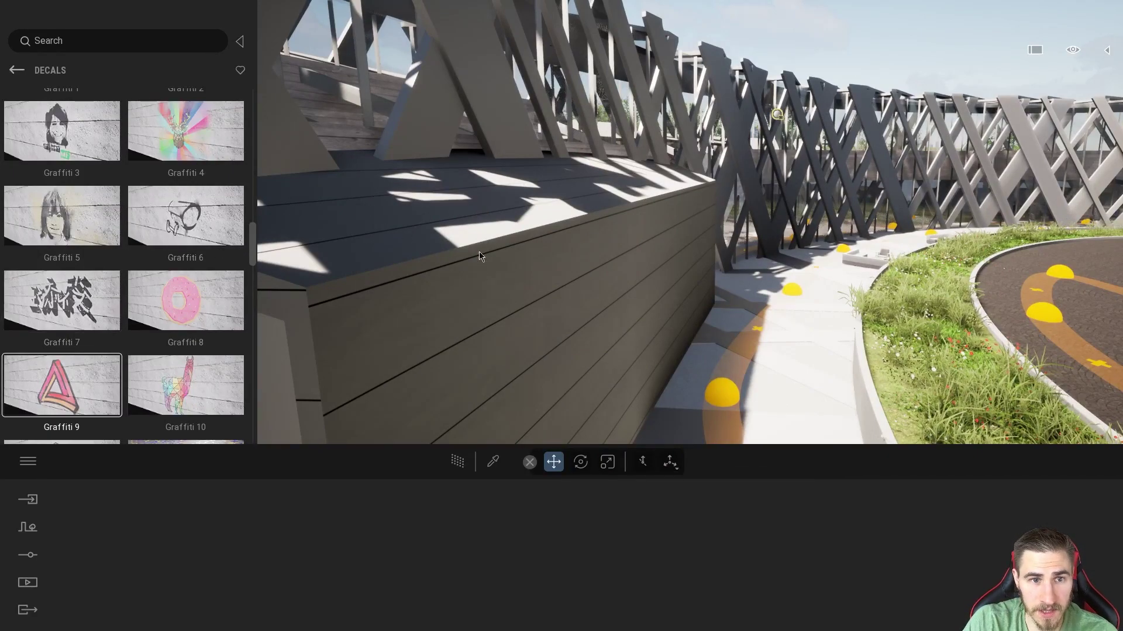
right_drag(761, 387, 826, 418)
click(825, 419)
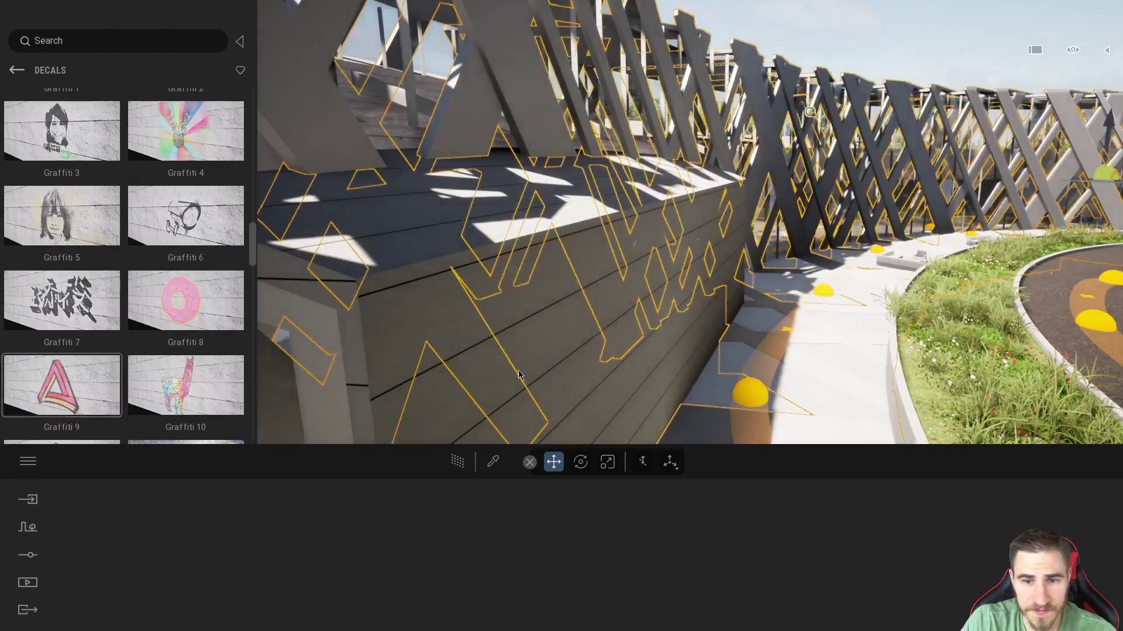
drag(81, 396, 252, 294)
drag(81, 372, 467, 225)
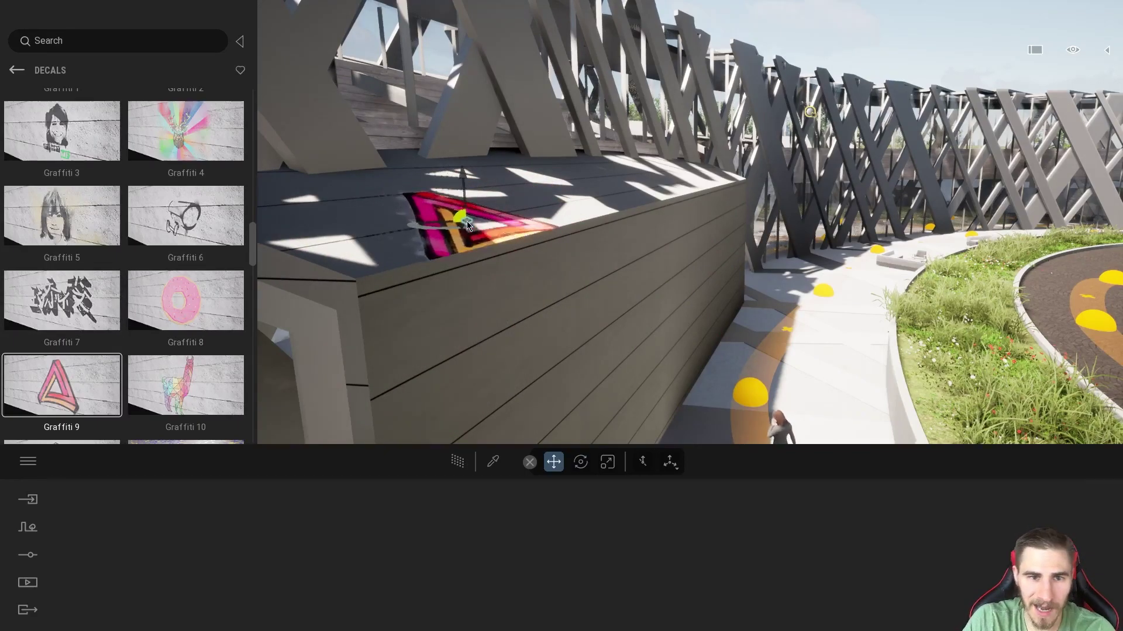
- Switch the Graffiti 9 decal's gizmo to local axes and slide the decal between the box's top and side faces
click(643, 461)
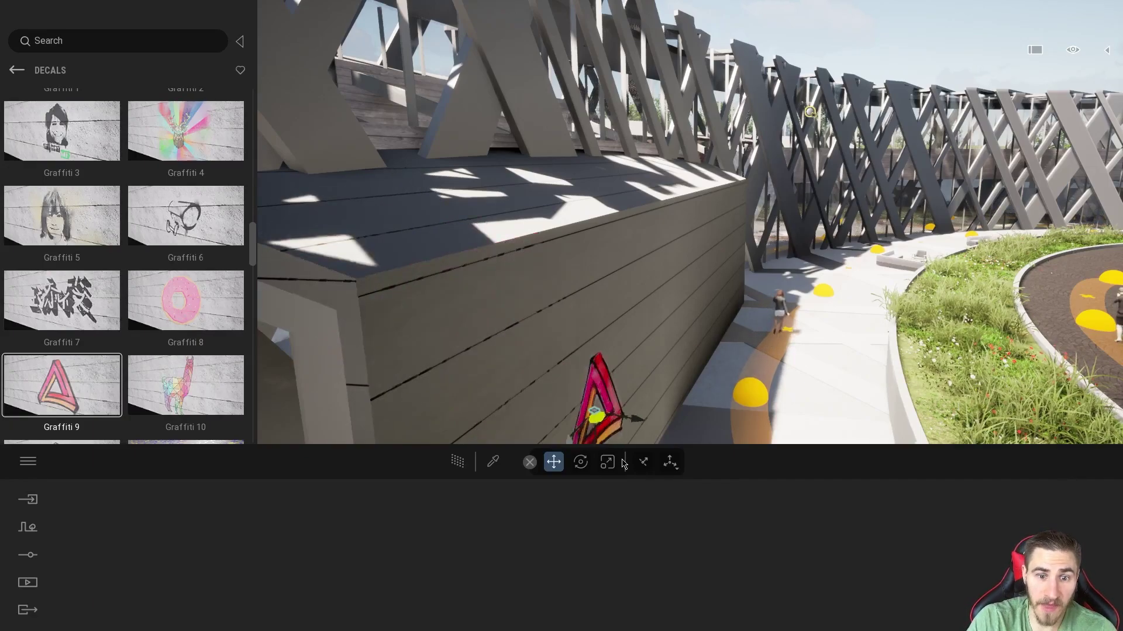
click(642, 462)
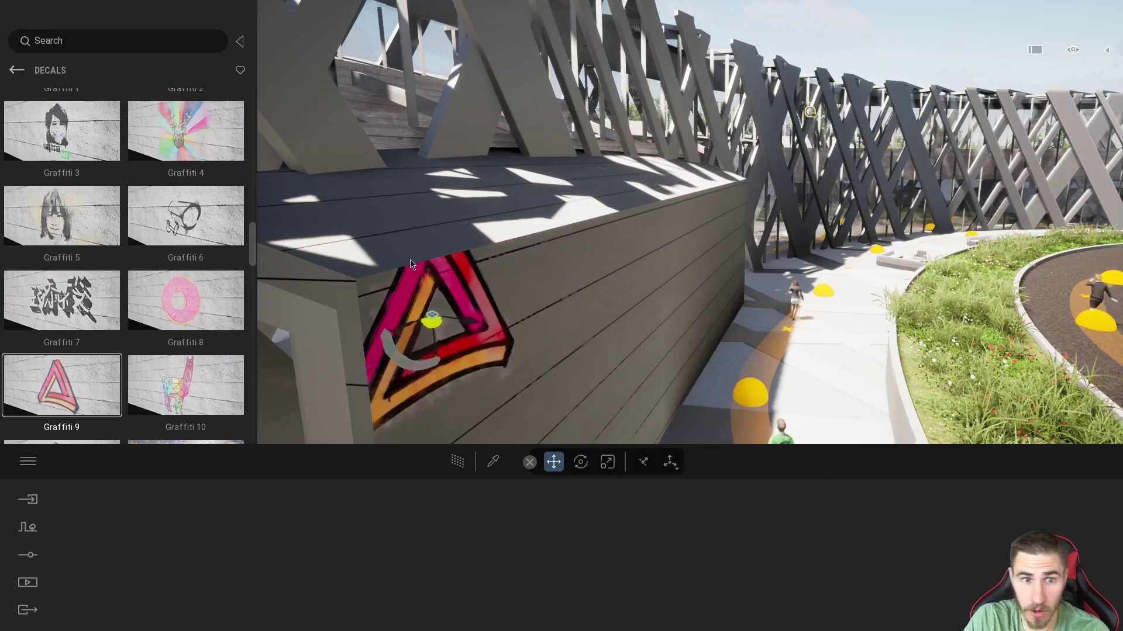
click(411, 249)
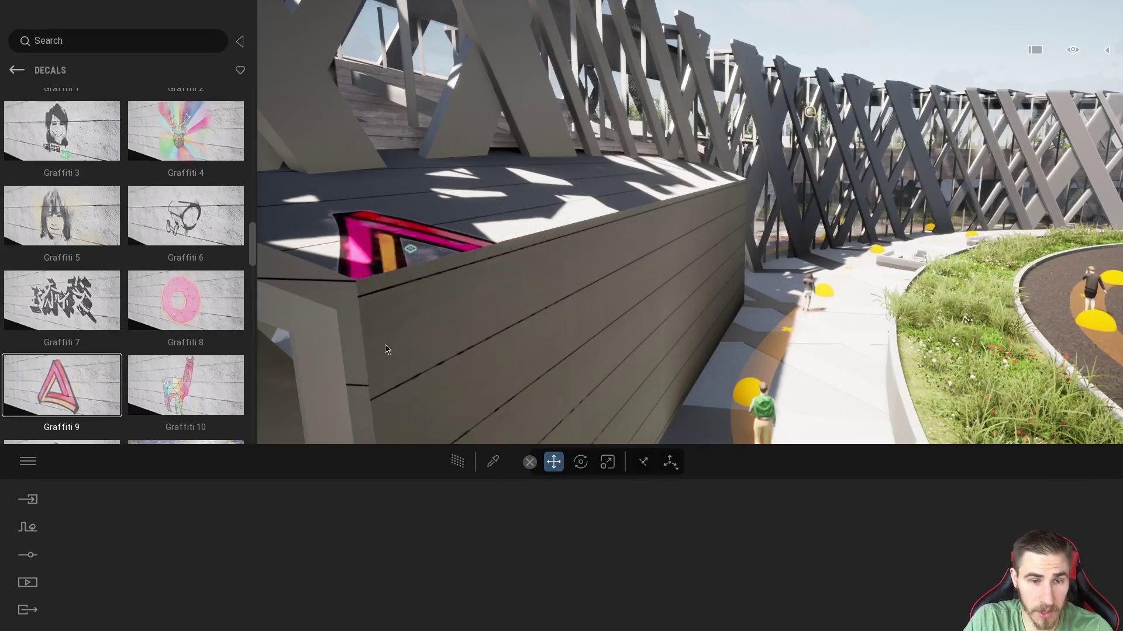
click(409, 248)
drag(410, 248, 512, 322)
drag(478, 287, 532, 295)
- Delete the Graffiti 9 decal and return the asset library to its top level
key(Delete)
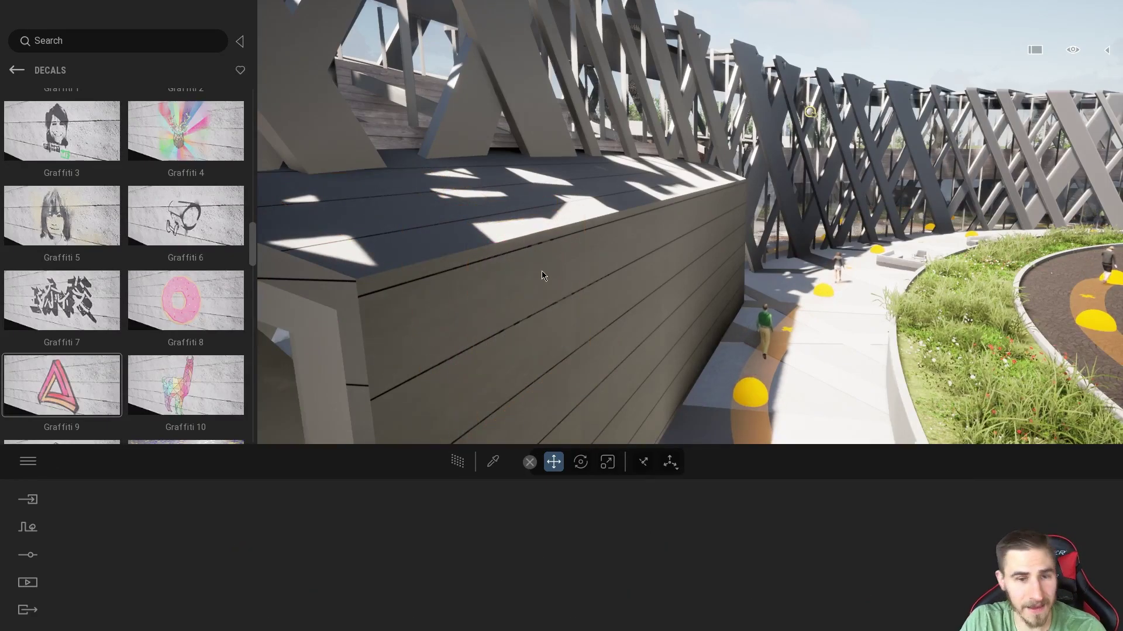
scroll(431, 321, down, 10)
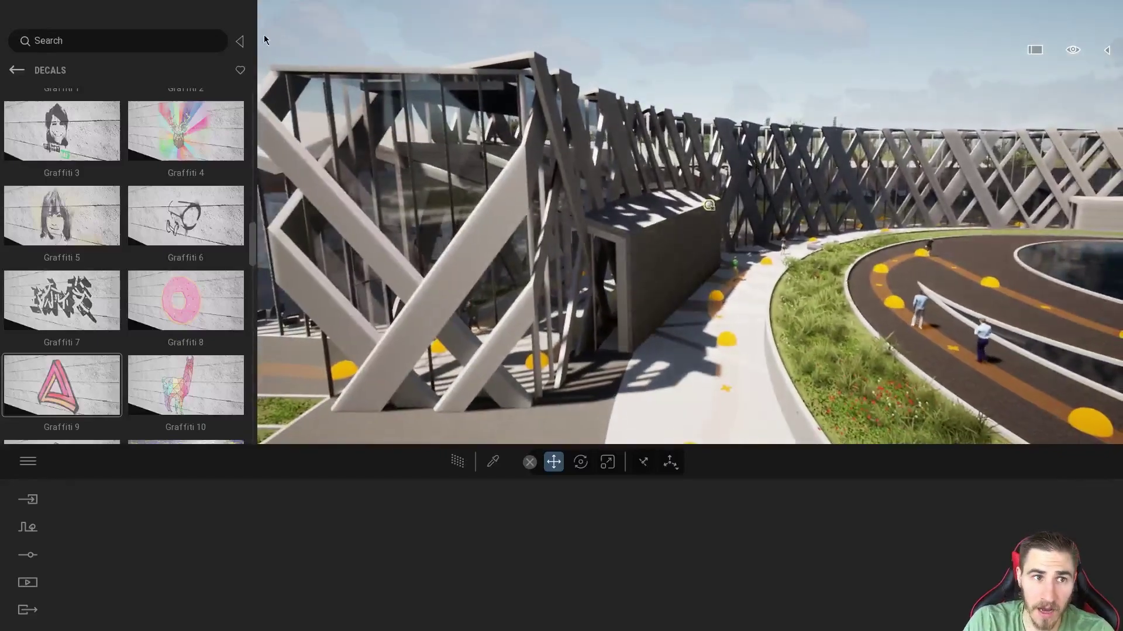
scroll(269, 78, down, 5)
right_drag(503, 87, 269, 78)
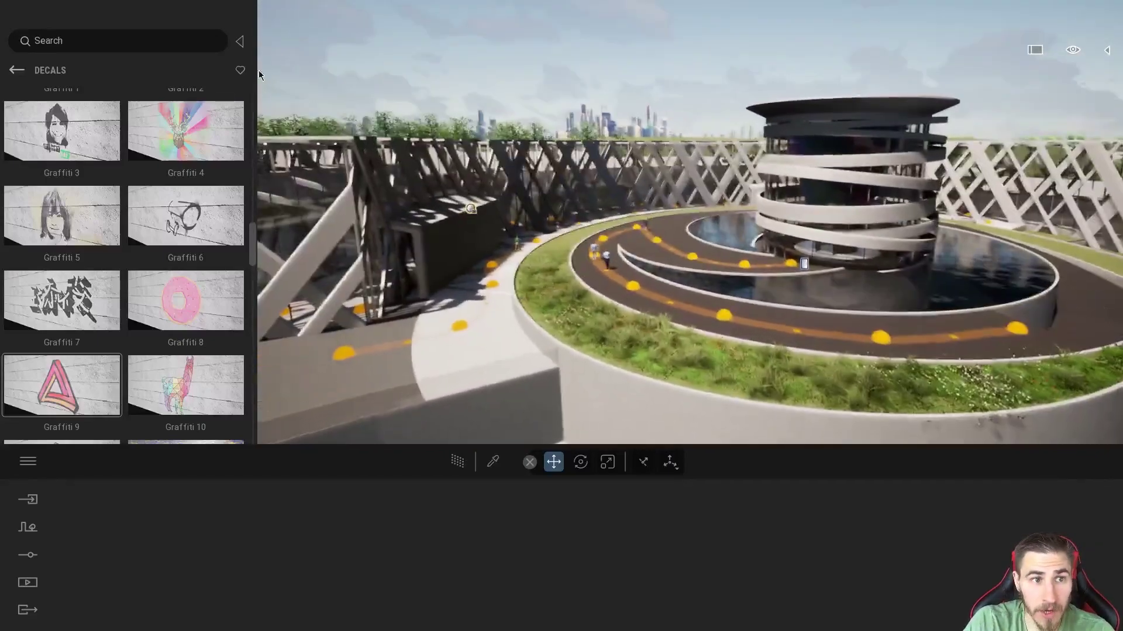
click(16, 70)
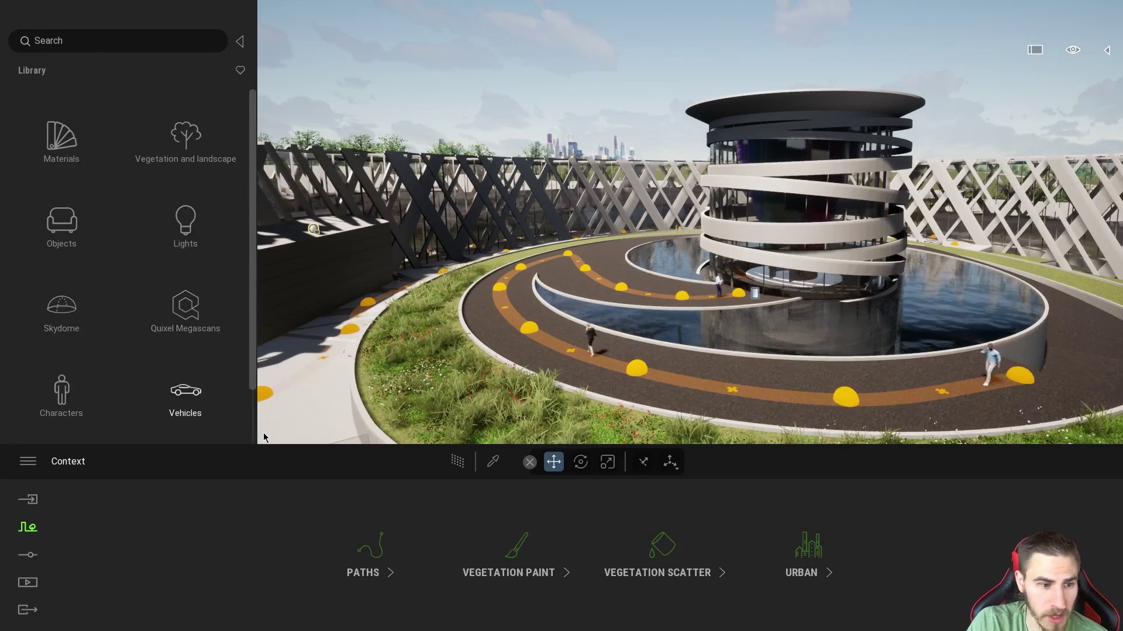
- Open the lighting settings and the Skydome category of the asset library
click(29, 557)
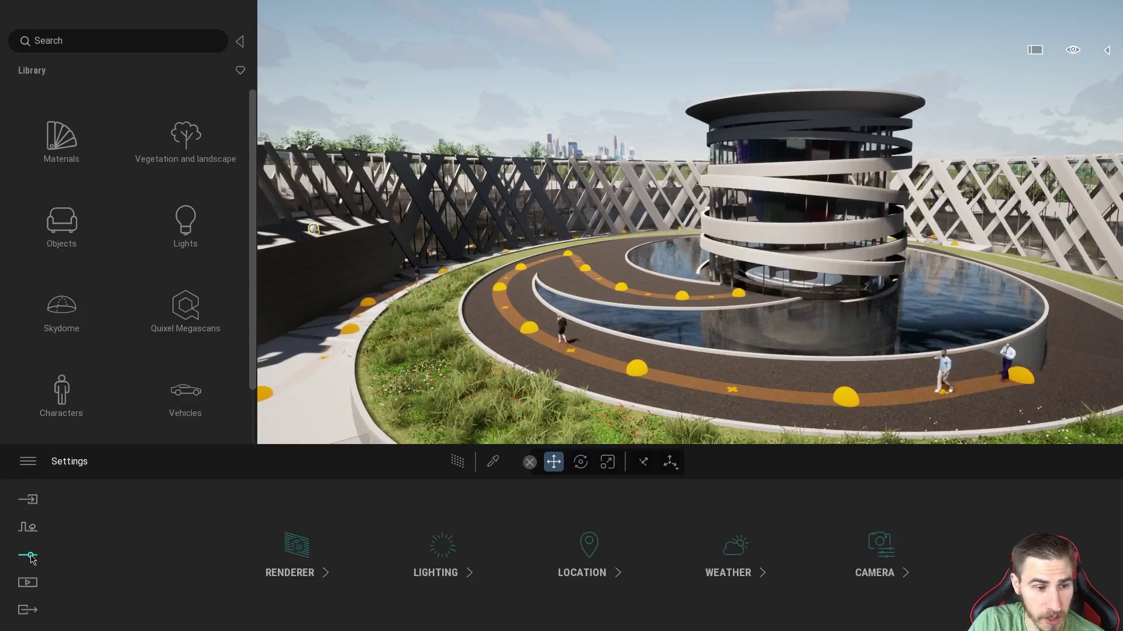
click(444, 543)
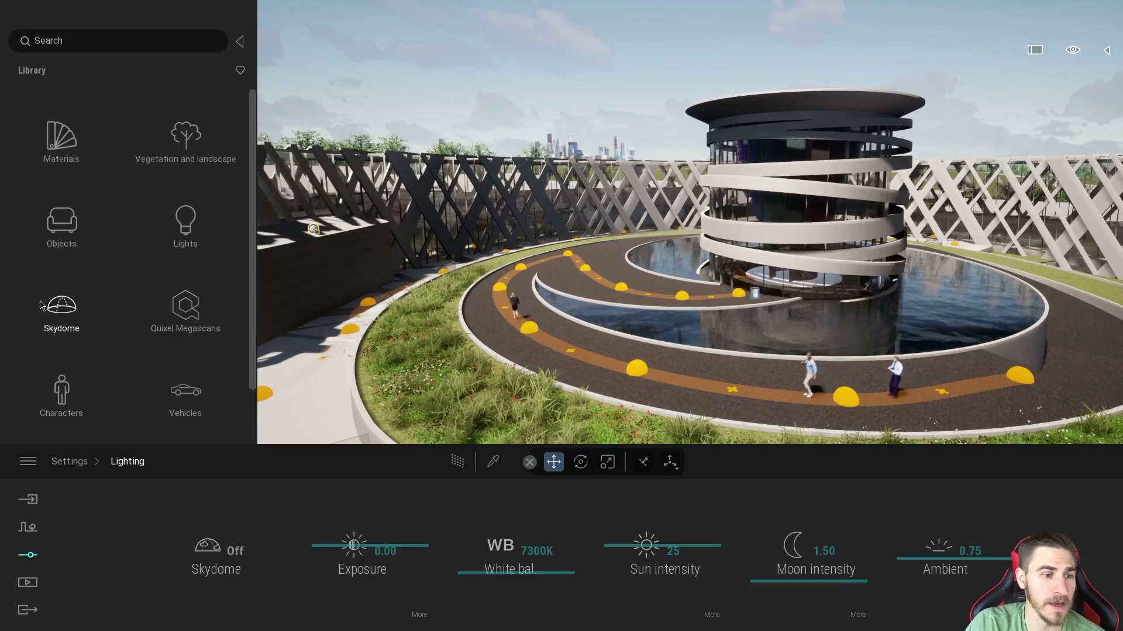
click(61, 310)
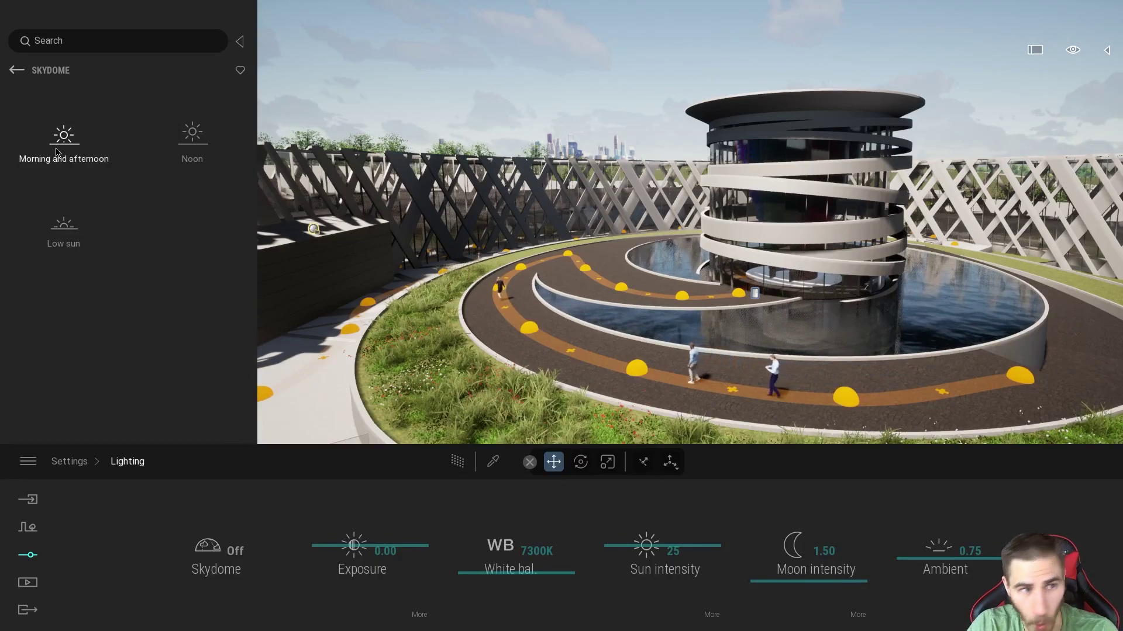
- Look through the Morning and afternoon, Noon and Low sun skydome groups with their Clear, Cloudy and Overcast subcategories
click(76, 139)
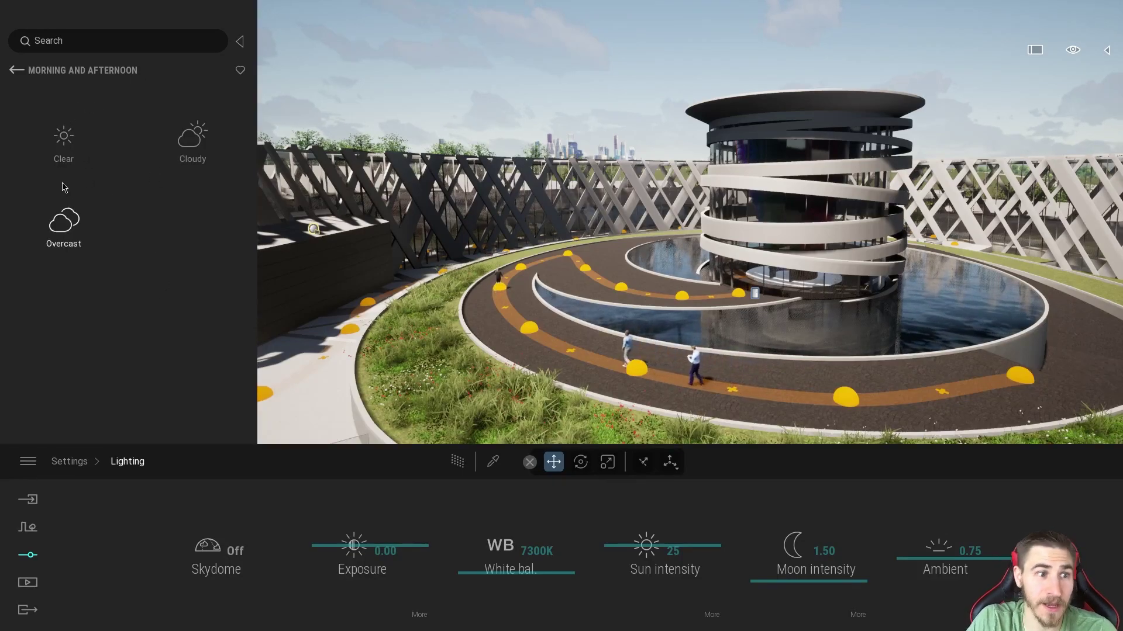
click(16, 70)
click(195, 153)
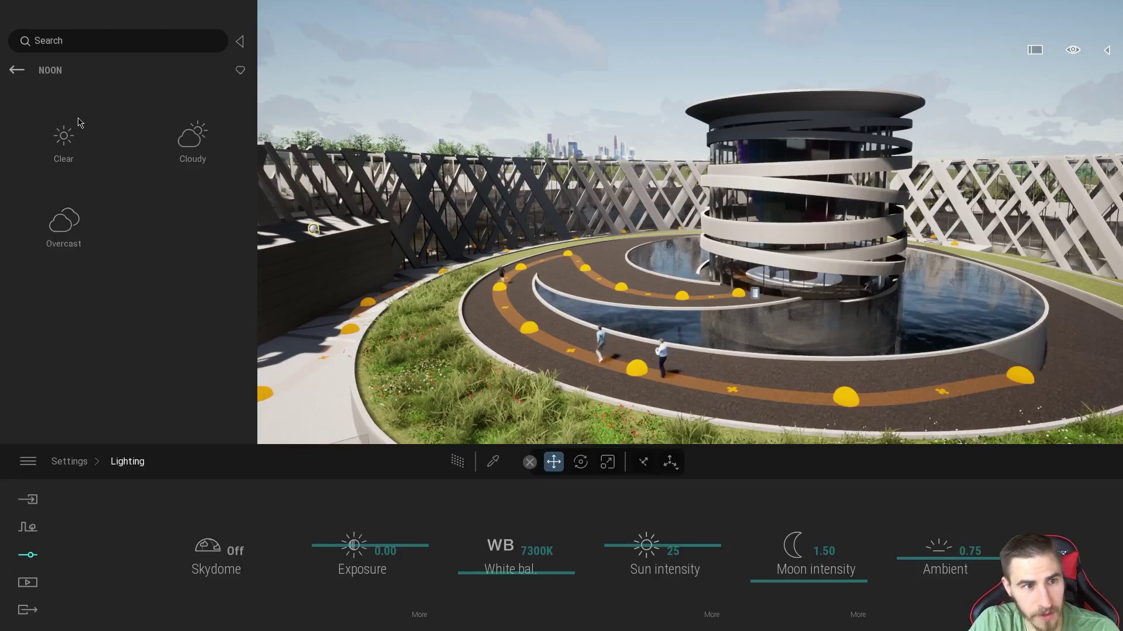
click(65, 246)
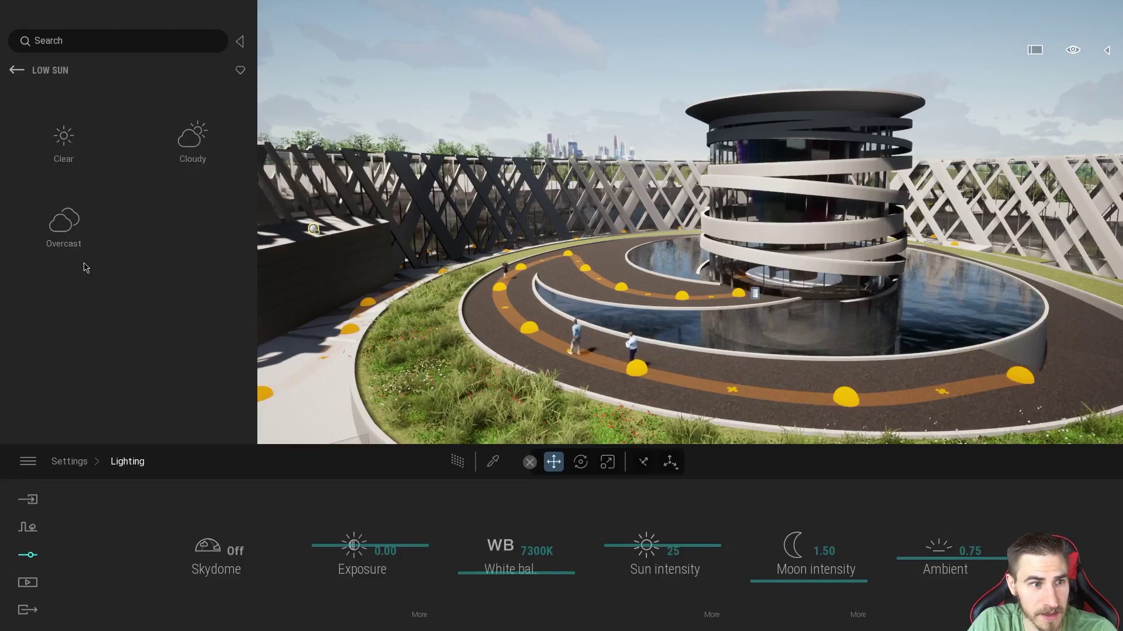
click(14, 71)
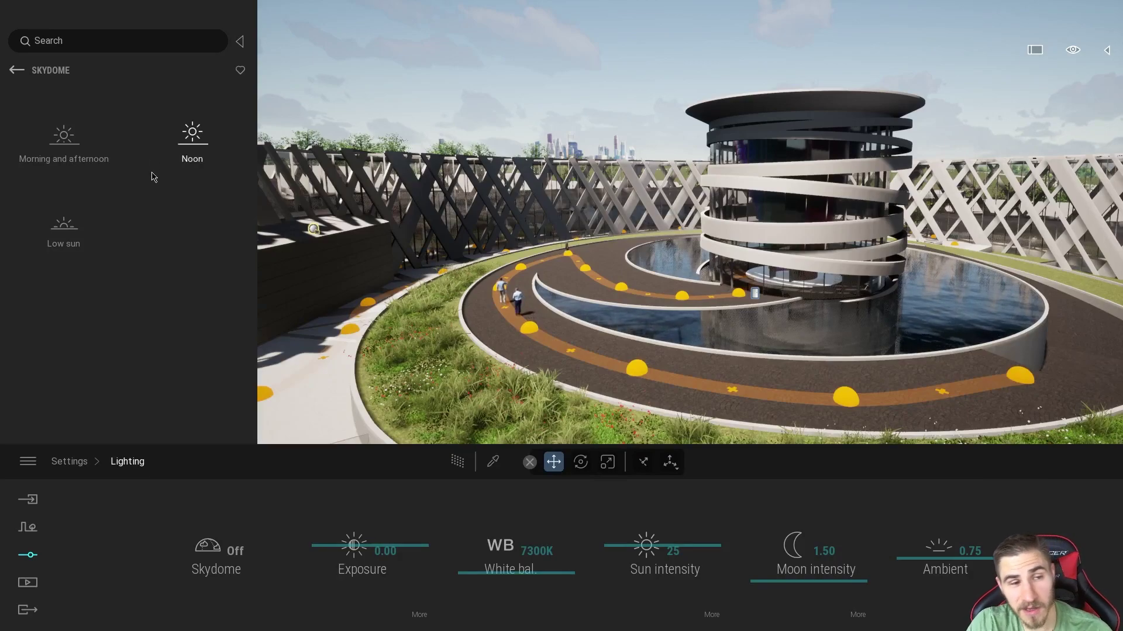
click(100, 118)
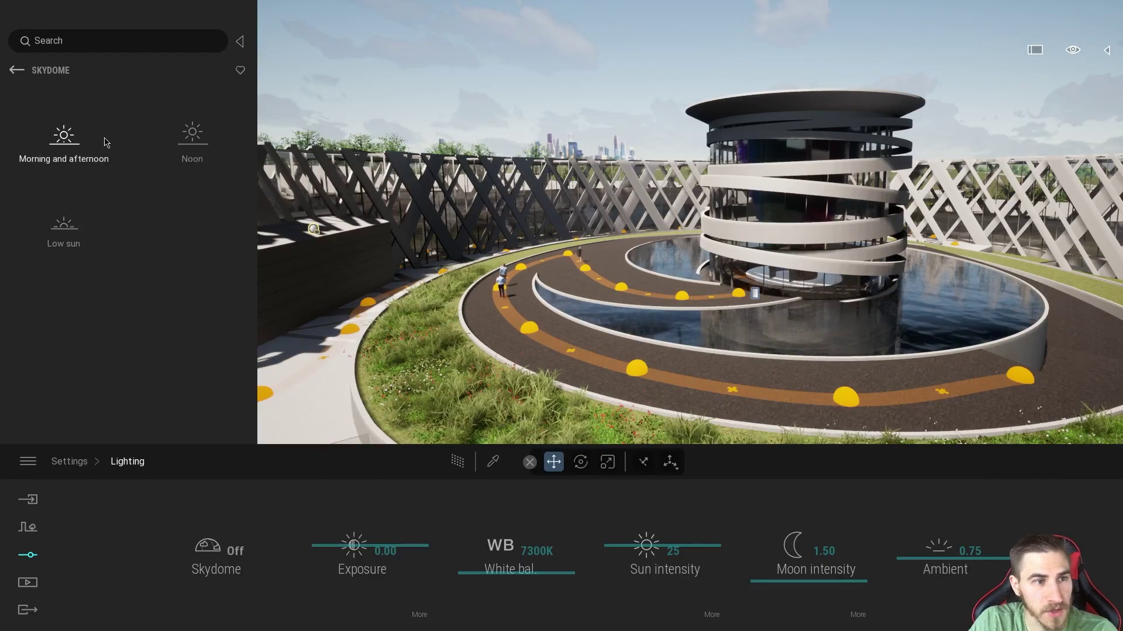
click(192, 132)
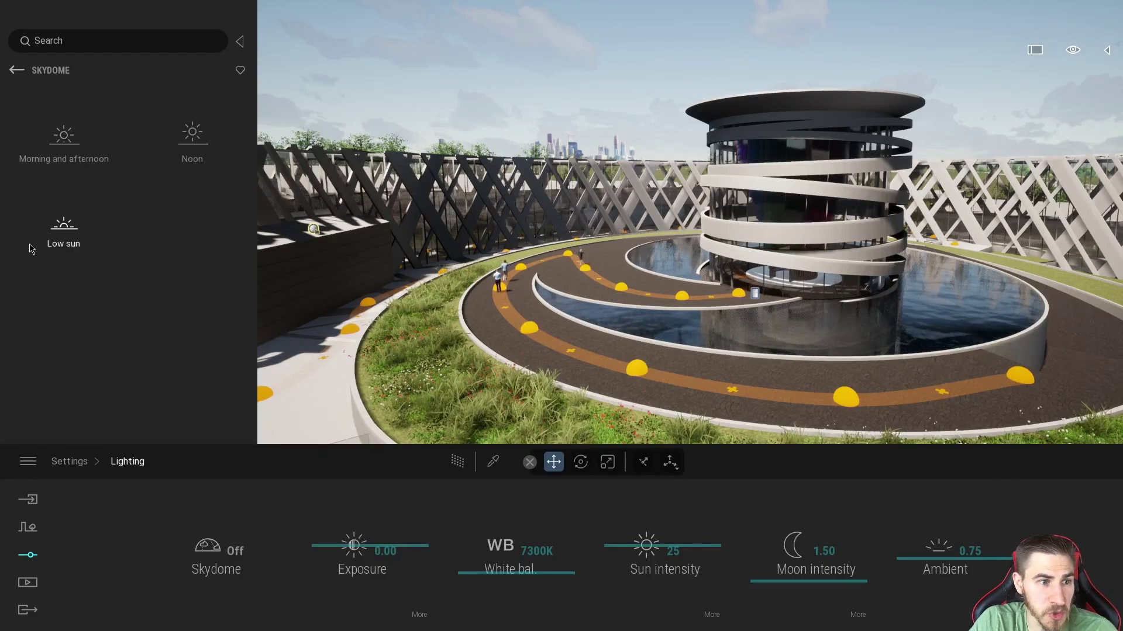
- Find the Noon Cloudy 21 skydome in the Noon group's Cloudy subcategory and download it
click(201, 138)
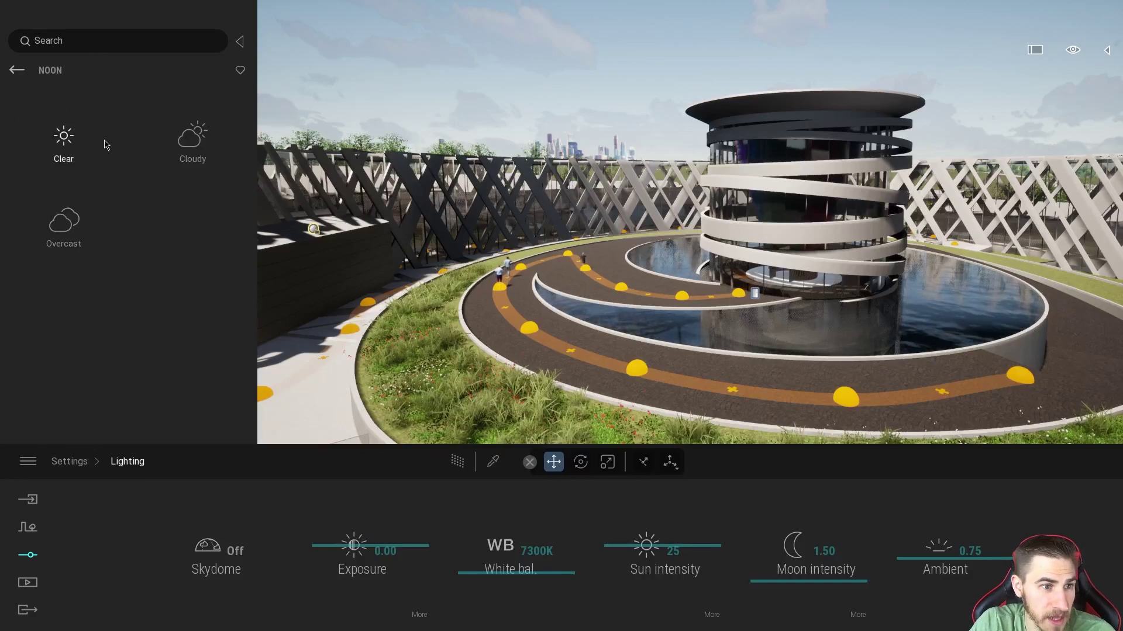
click(175, 166)
scroll(180, 294, down, 5)
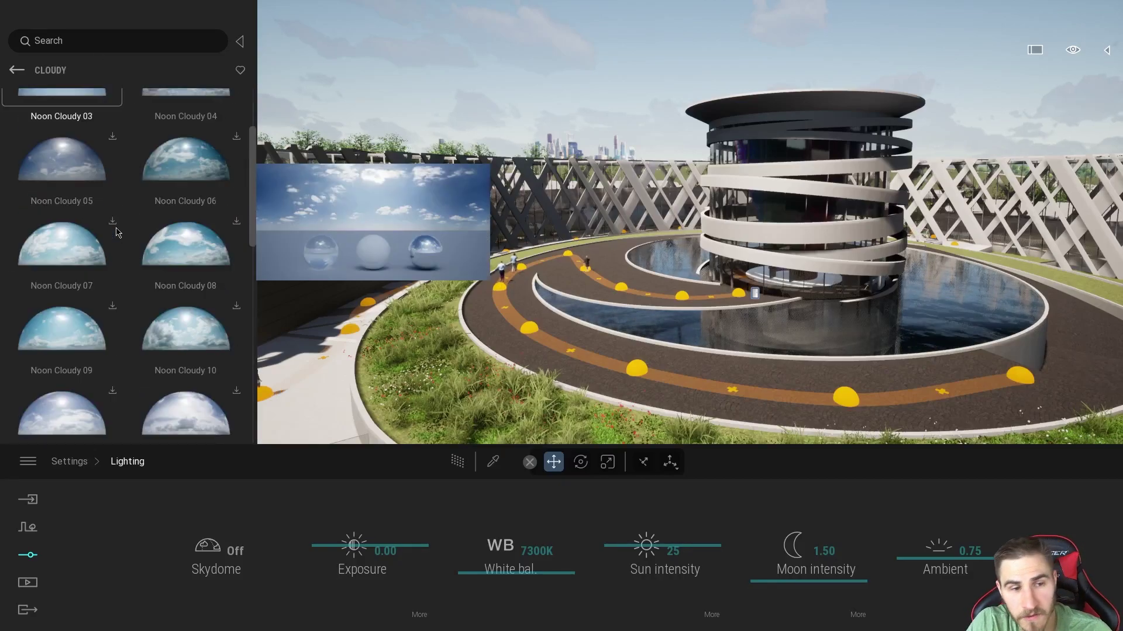
scroll(180, 293, down, 5)
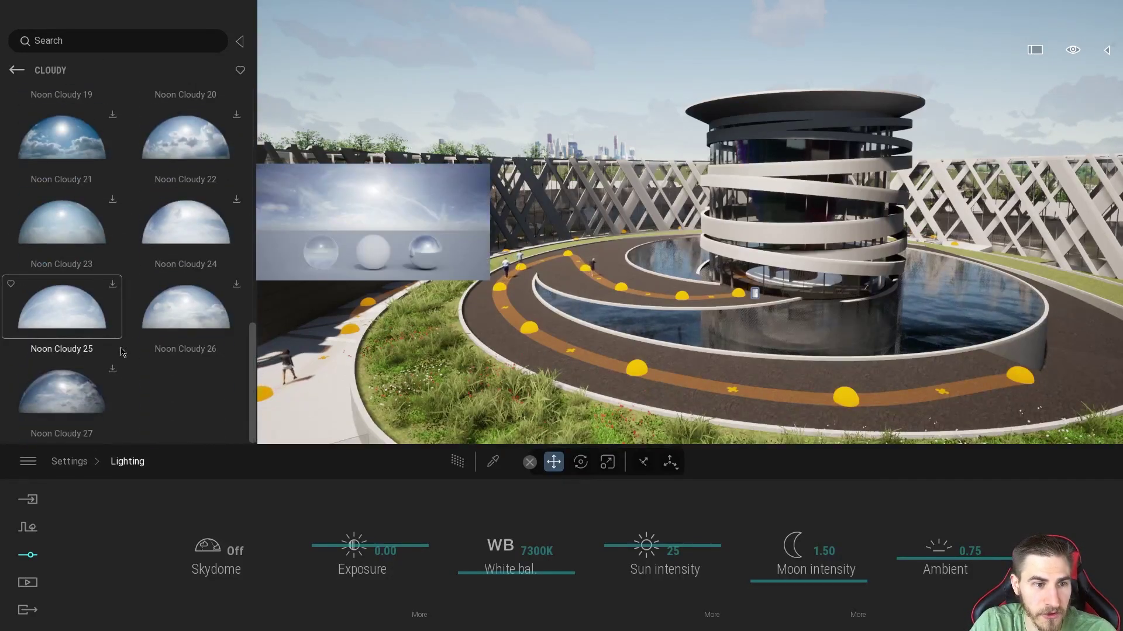
scroll(193, 316, up, 3)
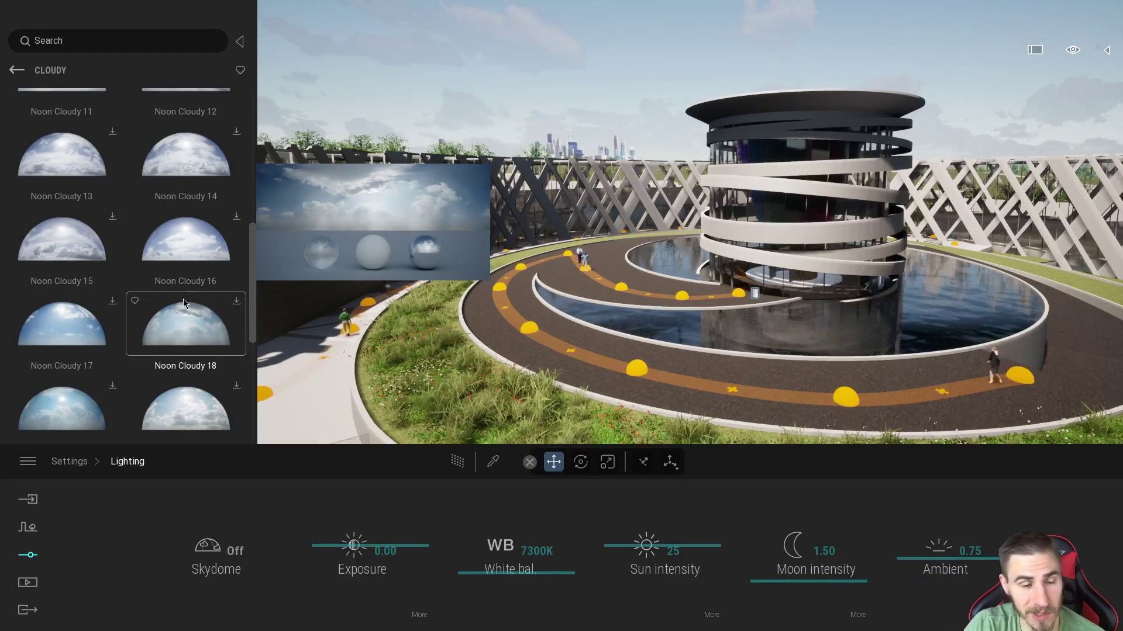
scroll(152, 275, down, 3)
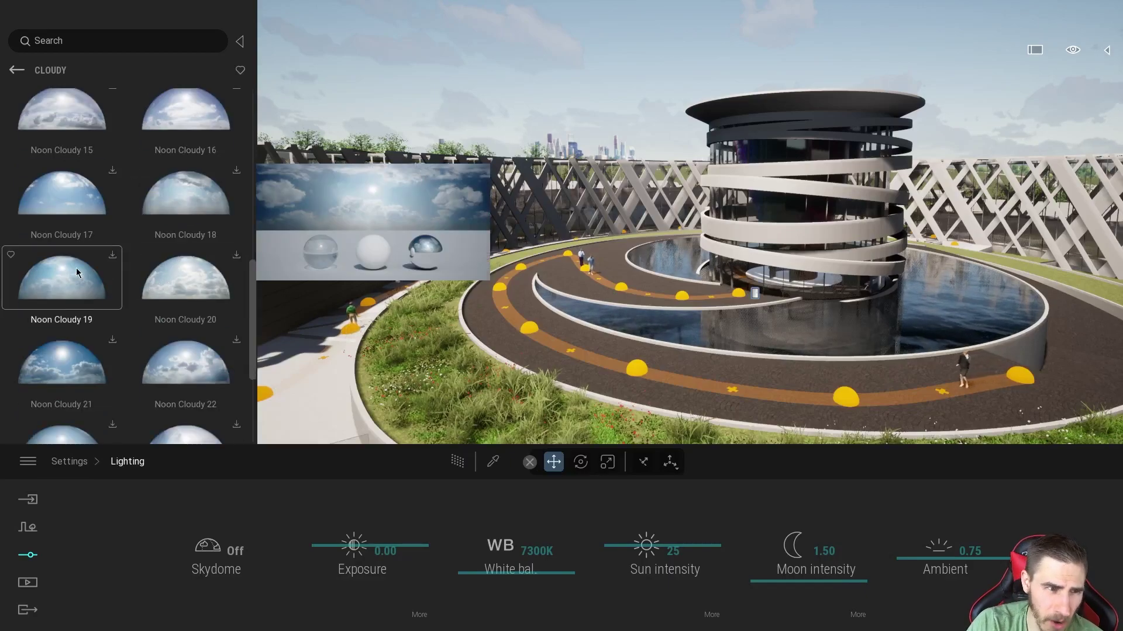
scroll(73, 271, down, 2)
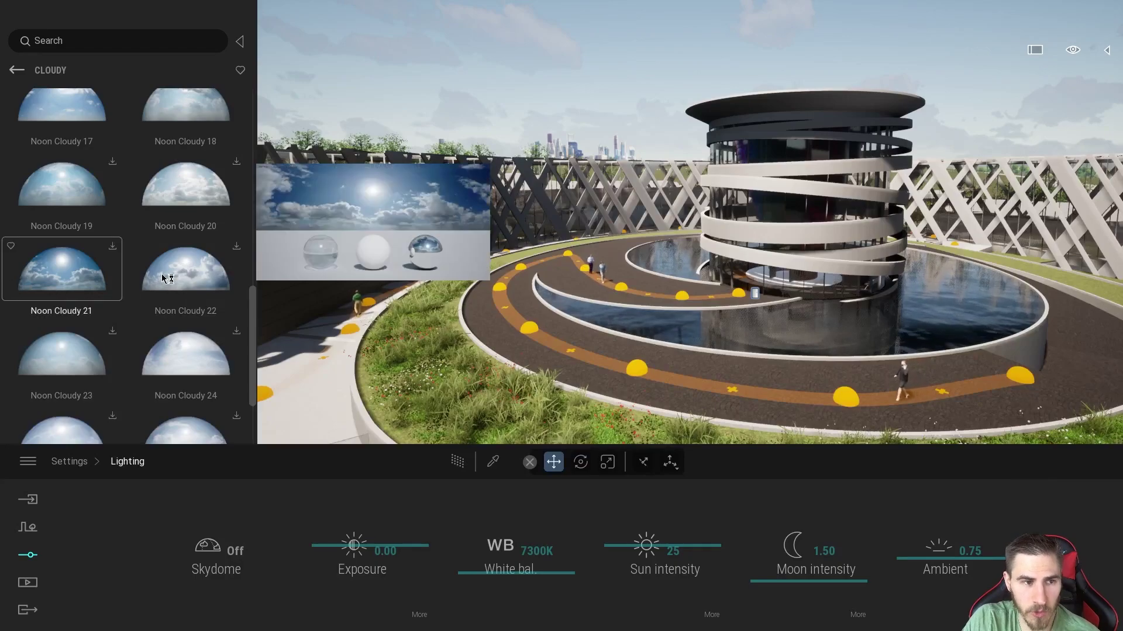
click(113, 248)
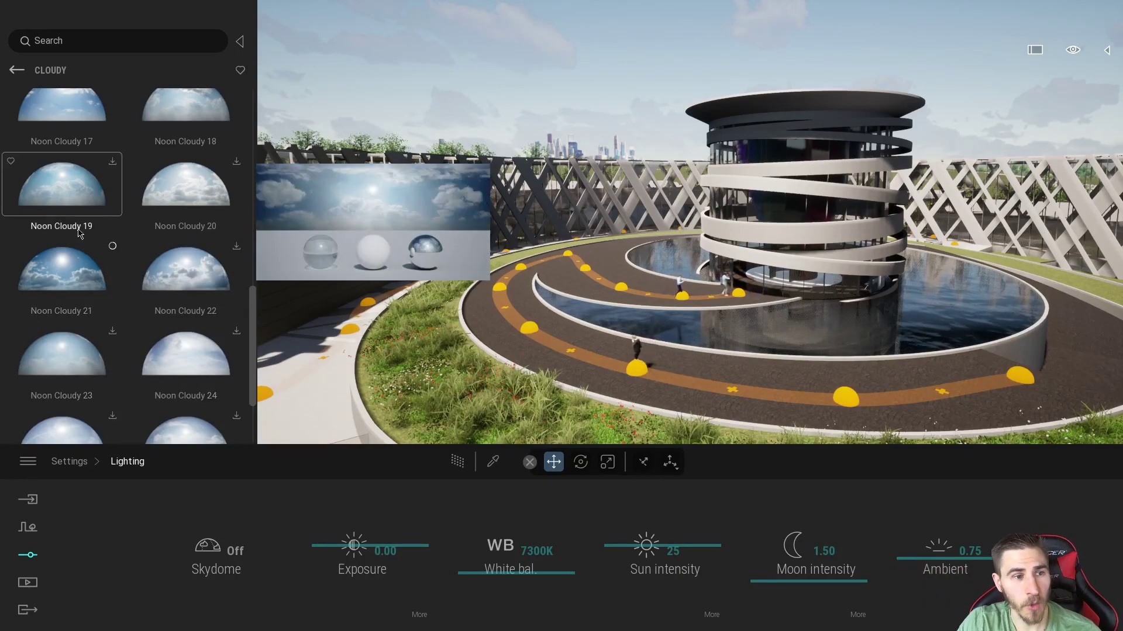
- Turn on the skydome in the lighting settings and check the sky around the building
click(231, 551)
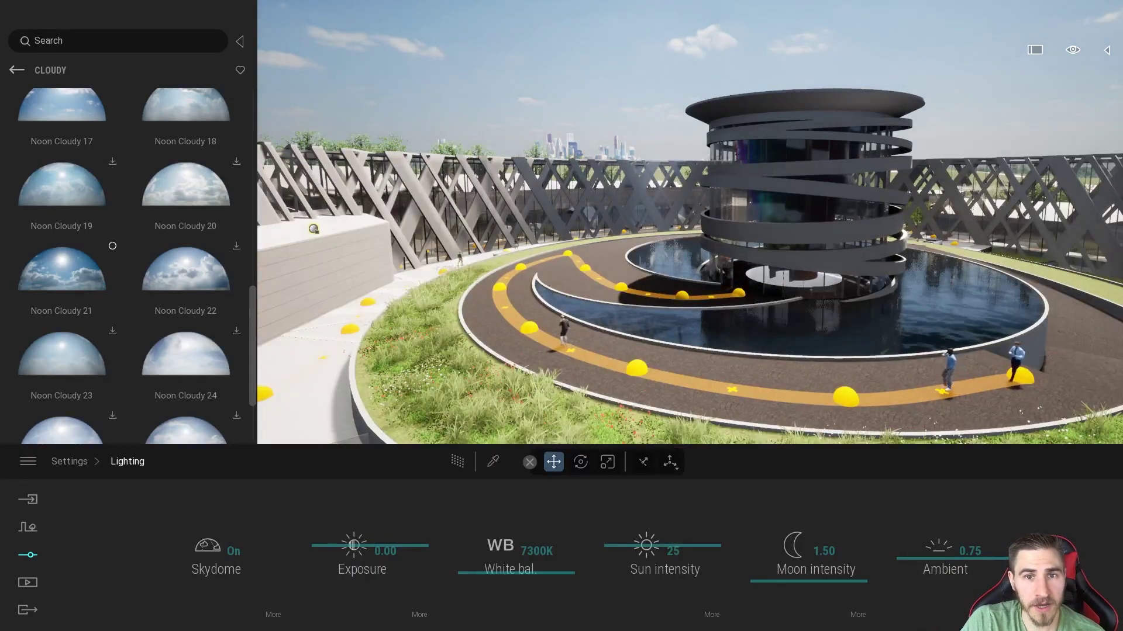
right_drag(313, 228, 314, 259)
key(w)
right_drag(435, 200, 421, 146)
key(s)
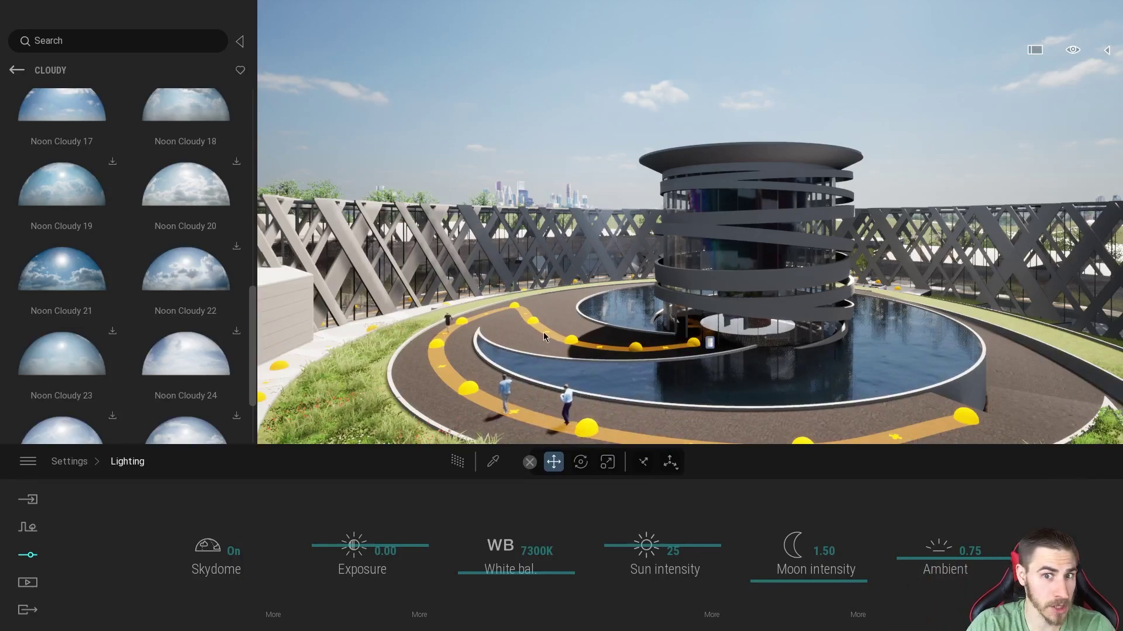
- Open the skydome's detailed settings and replace the Noon Clear 01 sky with Noon Cloudy 21
click(273, 614)
mouse_move(46, 269)
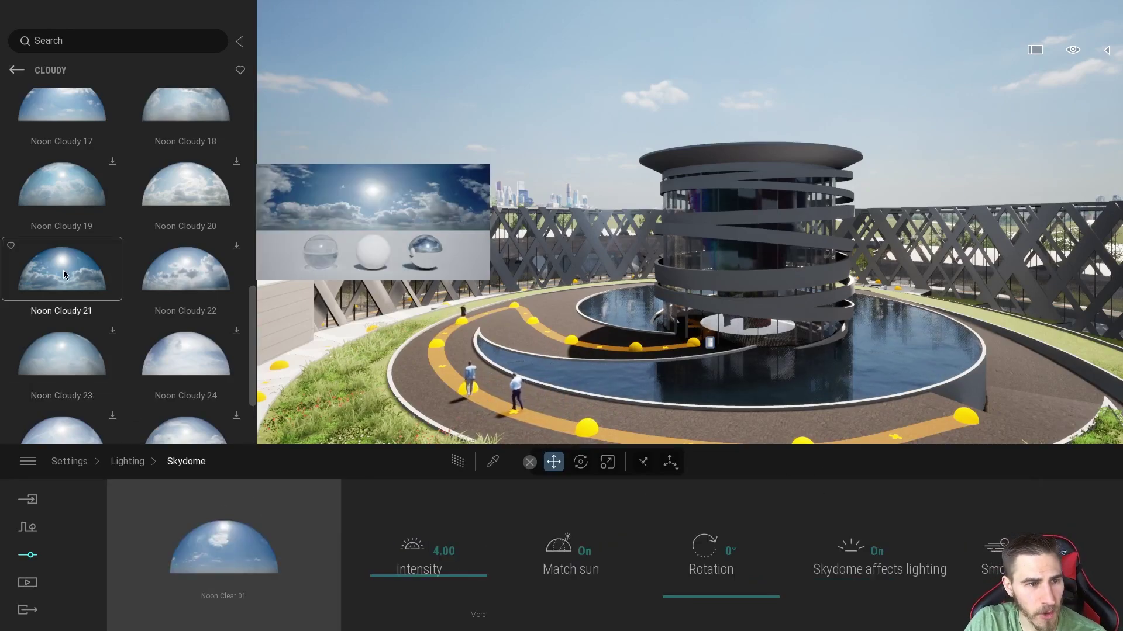
drag(45, 269, 225, 552)
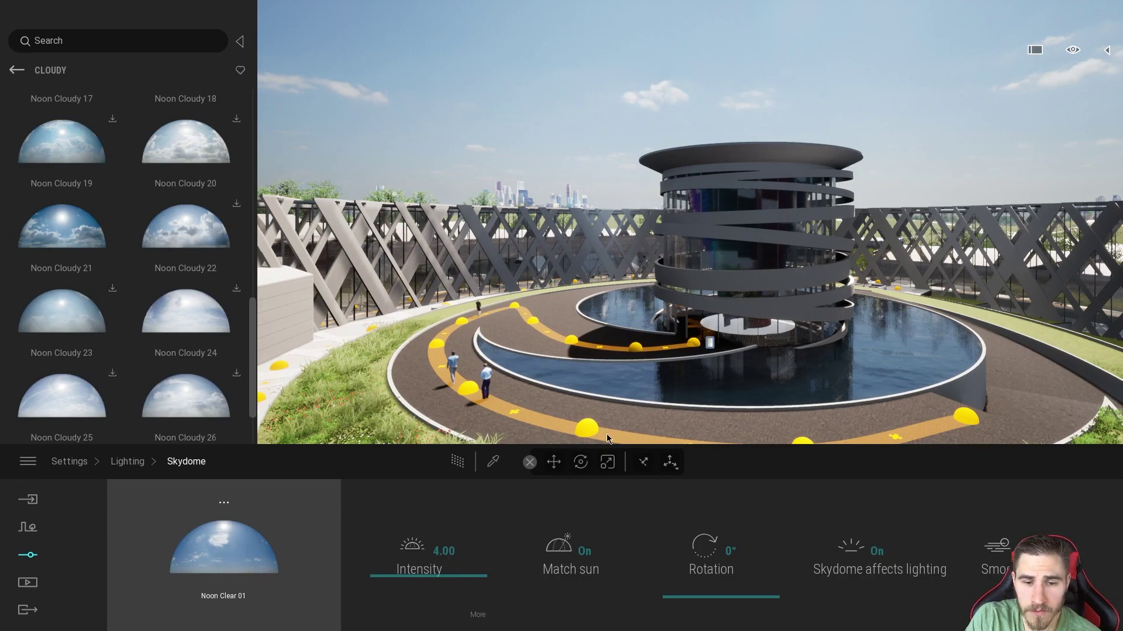
- Turn Match sun off for the skydome, compare the sun and building lighting, and turn it back on
right_drag(597, 244, 718, 201)
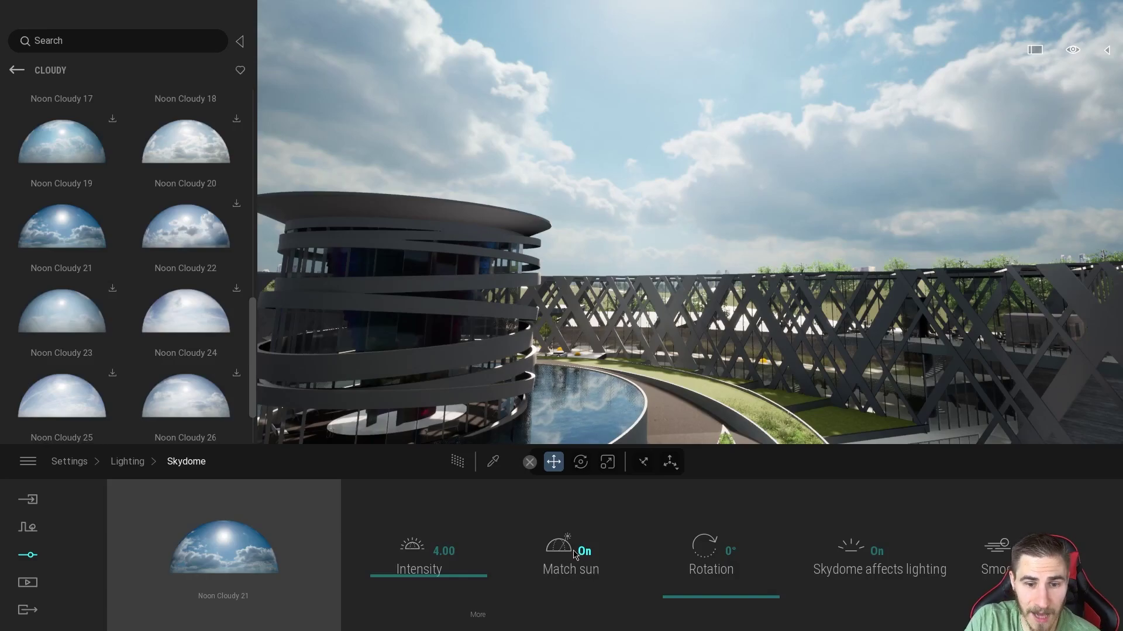
right_drag(576, 339, 550, 263)
right_drag(644, 375, 403, 246)
right_drag(990, 188, 1034, 172)
right_drag(266, 322, 350, 276)
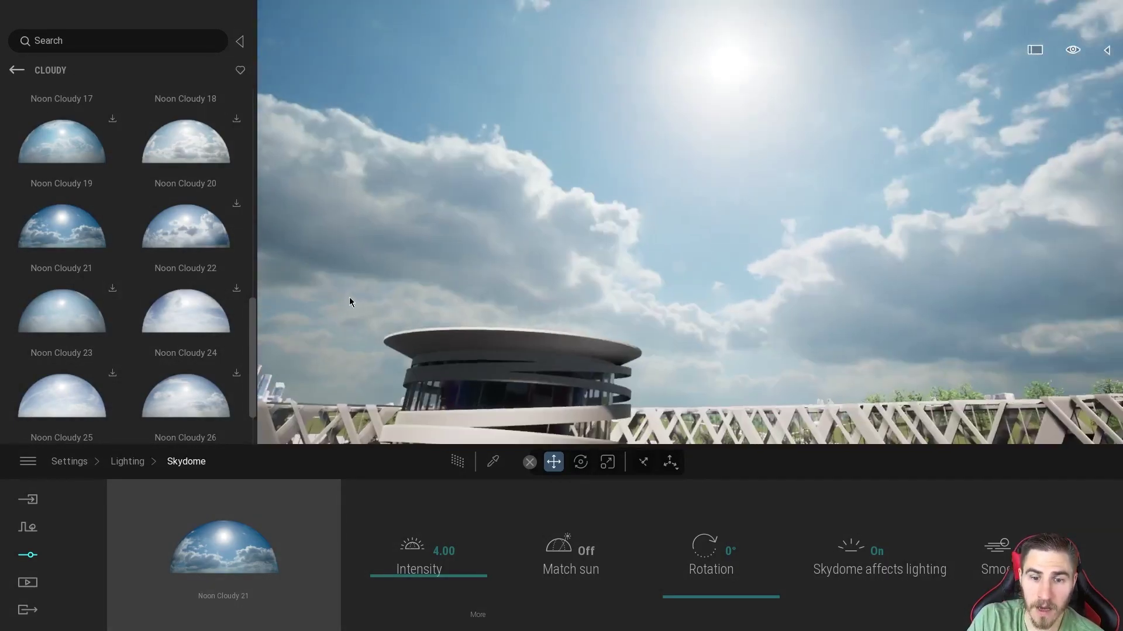
click(567, 548)
- Show the time-of-day control over the viewport and hide it again
right_drag(912, 128, 1117, 68)
click(1106, 50)
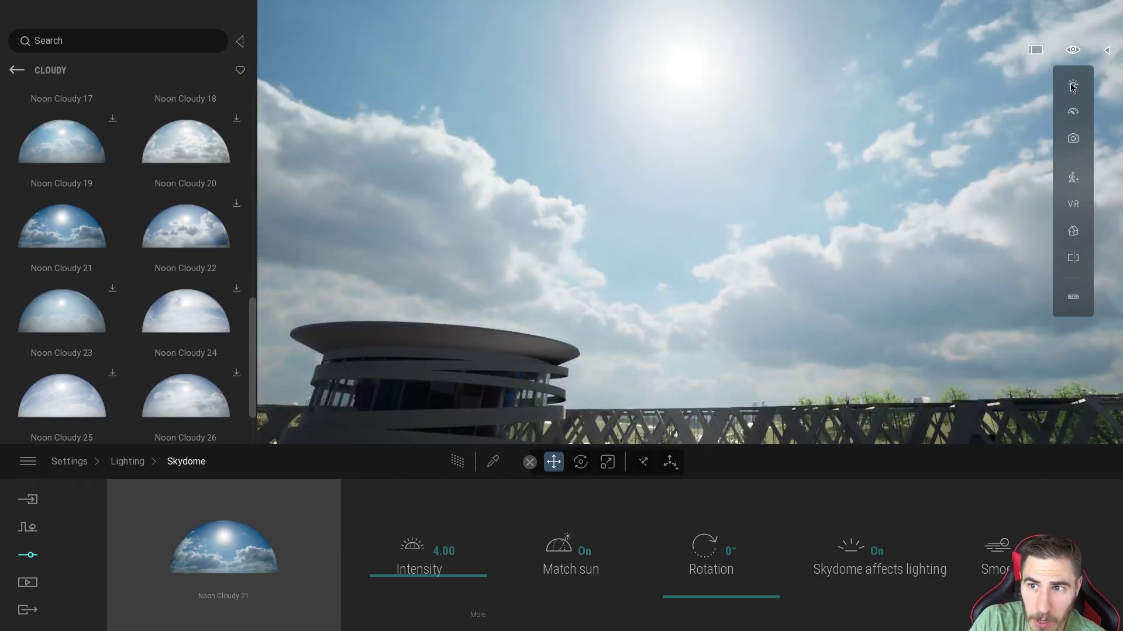
mouse_move(1071, 86)
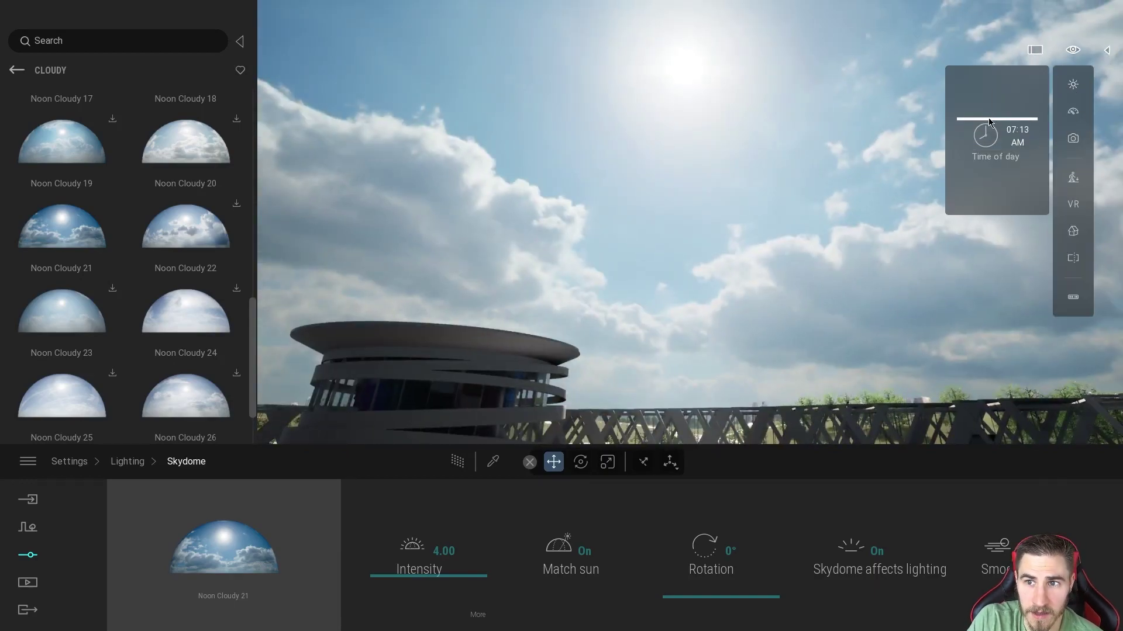
click(1069, 54)
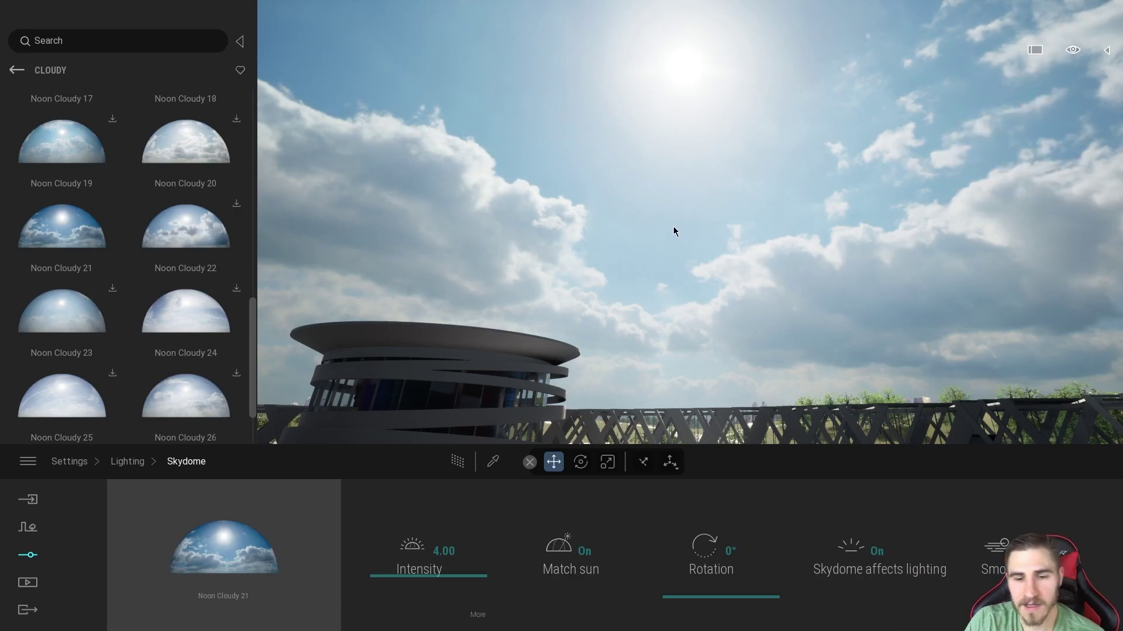
- Set the skydome's rotation to 41°
right_drag(638, 265, 581, 295)
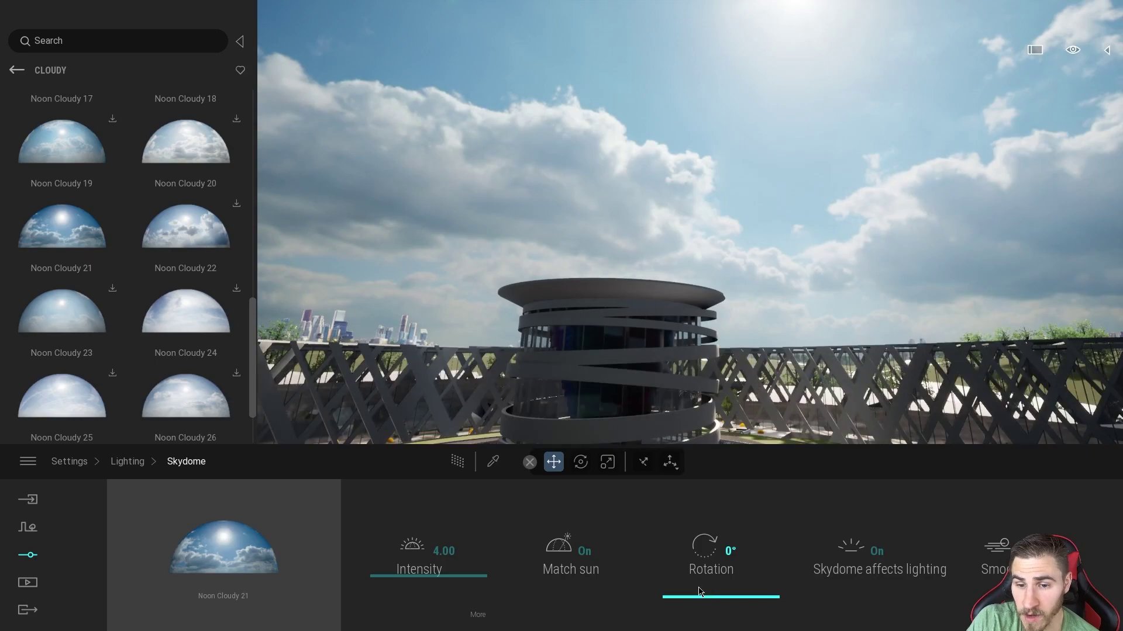
drag(713, 592, 742, 486)
right_drag(833, 340, 824, 330)
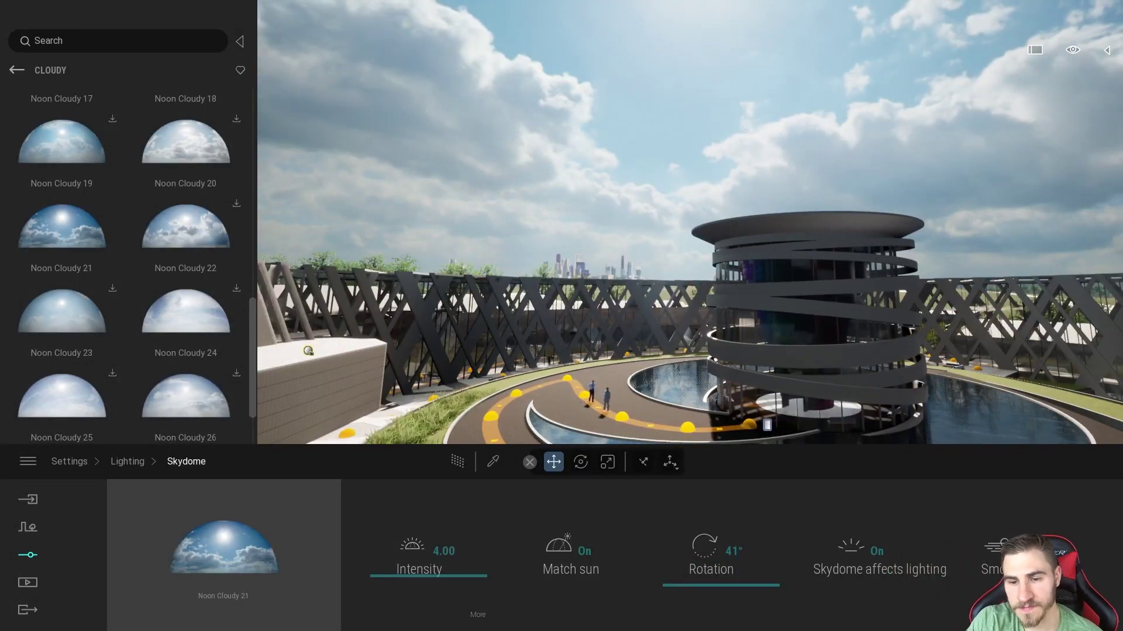
- Toggle Skydome affects lighting off and back on to compare the lighting on the building
right_drag(309, 351, 792, 243)
click(882, 570)
click(871, 565)
right_drag(849, 368, 747, 255)
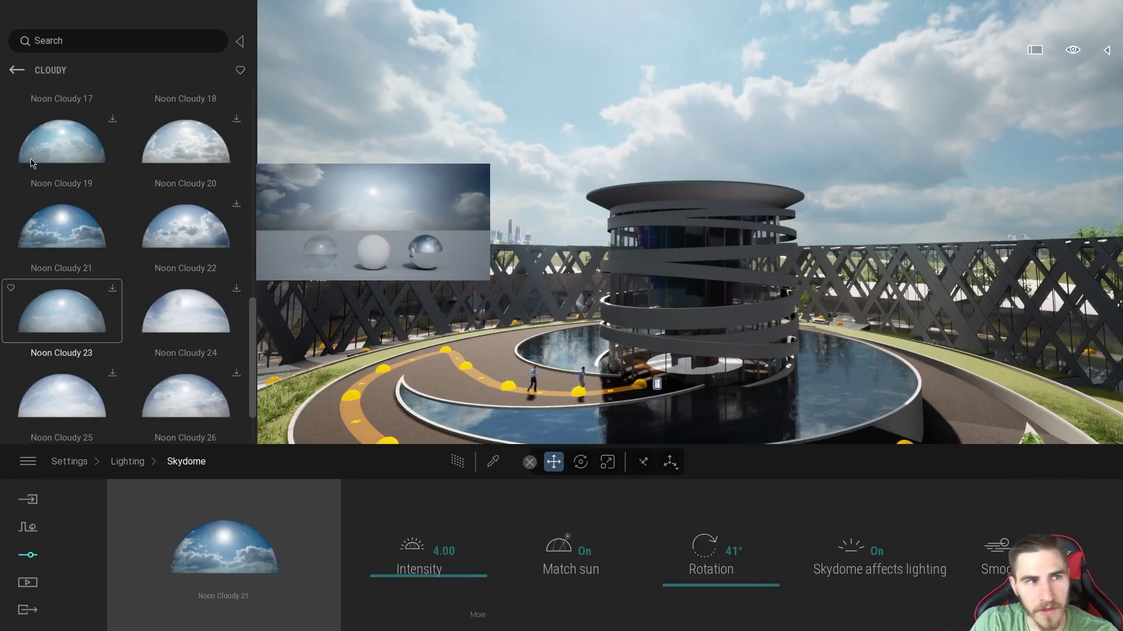
- Return the asset library to its top level and expand the skydome and probes resolution groups in the preferences
click(16, 71)
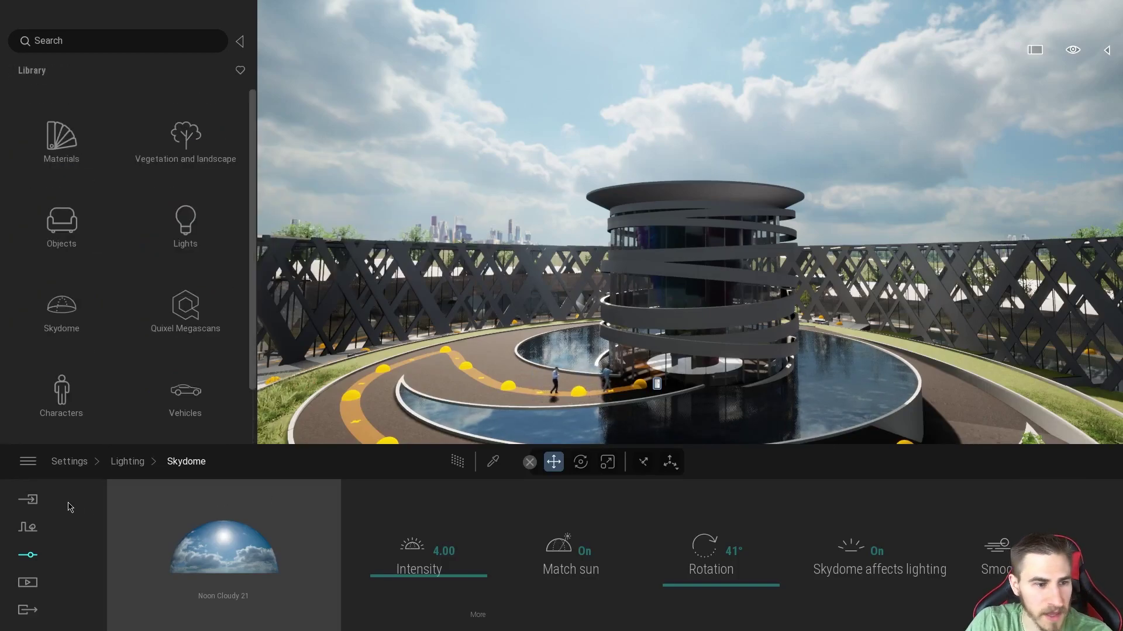
click(28, 463)
click(35, 414)
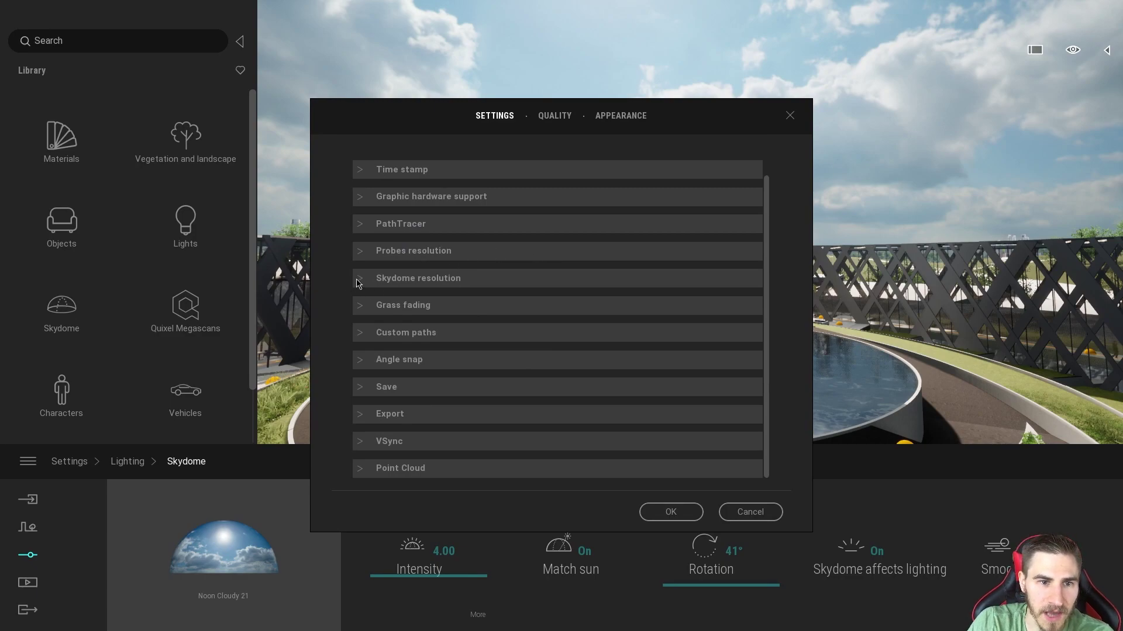
click(358, 280)
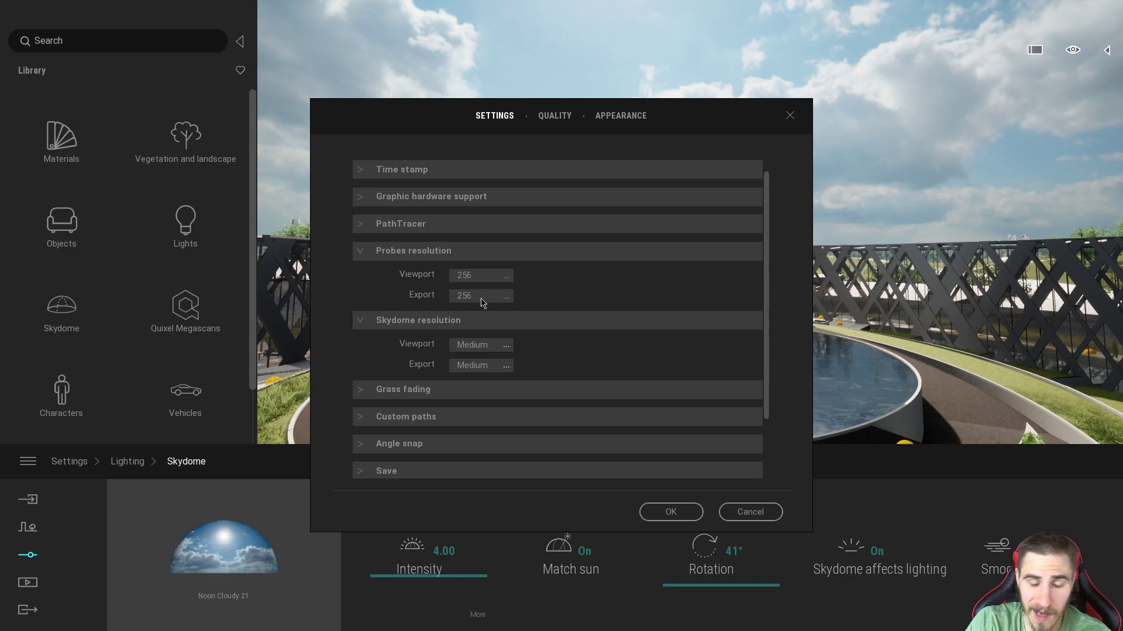
- Set the export skydome resolution to High and the export probes resolution to 1024
click(505, 276)
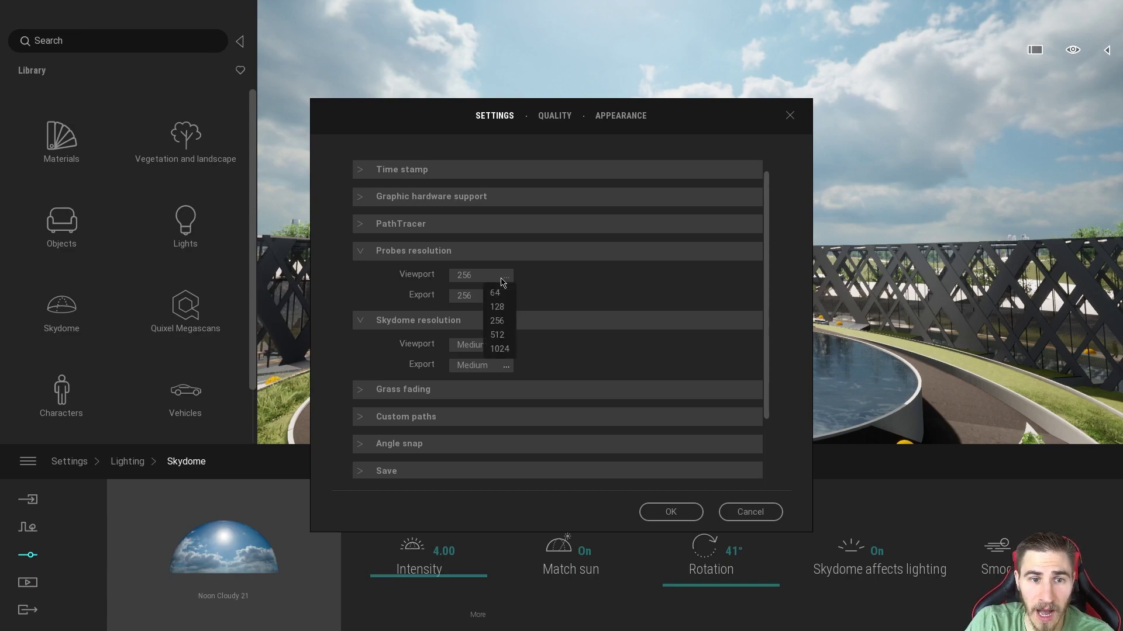
click(555, 284)
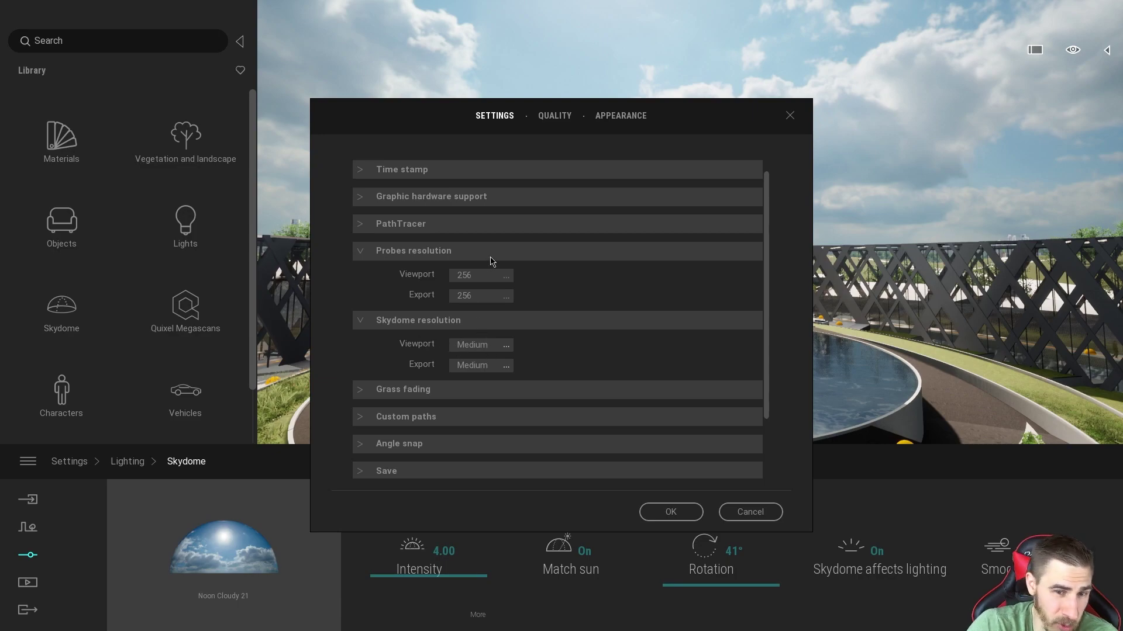
click(505, 366)
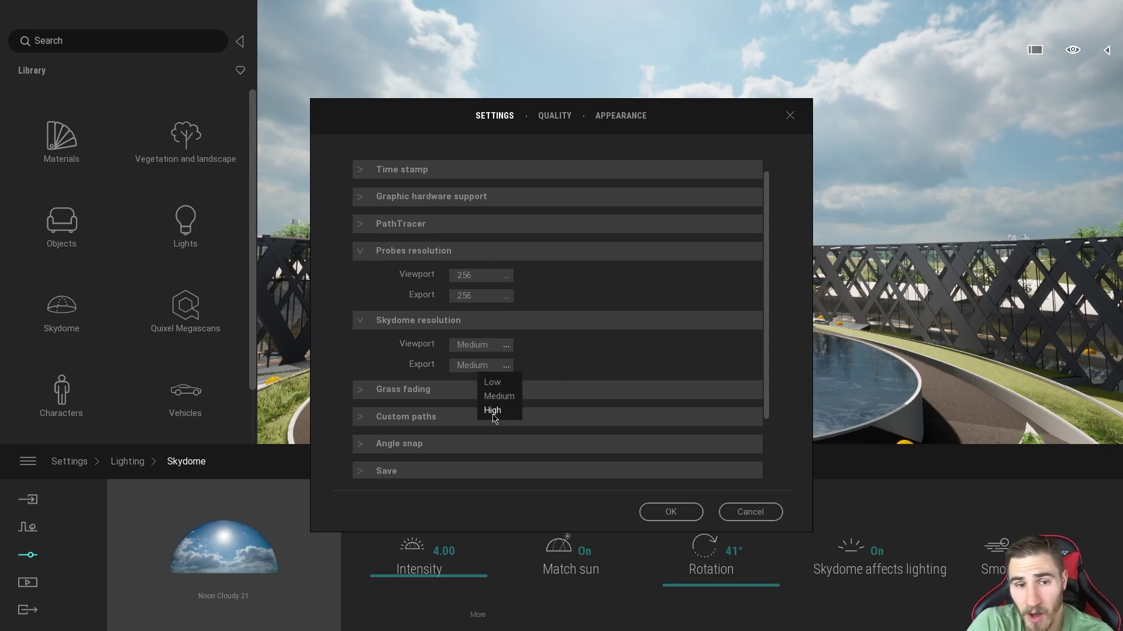
click(493, 411)
click(492, 298)
click(498, 369)
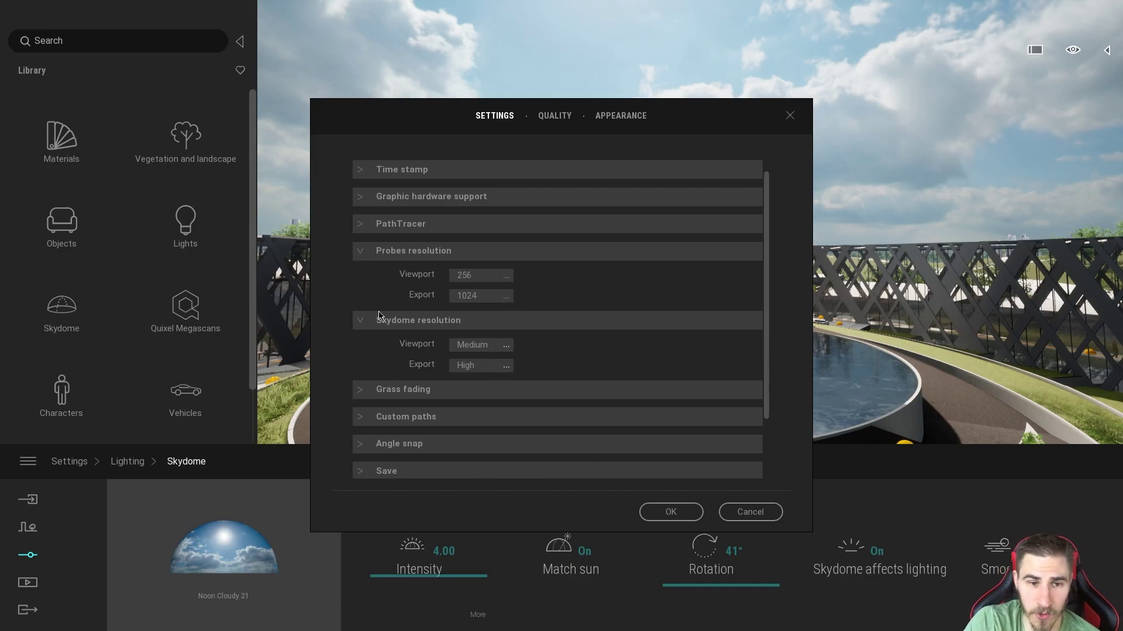
- Close the preferences without applying the changes and collapse the asset library
click(749, 512)
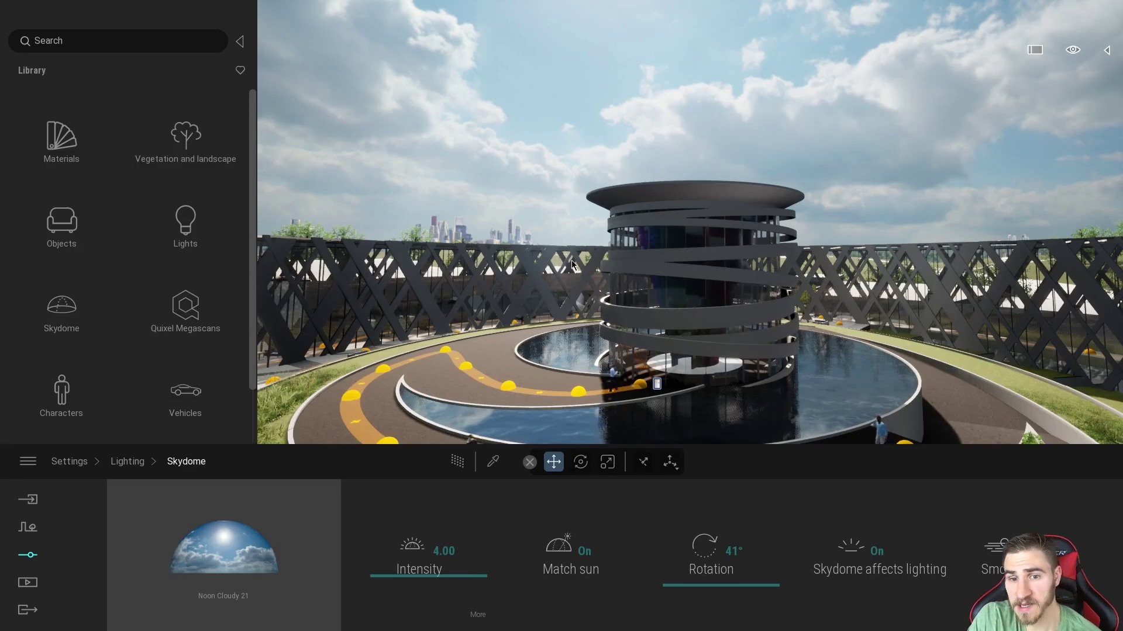
click(240, 41)
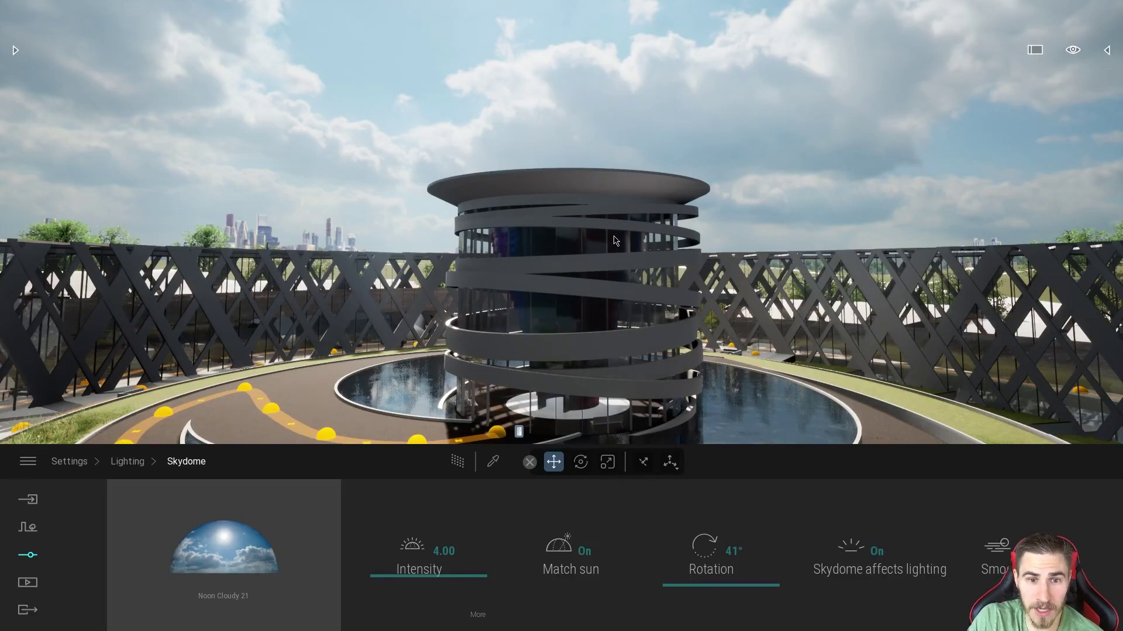
- Turn the skydome off in the lighting settings
right_drag(591, 289, 477, 342)
key(w)
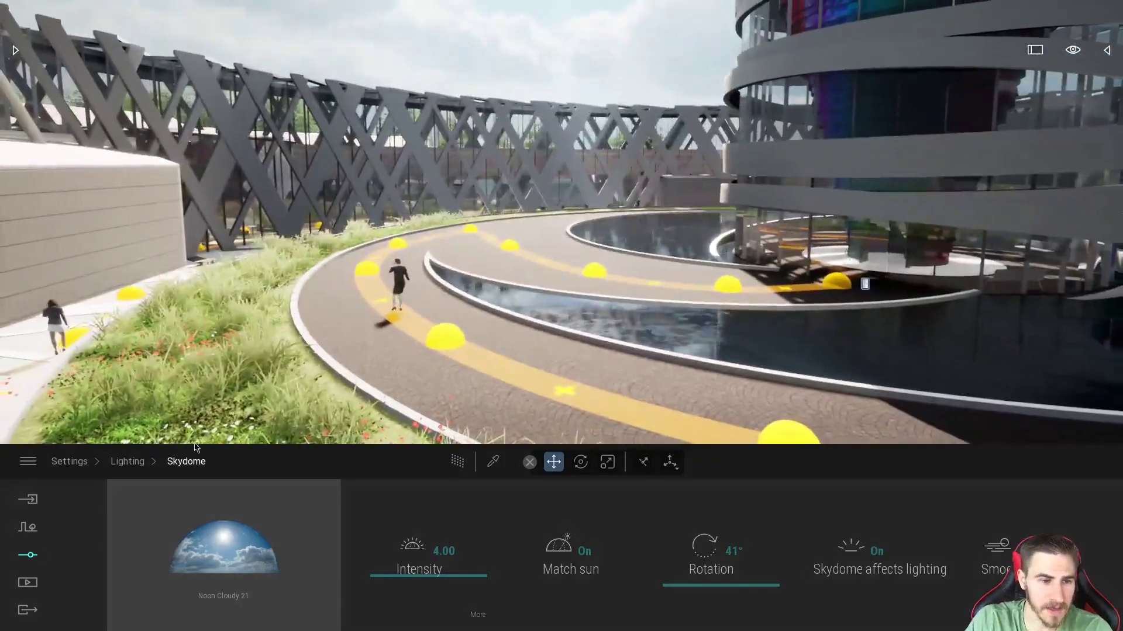
click(127, 462)
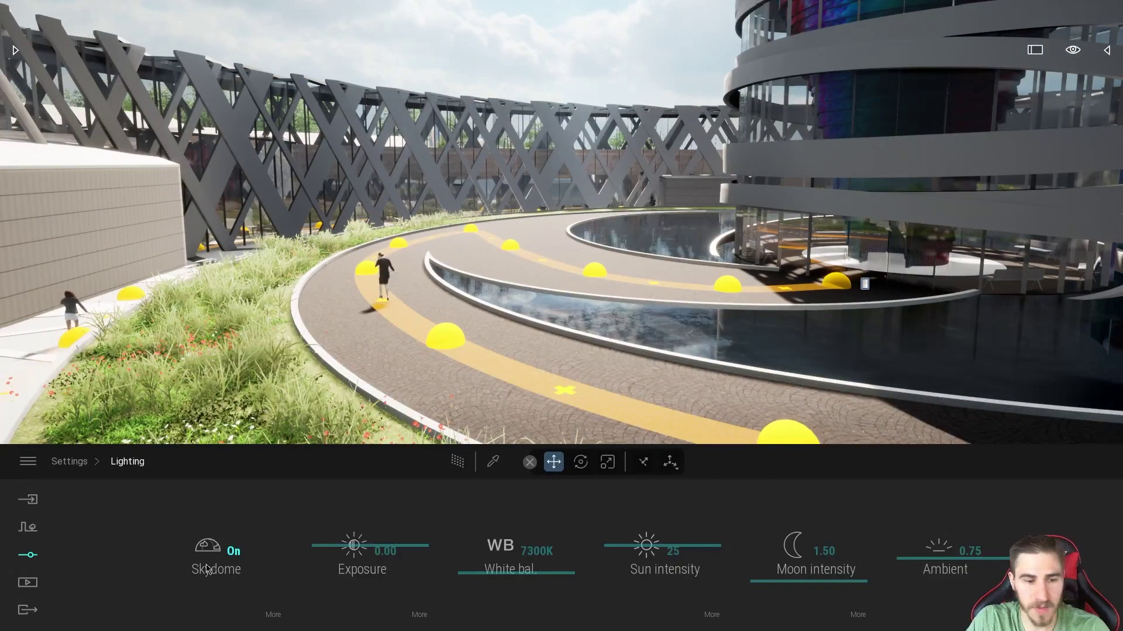
right_drag(240, 392, 293, 318)
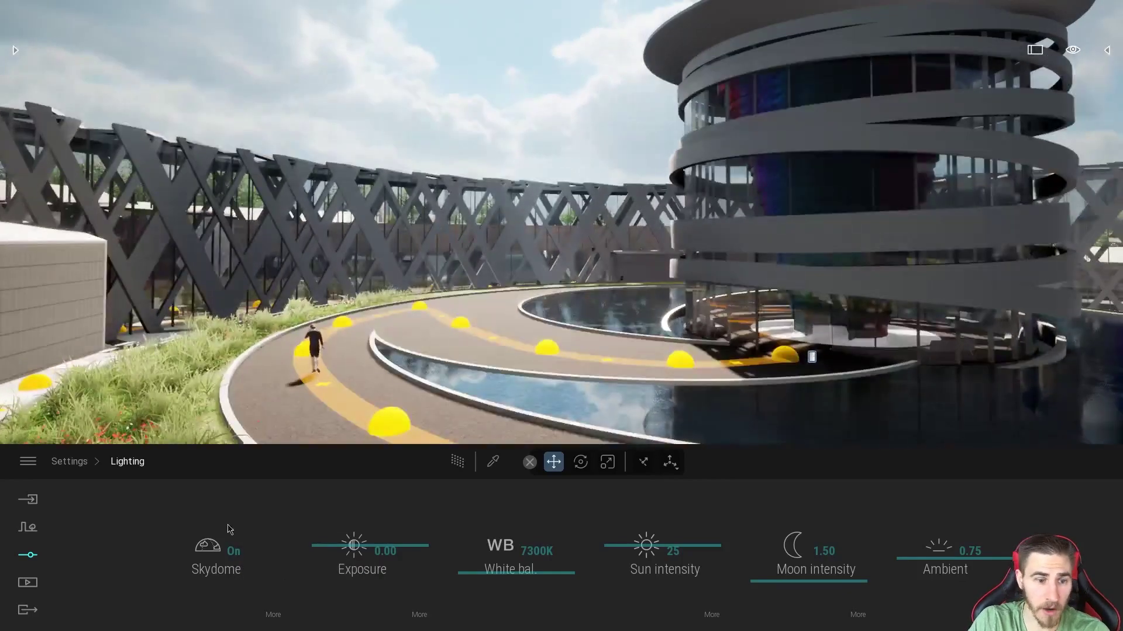
click(221, 568)
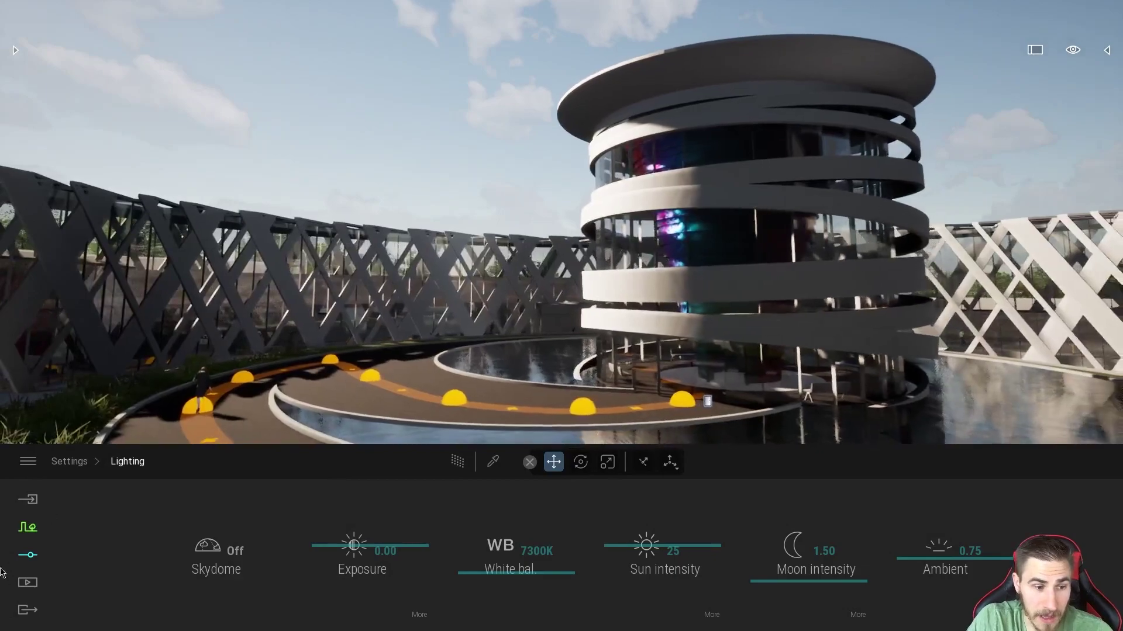
- Open the renderer settings and toggle PathTracer on and back off to preview the building without the skydome
click(27, 527)
click(27, 561)
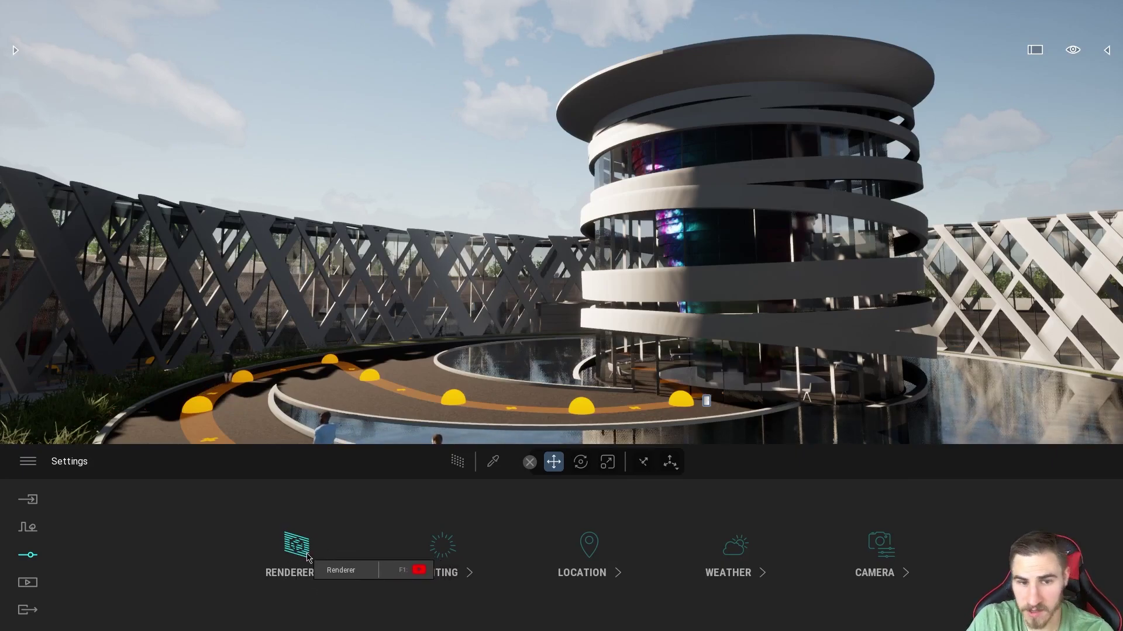
click(321, 562)
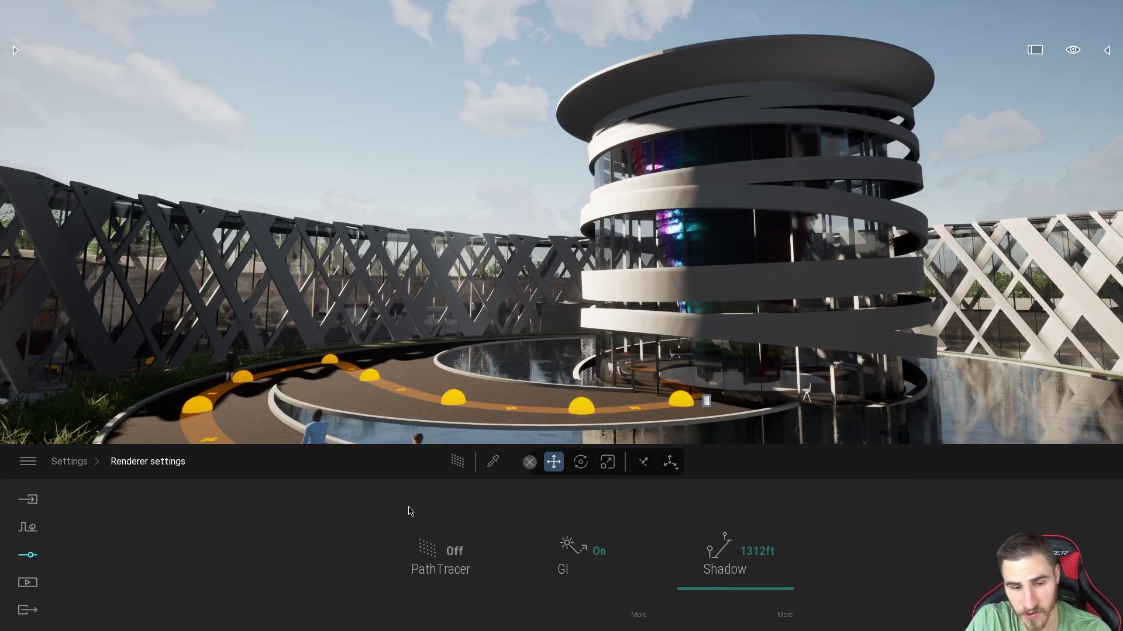
click(458, 462)
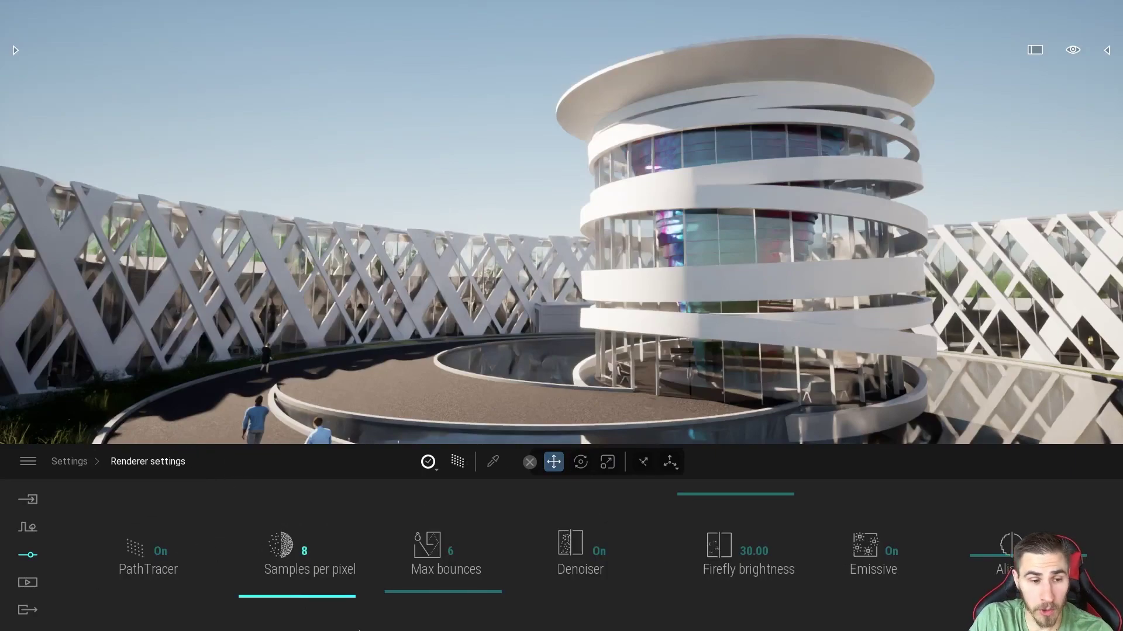
click(134, 553)
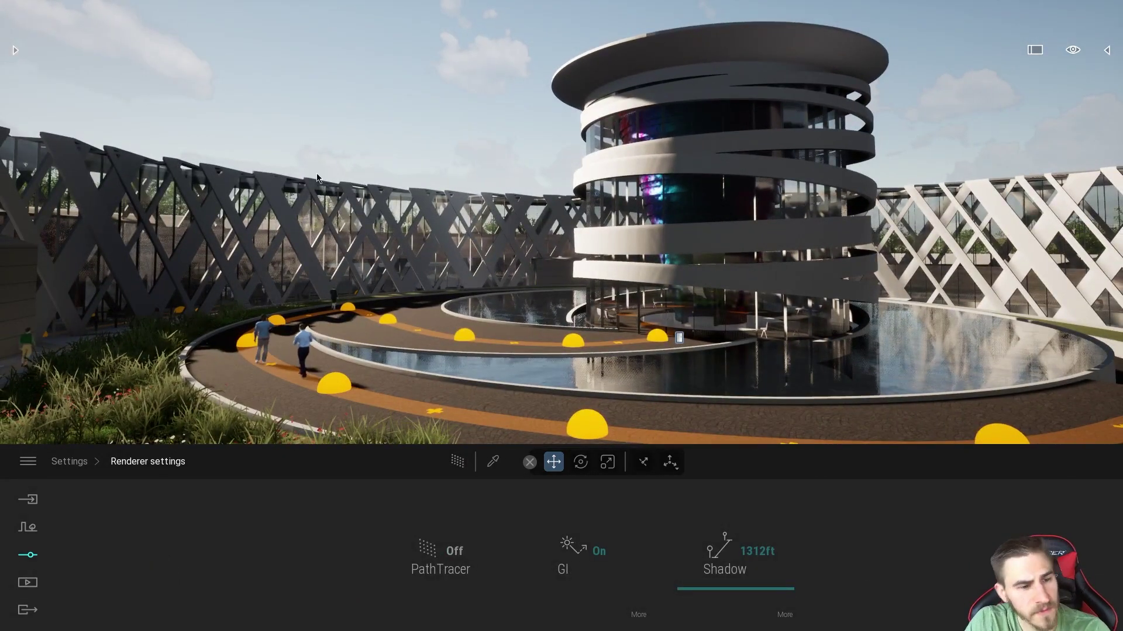
- Start a new import and go through the Geometry, Direct Link and Landscape types to the Point Cloud type
right_drag(561, 234, 580, 249)
key(s)
mouse_move(345, 146)
right_down()
mouse_move(351, 178)
mouse_move(357, 142)
right_up()
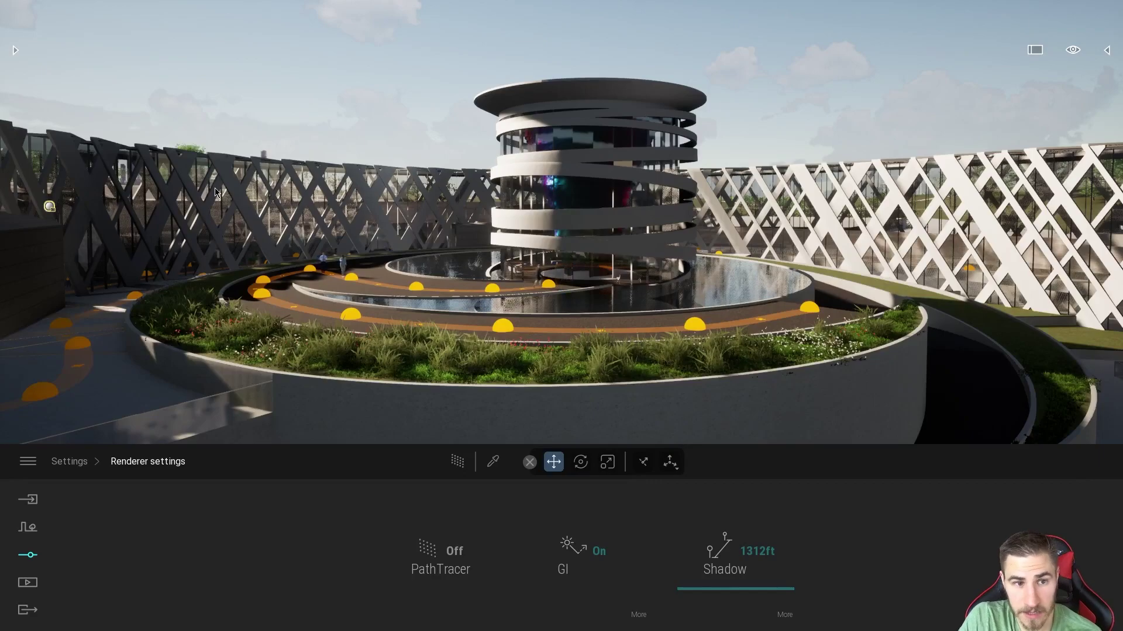
right_drag(500, 276, 532, 319)
key(s)
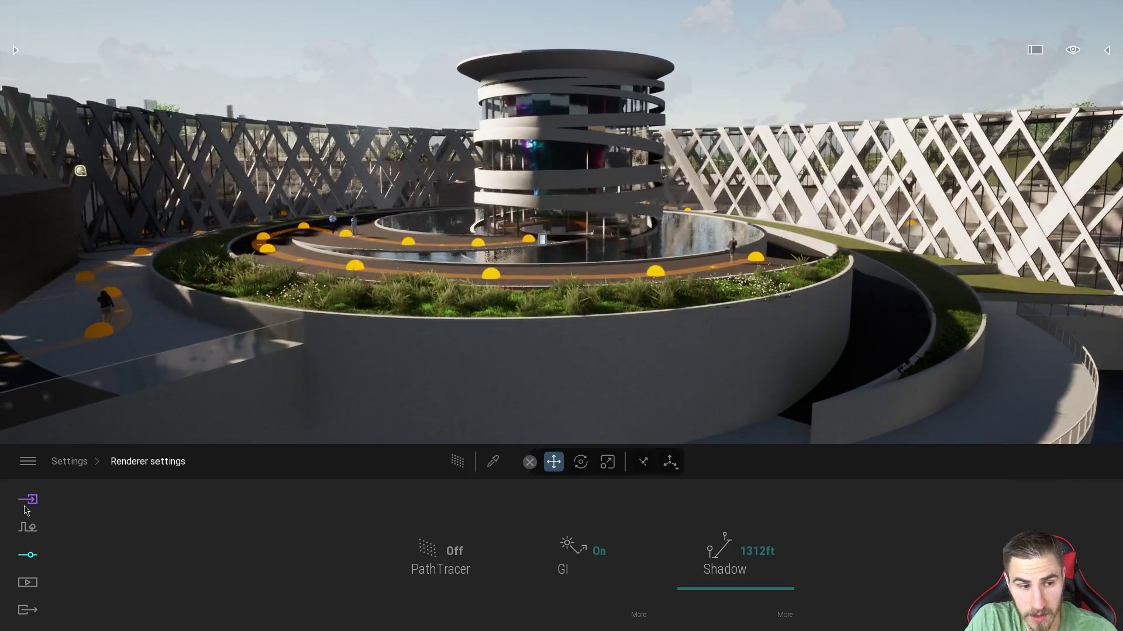
click(27, 502)
click(129, 545)
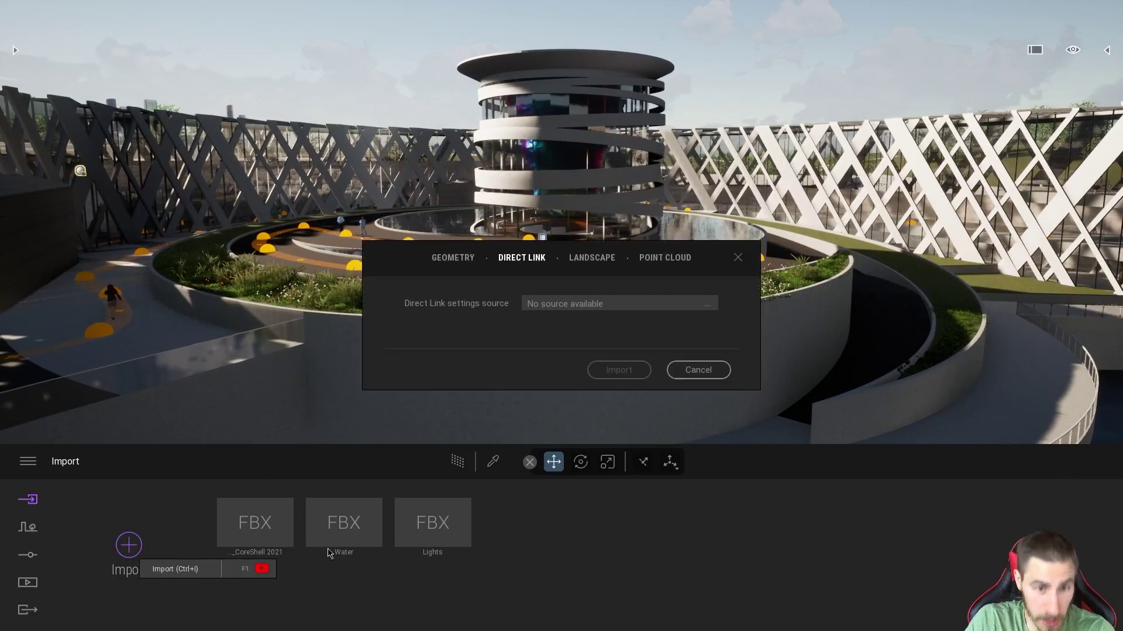
click(455, 259)
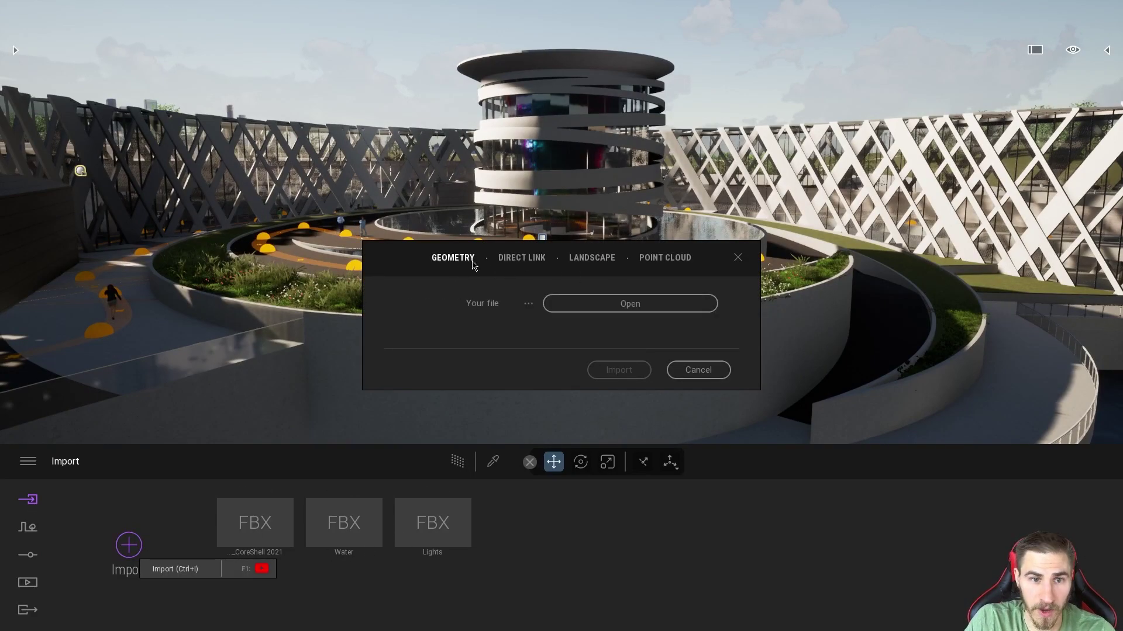
click(522, 262)
click(605, 259)
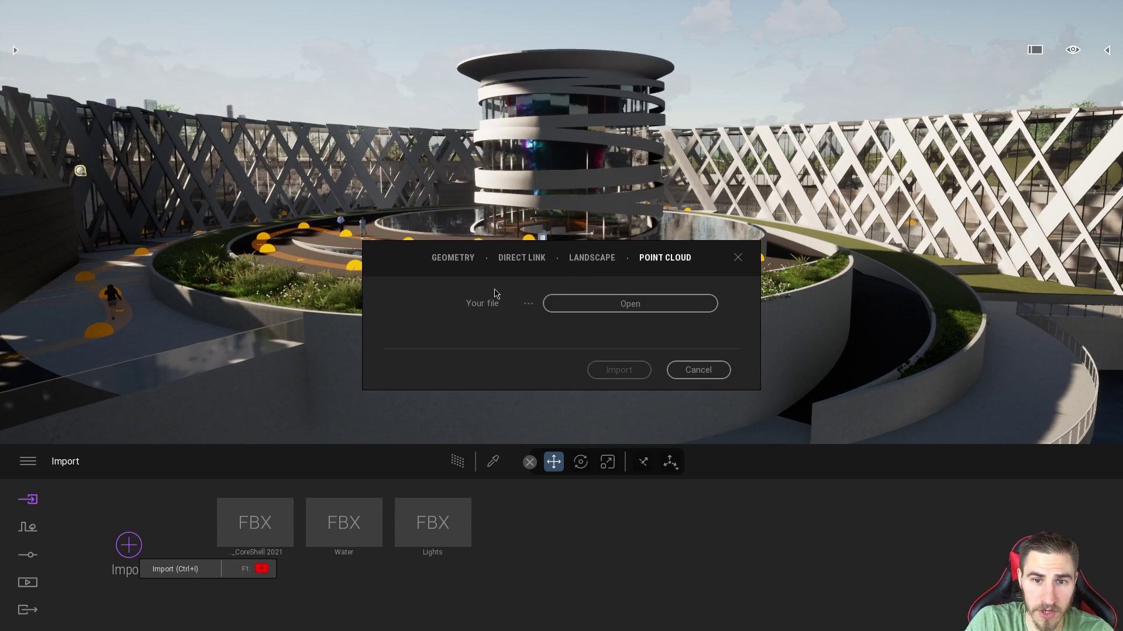
- Choose parking-lot-updated.e57 from the 80_2022.1 folder and import it as a point cloud
click(605, 311)
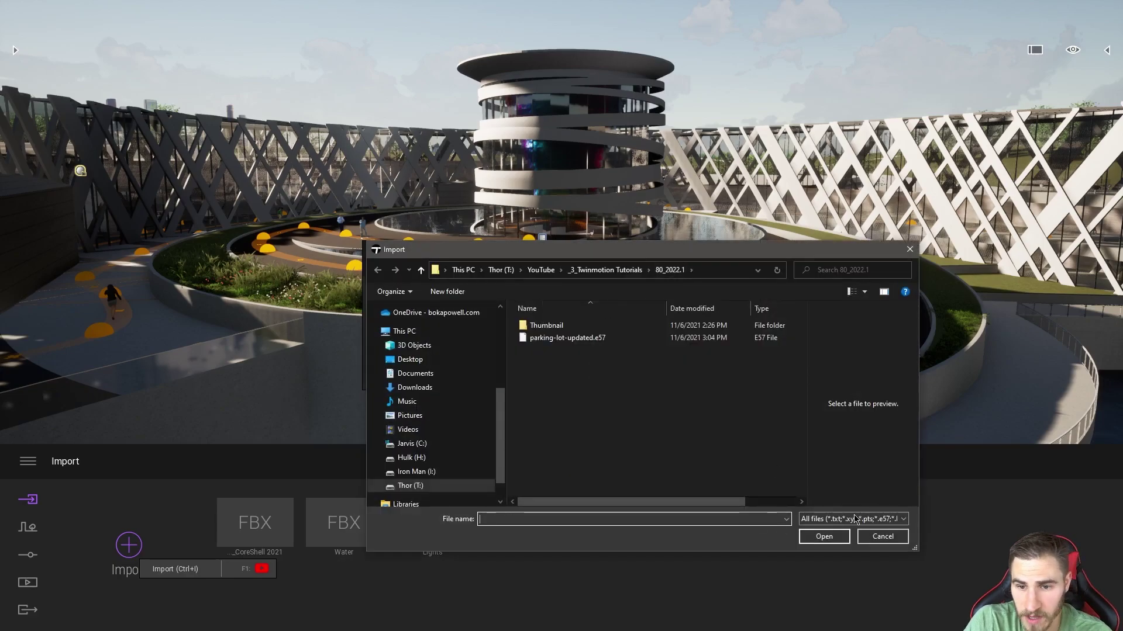
click(547, 339)
click(805, 541)
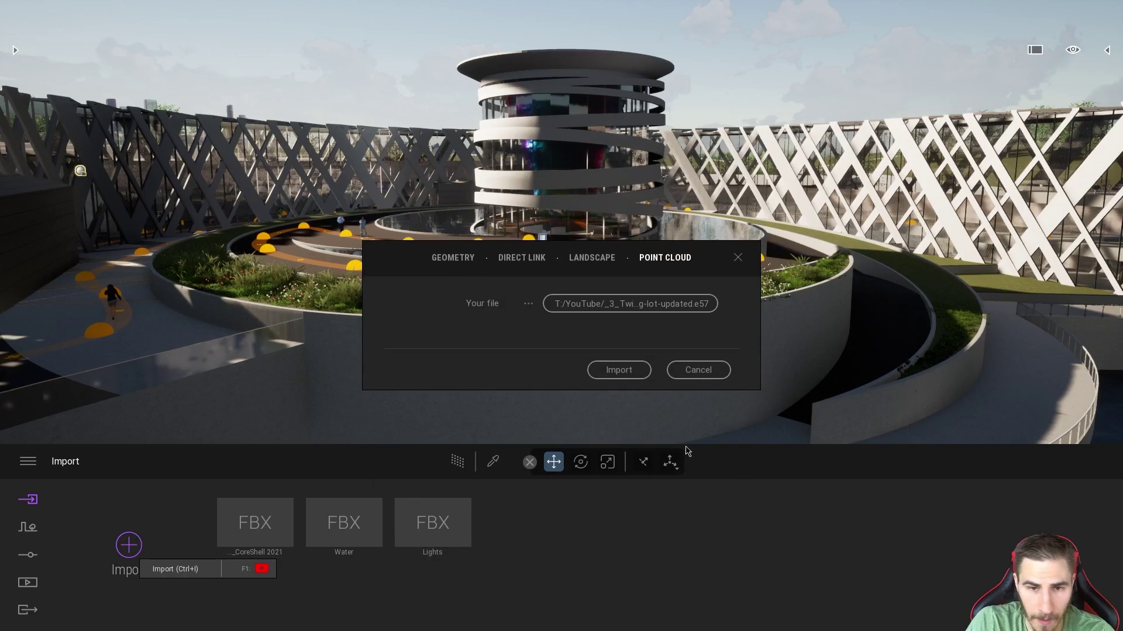
click(612, 379)
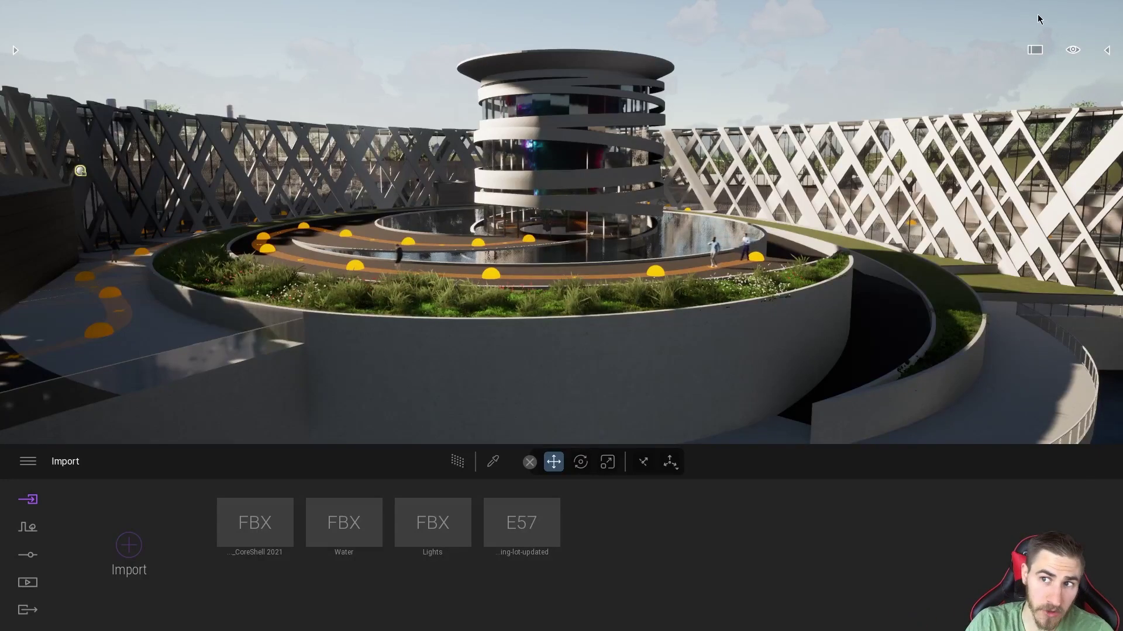
- Select parking-lot-updated in the scene graph and focus the view on it
click(1110, 51)
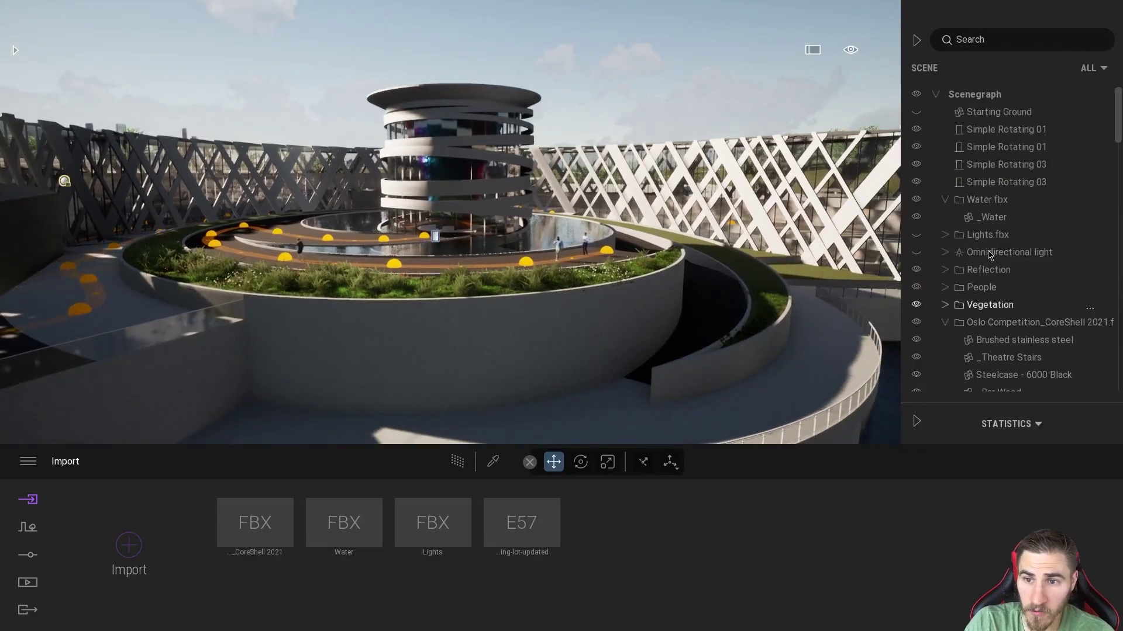
scroll(990, 252, down, 5)
drag(1121, 139, 1119, 365)
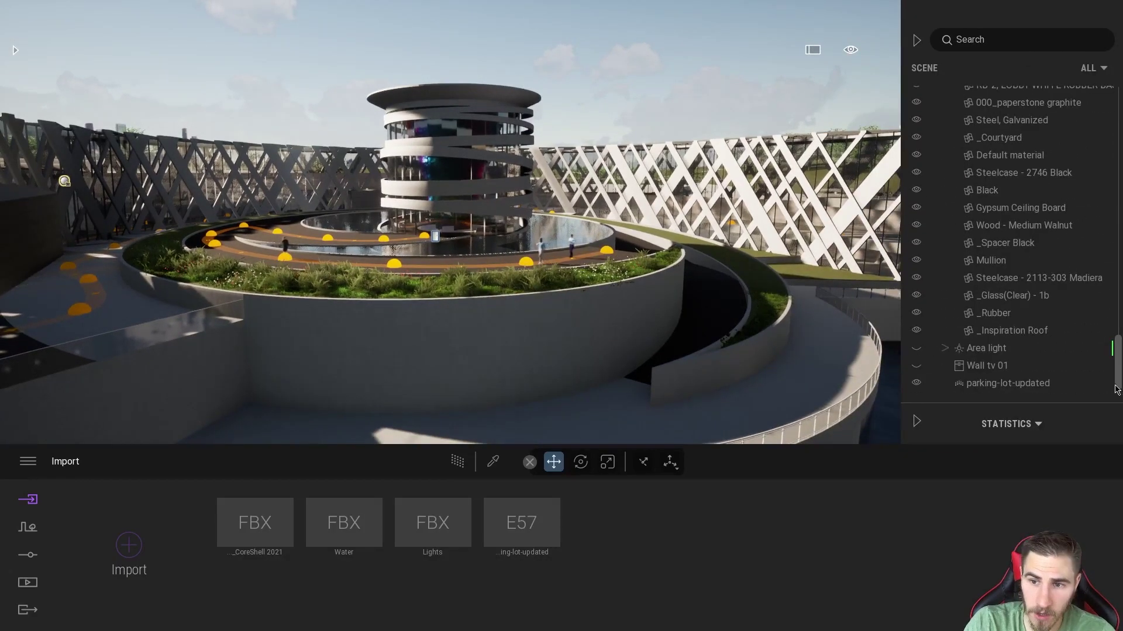
click(992, 383)
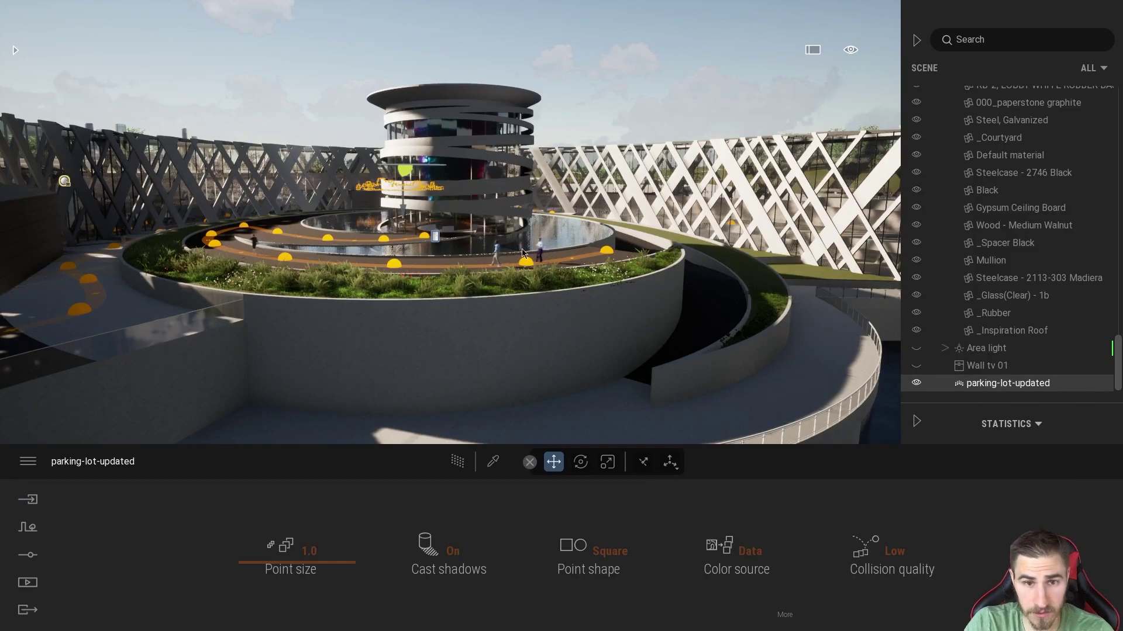
key(f)
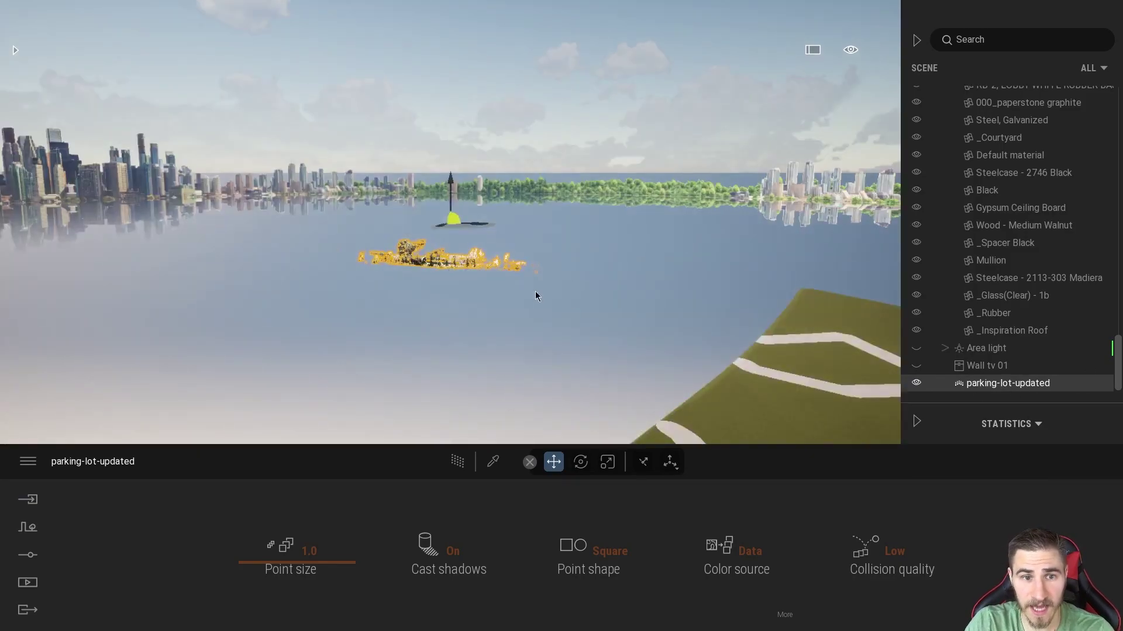
- Fly toward the imported parking lot point cloud and examine its overall extent, trees and buildings
mouse_move(486, 307)
right_down()
mouse_move(463, 294)
mouse_move(454, 325)
mouse_move(486, 313)
right_up()
key(w)
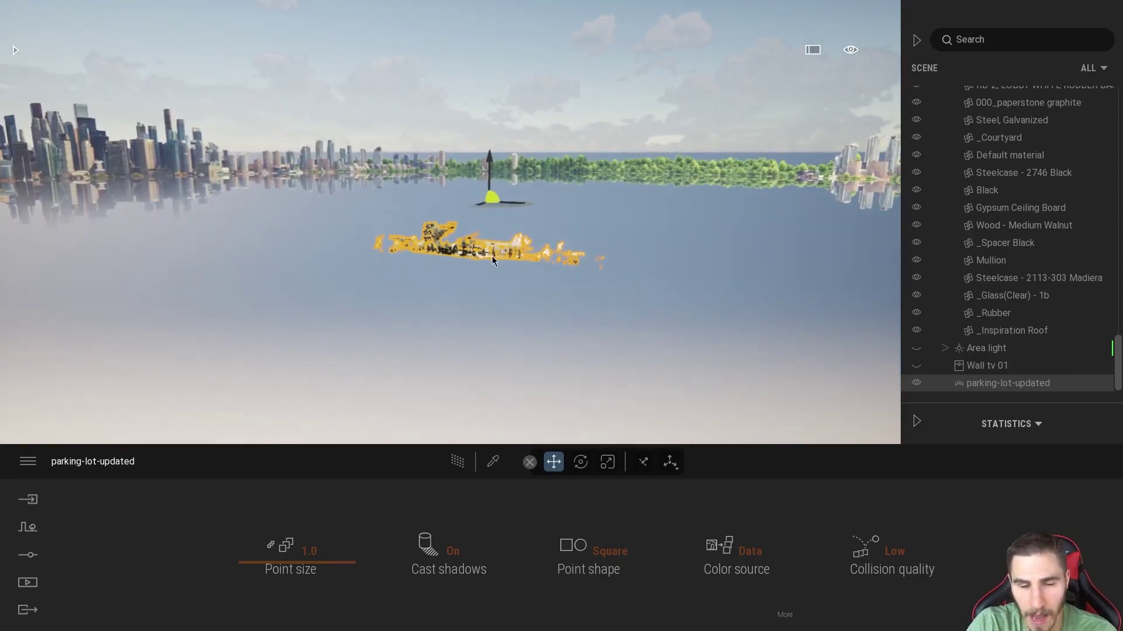
key(w)
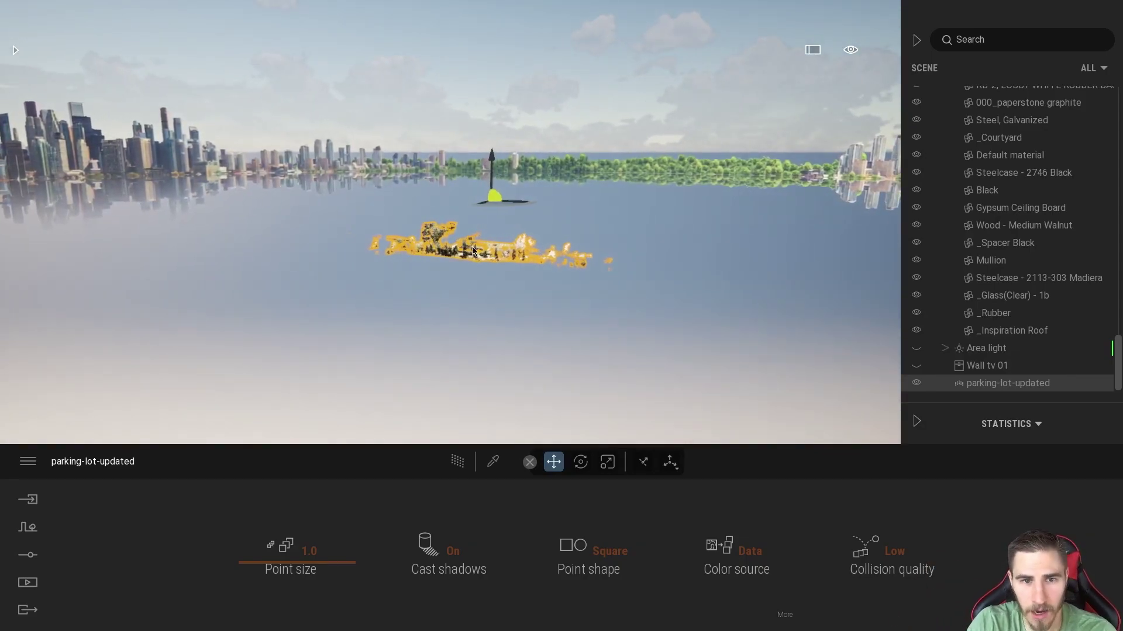
right_drag(279, 190, 310, 192)
key(w)
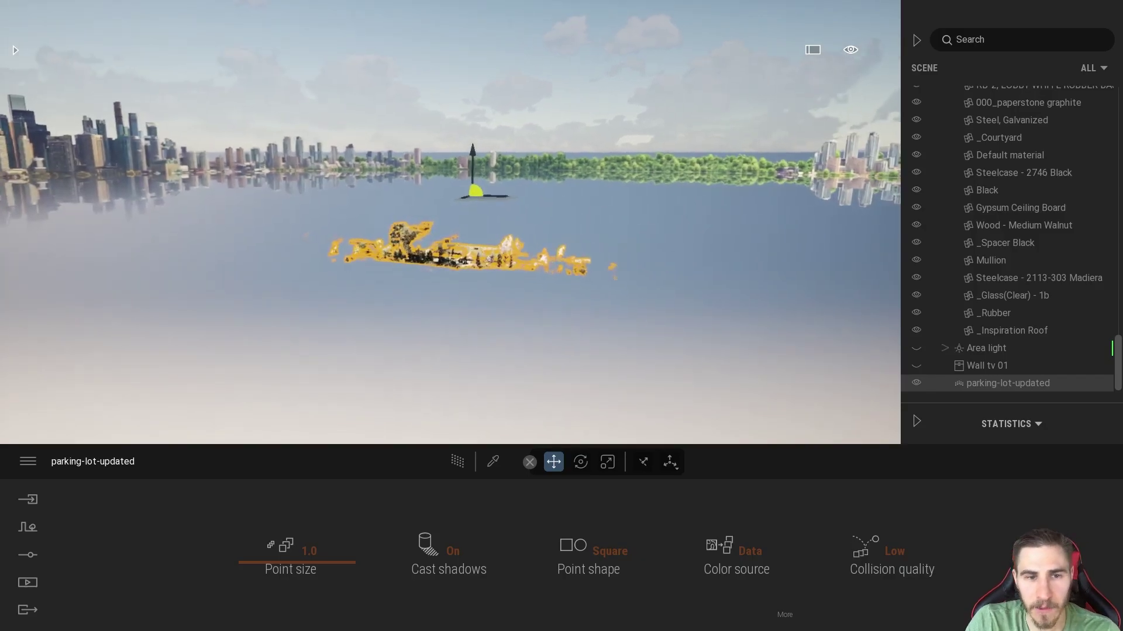
key(w)
right_drag(309, 191, 341, 219)
key(w)
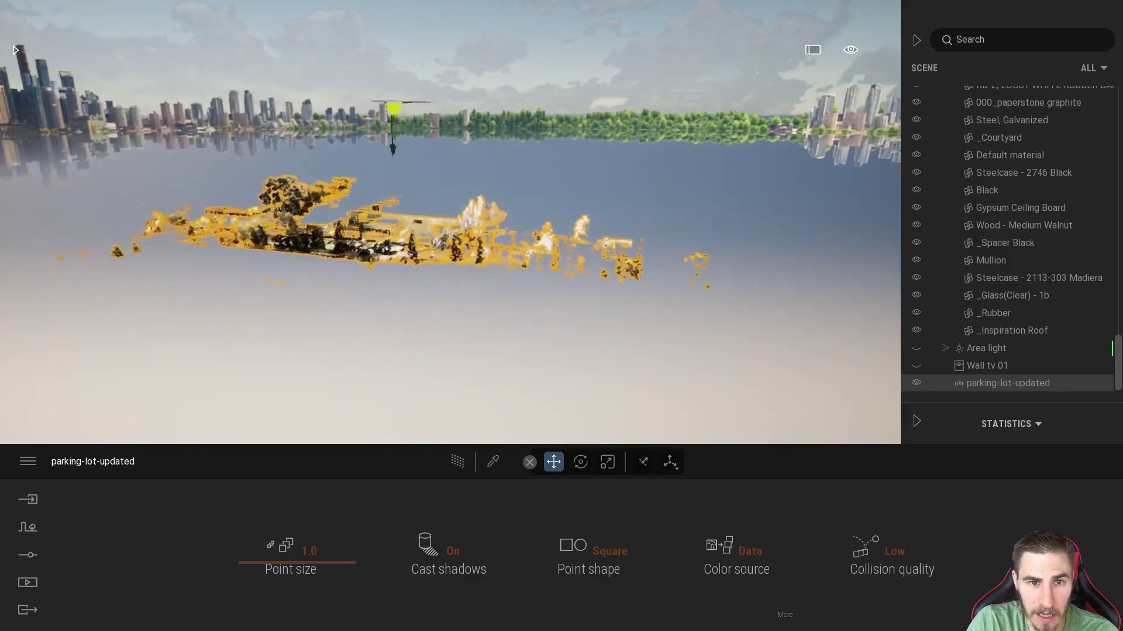
key(w)
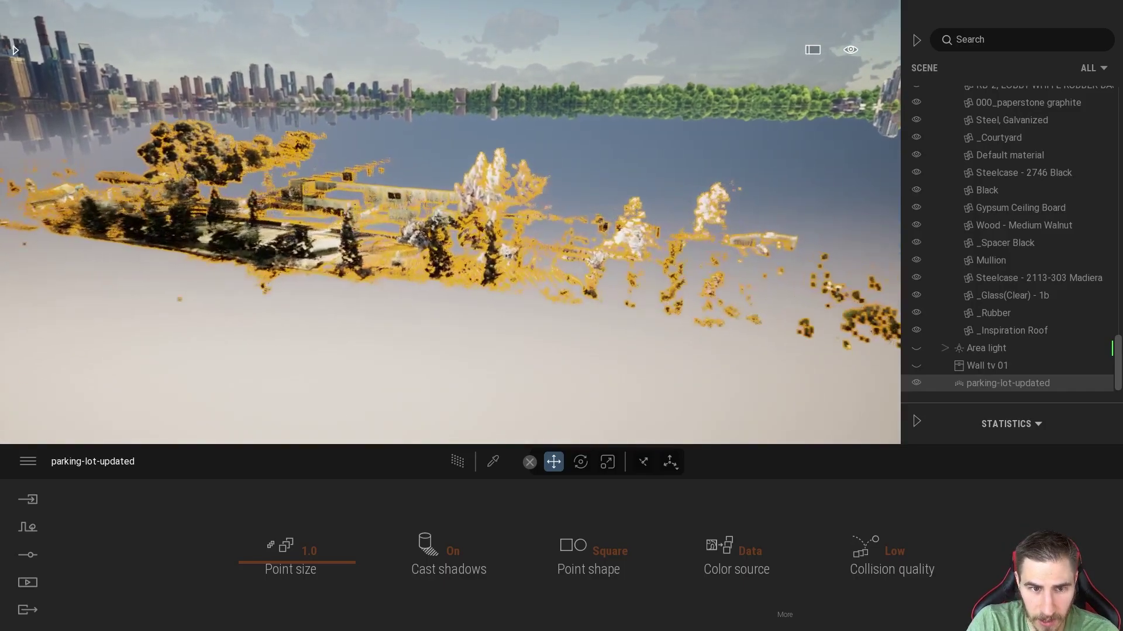
key(w)
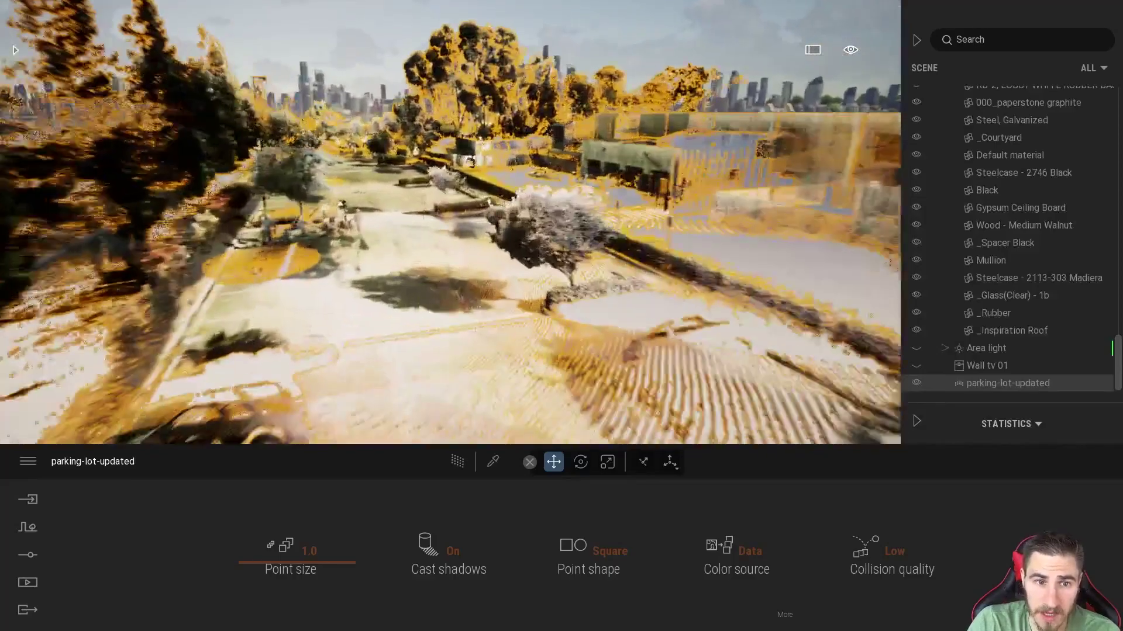
- Examine the scanned pavement, shrubs and standing figure at ground level inside the parking lot
key(w)
right_drag(549, 251, 478, 252)
key(w)
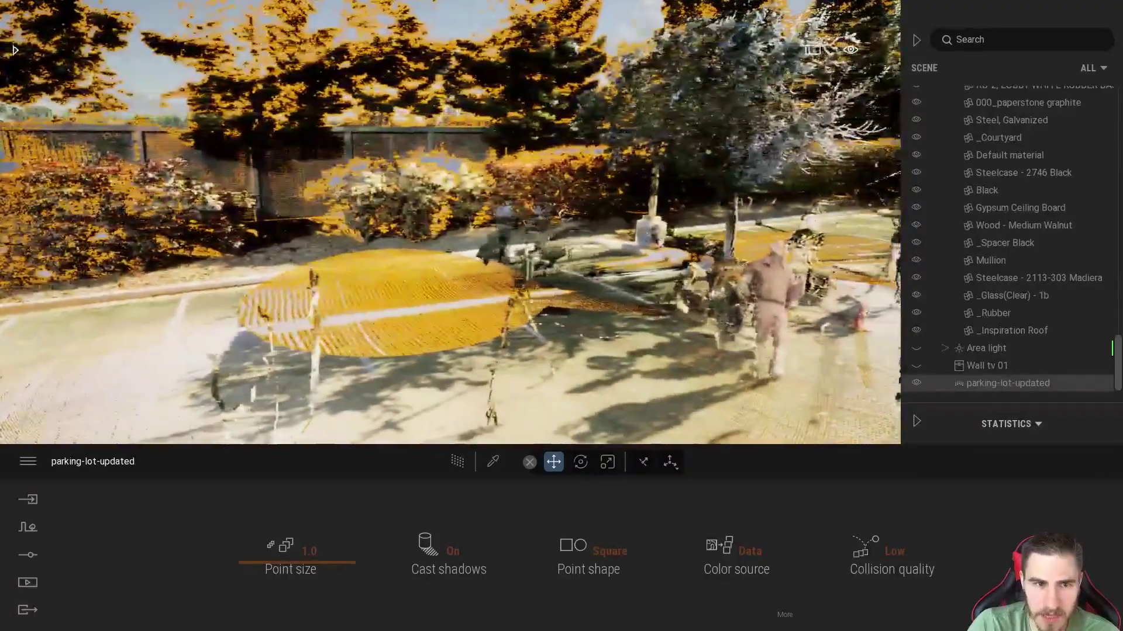
key(w)
right_drag(478, 251, 594, 341)
key(w)
key(s)
- Deselect the point cloud and examine its ground surface, trees and individual points up close
right_drag(451, 336, 538, 335)
click(541, 71)
key(w)
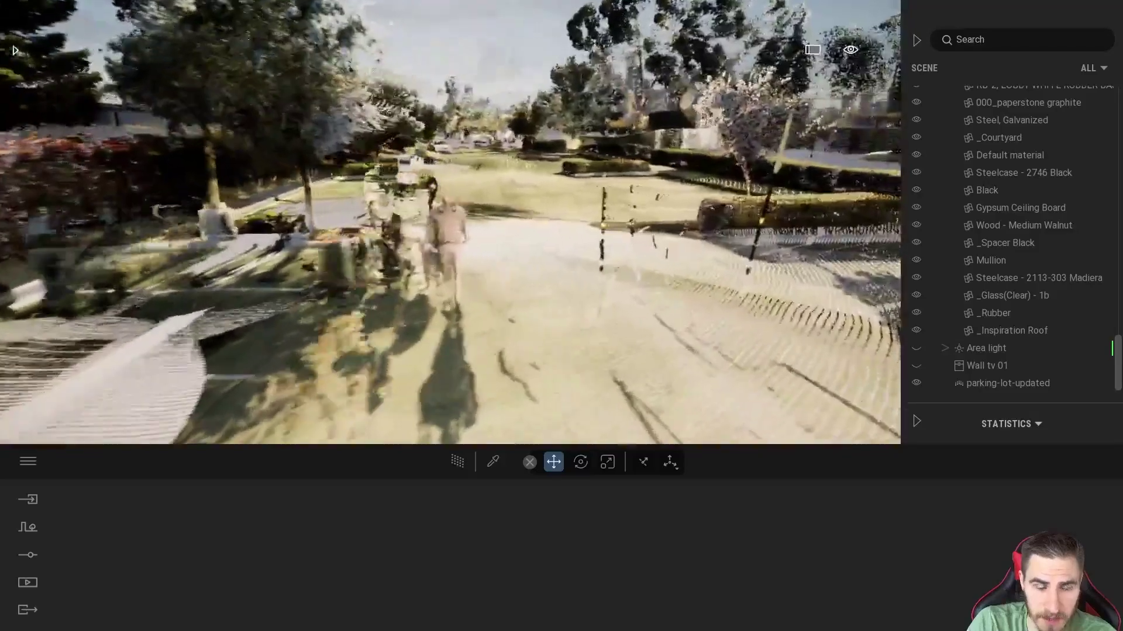
key(w)
right_drag(584, 280, 507, 305)
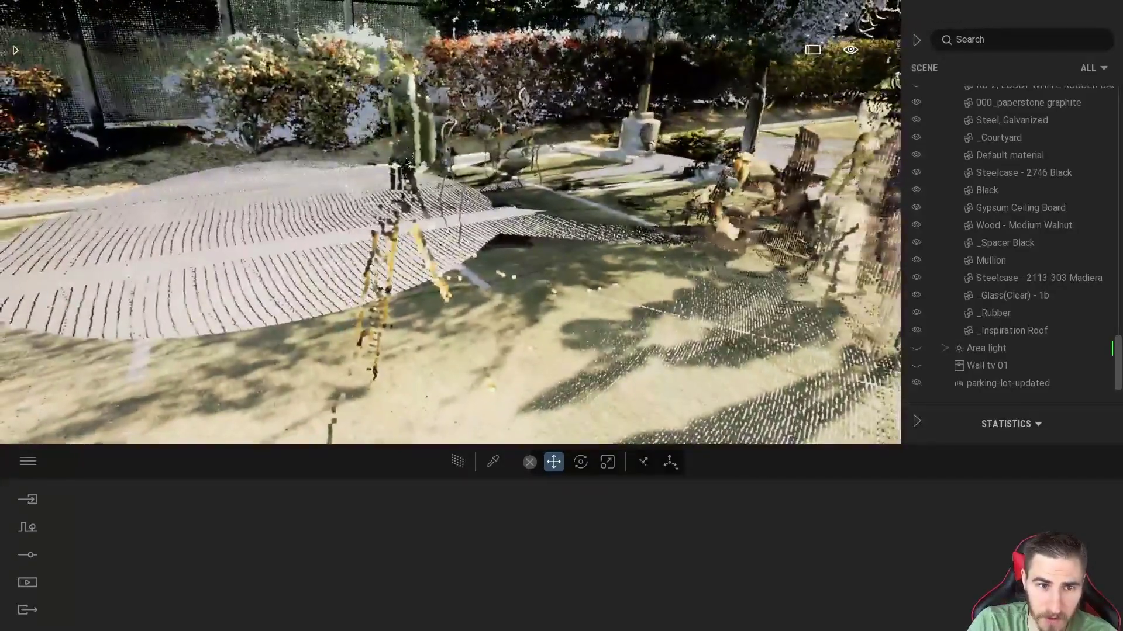
right_drag(604, 278, 426, 251)
key(w)
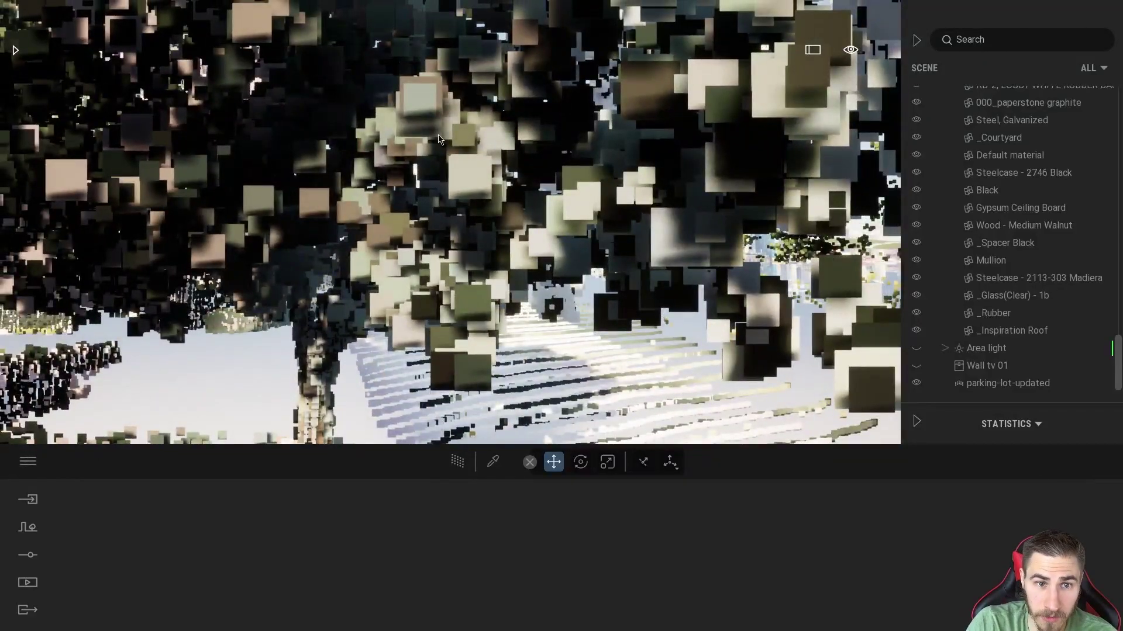
- Select the point cloud to view its properties, and deselect it for an unobstructed look at the parking lot
click(480, 186)
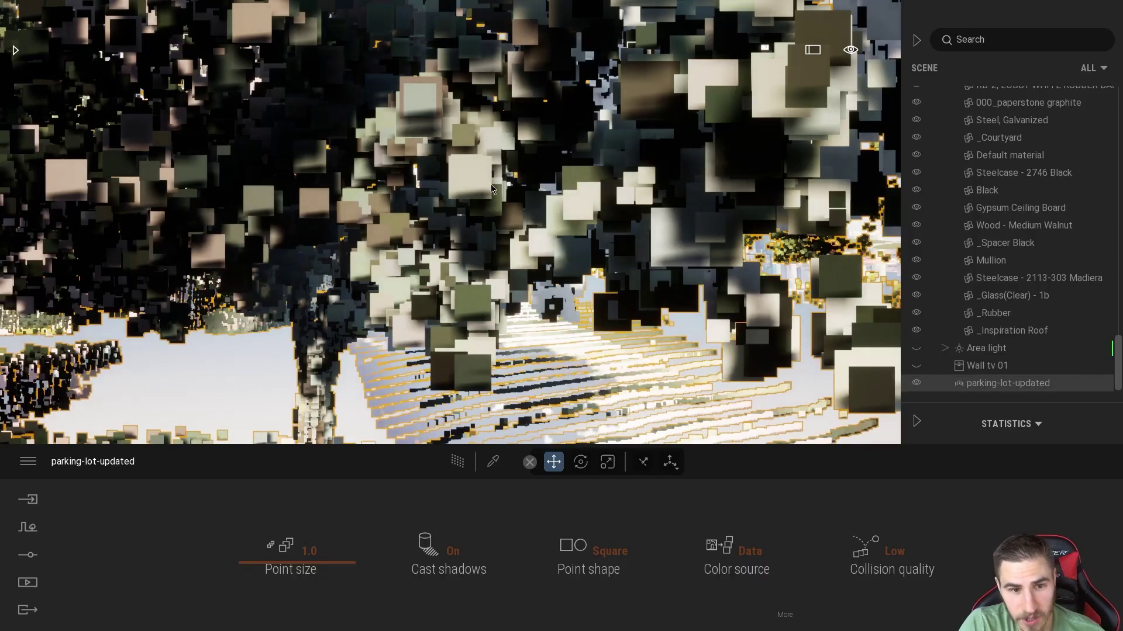
mouse_move(425, 381)
right_down()
mouse_move(462, 316)
mouse_move(513, 165)
mouse_move(603, 138)
mouse_move(491, 146)
right_up()
key(w)
click(320, 67)
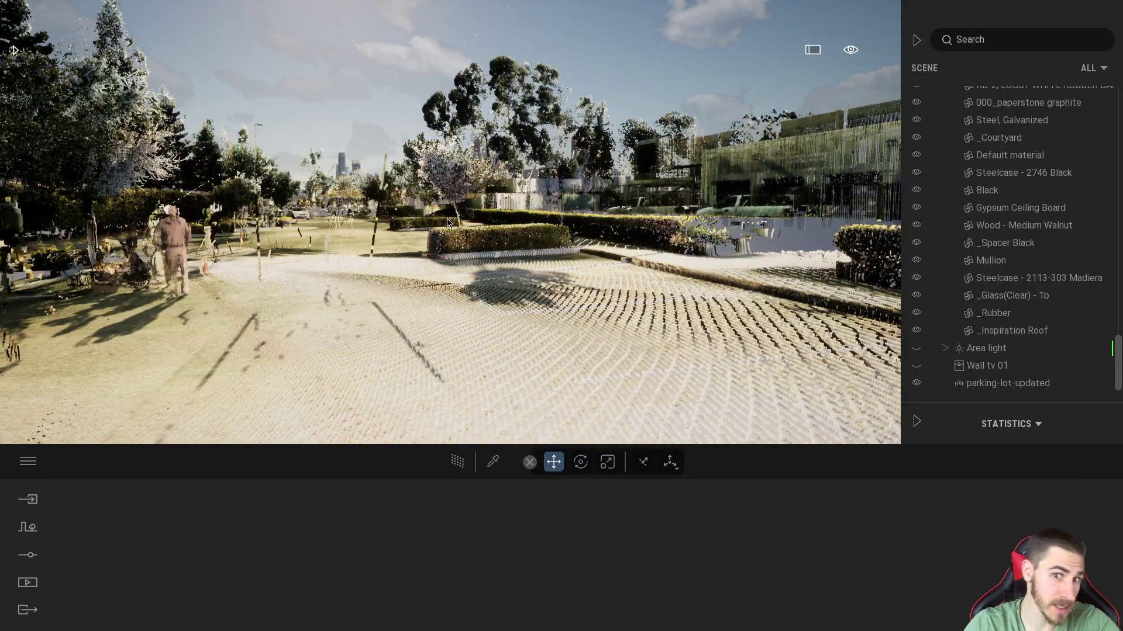
- Select the parking-lot-updated point cloud near the hedge and set its point size to 3.0
key(w)
mouse_move(473, 247)
right_down()
mouse_move(462, 251)
mouse_move(469, 265)
right_up()
click(469, 265)
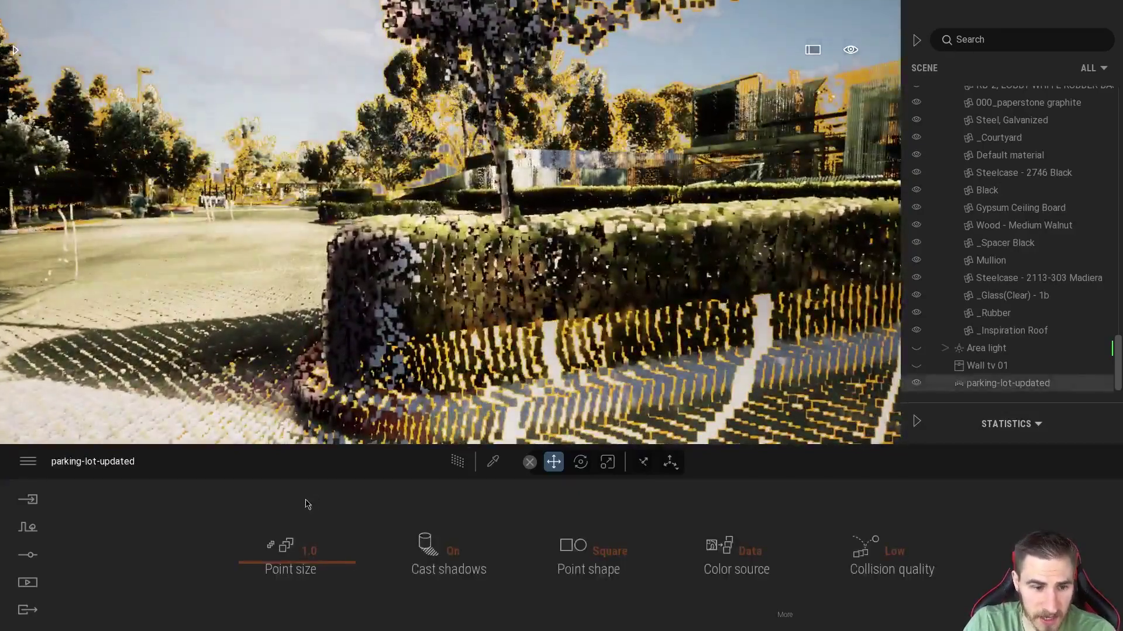
drag(310, 566, 327, 470)
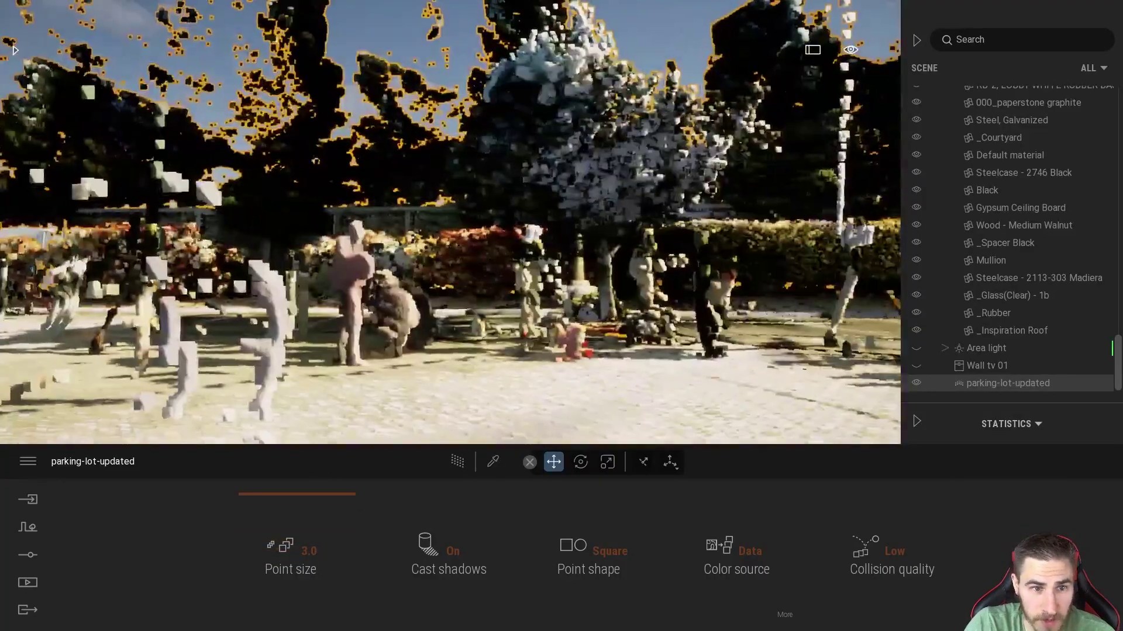
- Set the point cloud's point shape to Circle and examine the rounded points on the pavement and trees
right_drag(554, 298, 357, 298)
key(w)
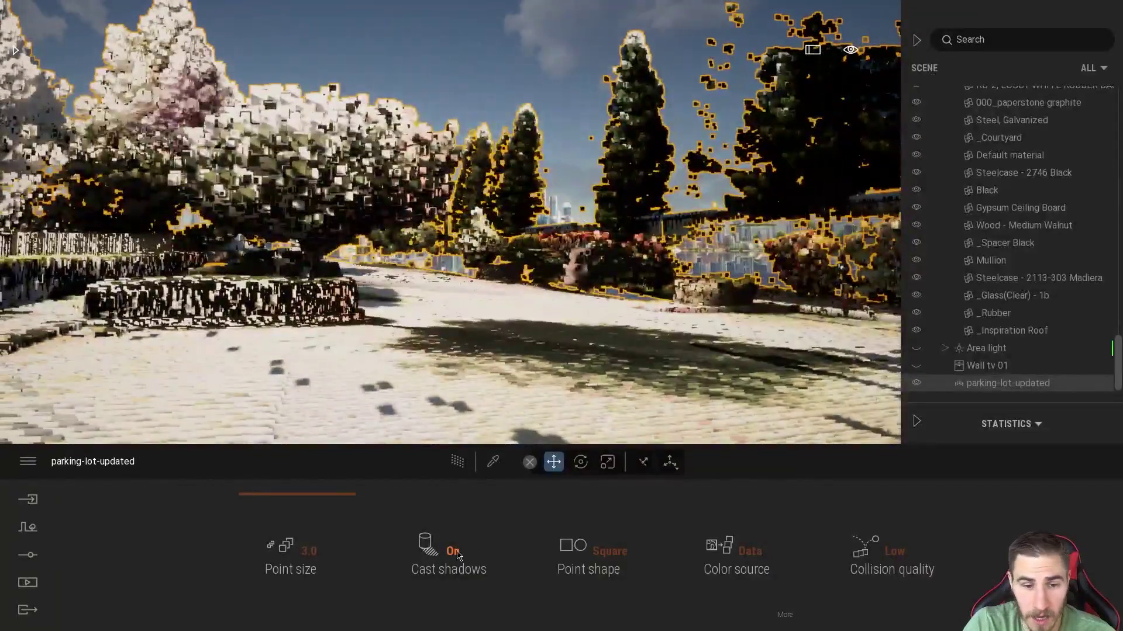
click(617, 553)
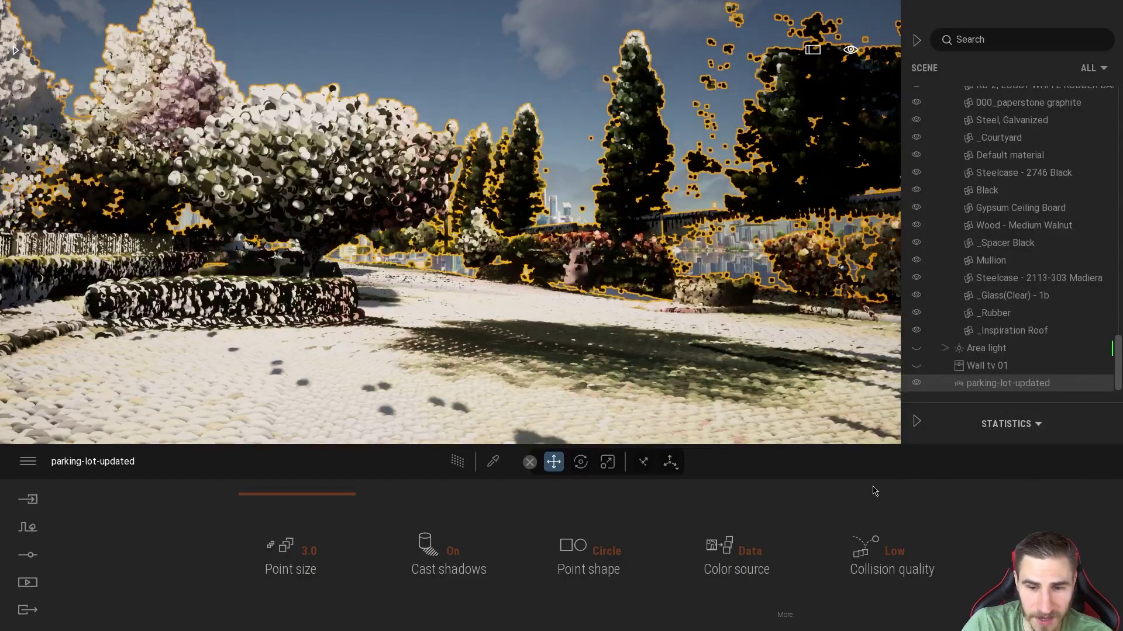
key(s)
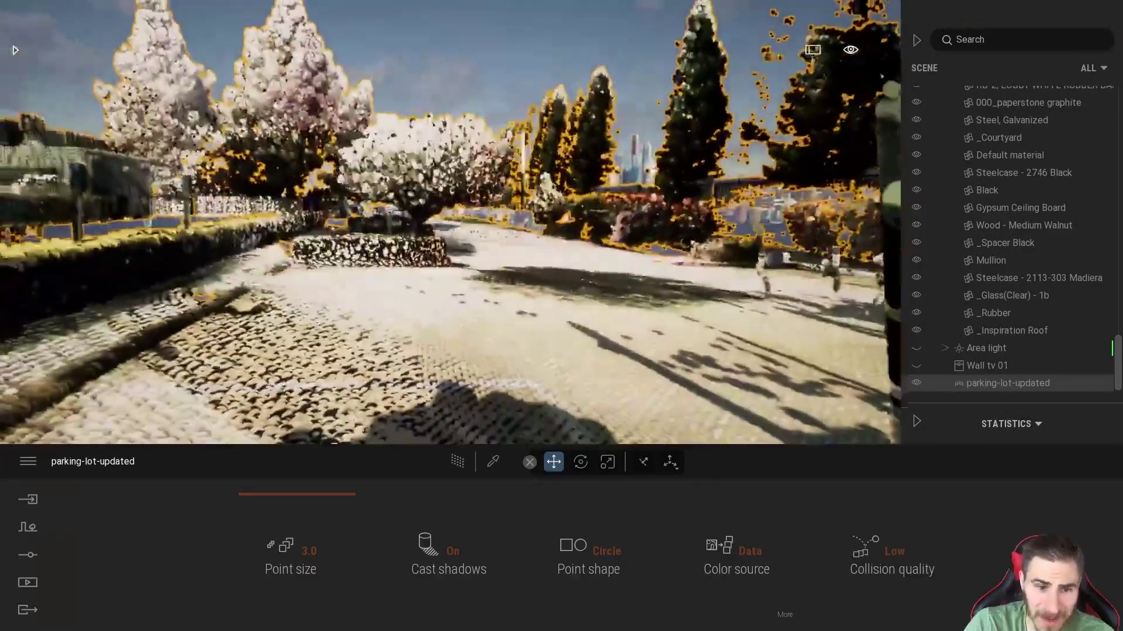
key(w)
right_drag(754, 65, 842, 39)
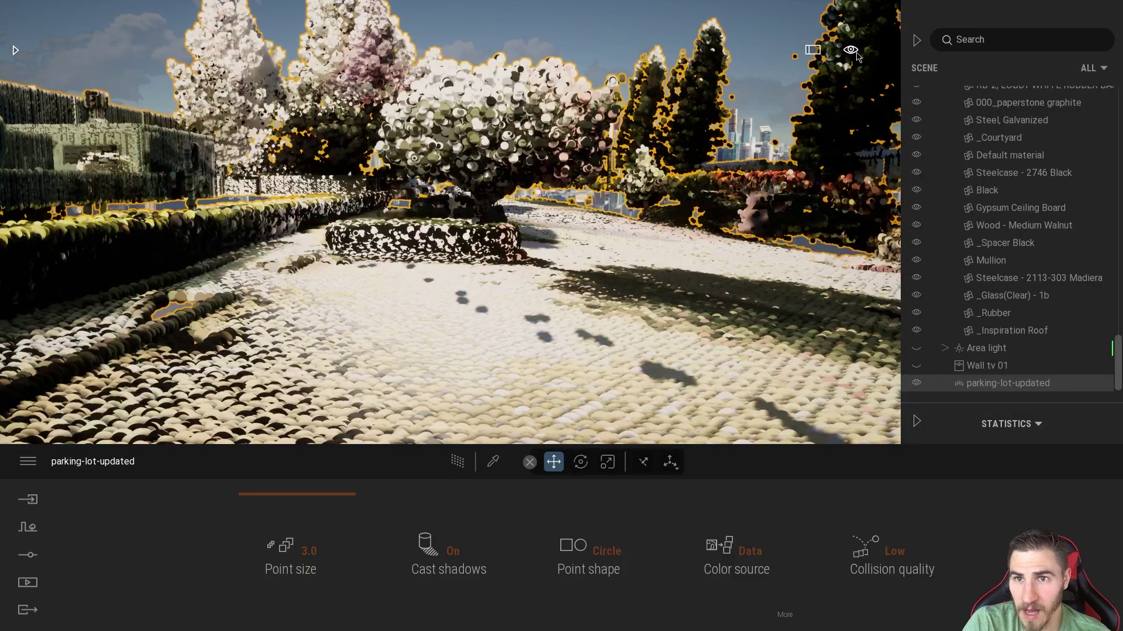
- Switch the navigation to Pedestrian mode and look around the parking lot from ground level
click(851, 50)
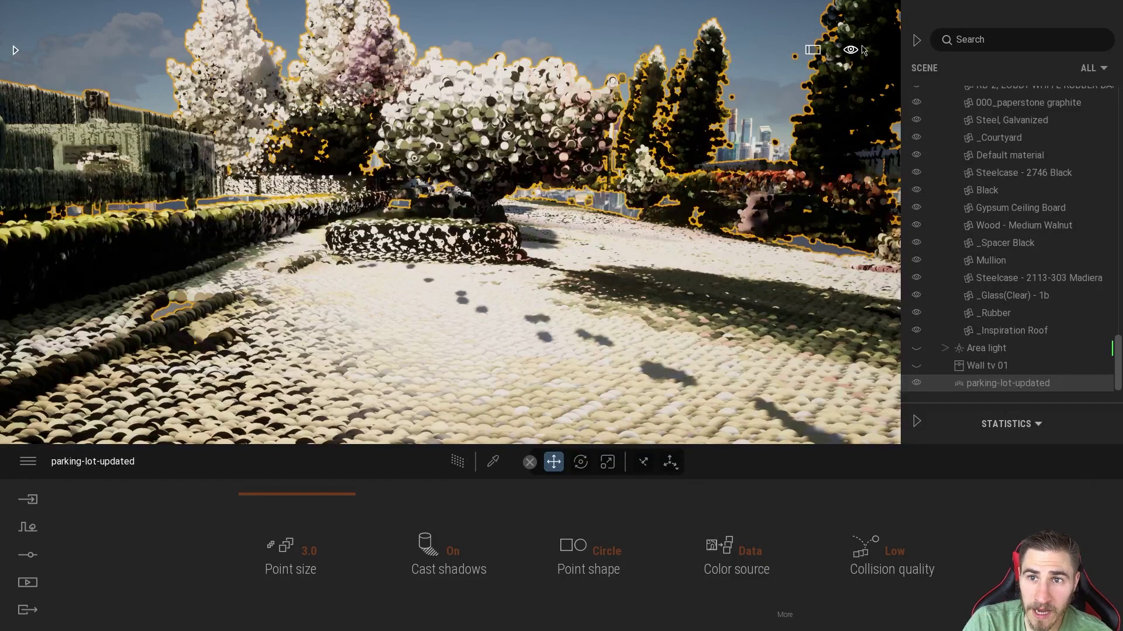
mouse_move(858, 54)
mouse_move(853, 182)
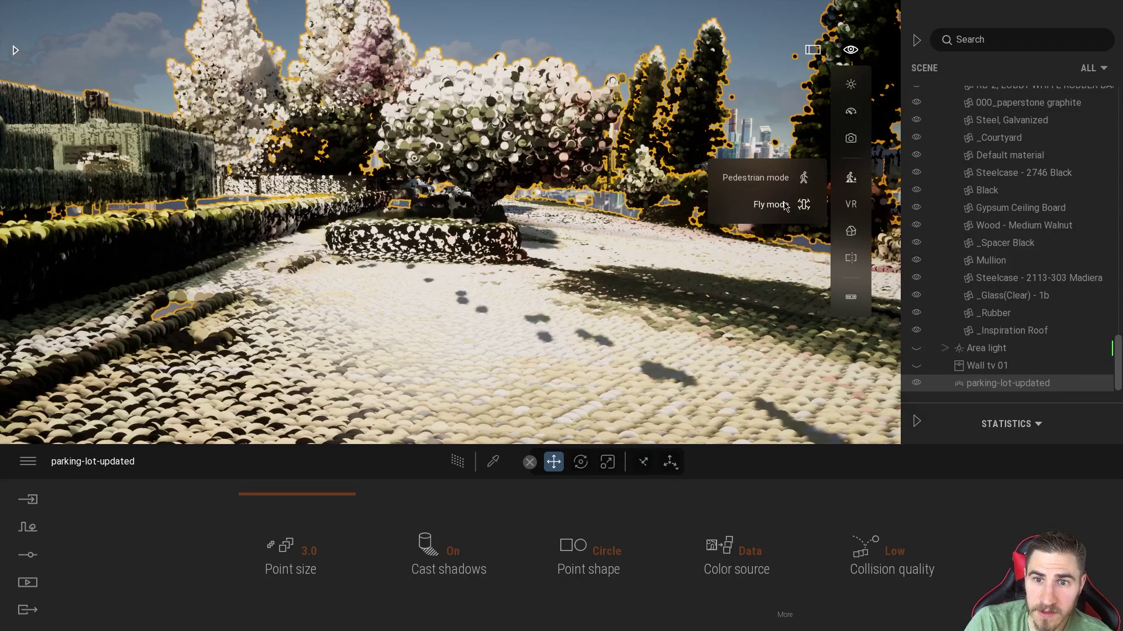
click(763, 177)
key(w)
right_drag(725, 318, 842, 317)
right_drag(416, 303, 514, 304)
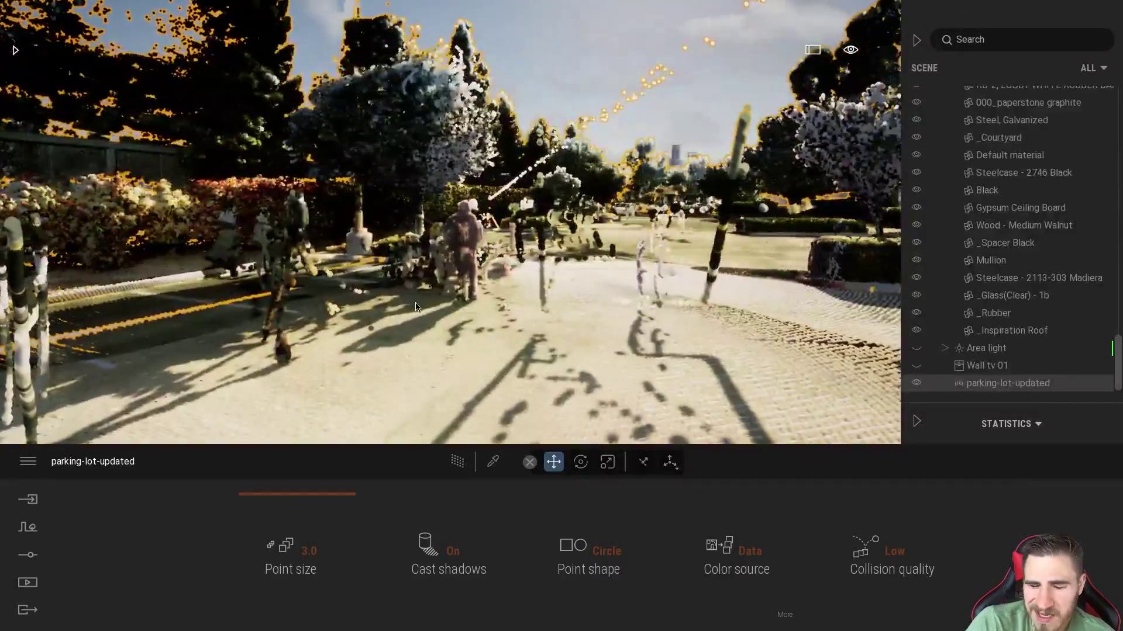
- Walk along the parking lot's driveway and examine the scanned pavement, hedges, car, trees and figures
right_drag(444, 294, 894, 276)
key(w)
key(w)
key(w)
key(w)
key(w)
key(w)
key(w)
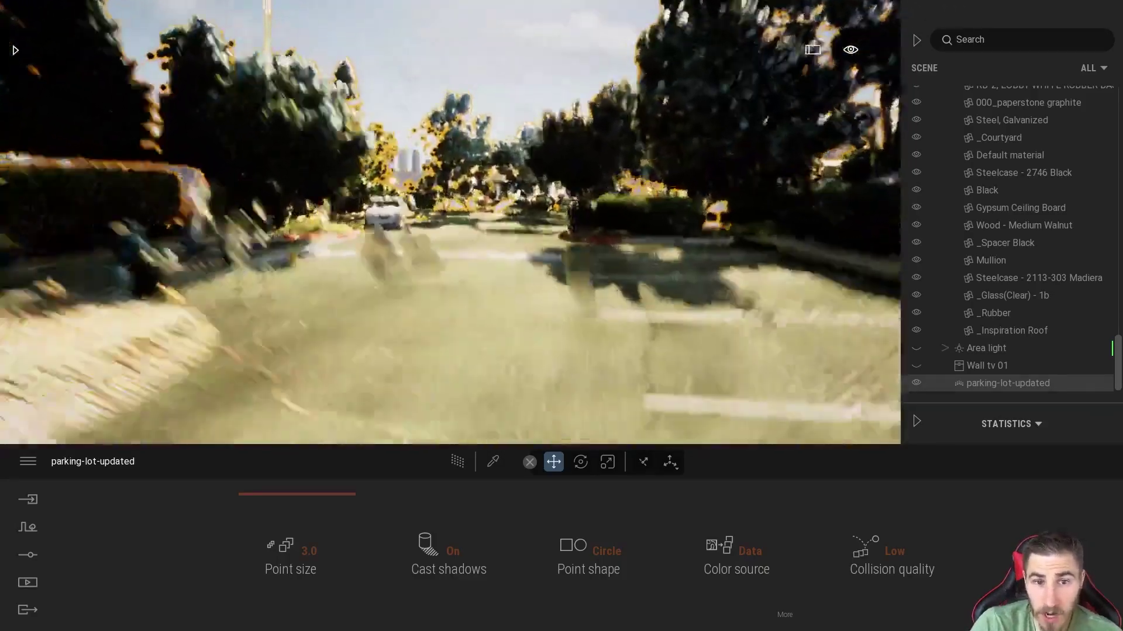
right_drag(513, 272, 426, 269)
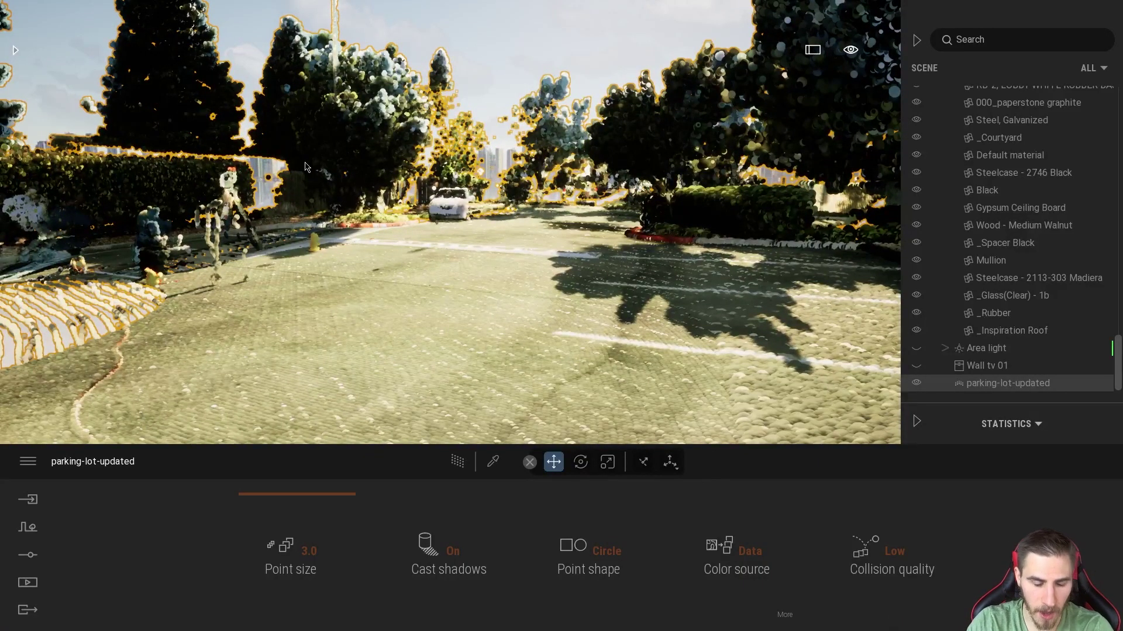
right_drag(419, 253, 251, 259)
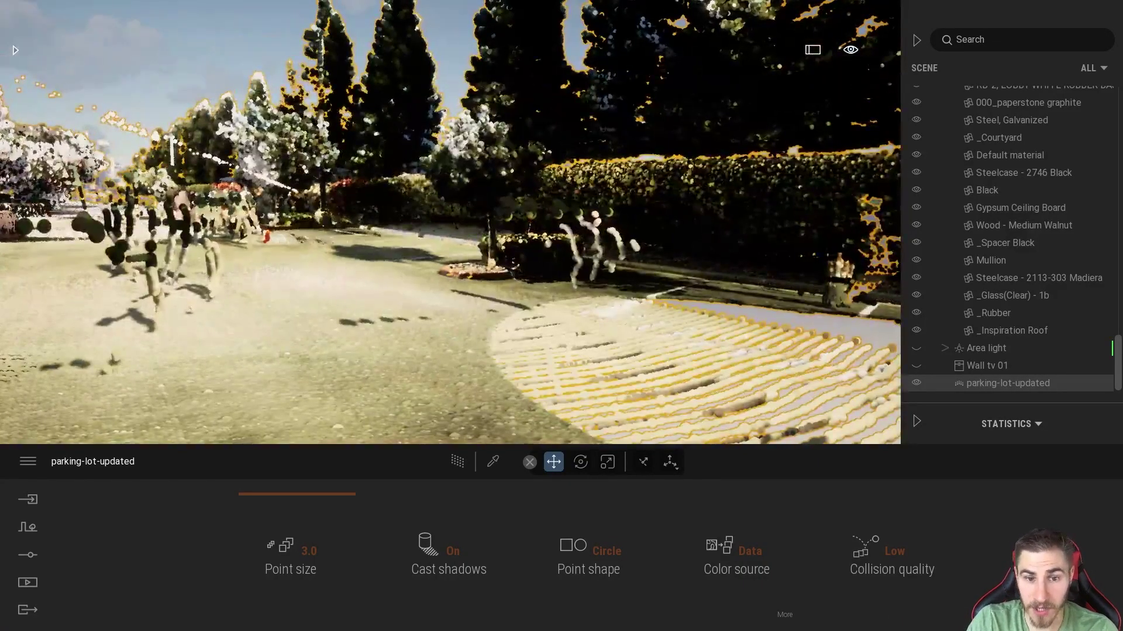
key(w)
right_drag(534, 275, 517, 280)
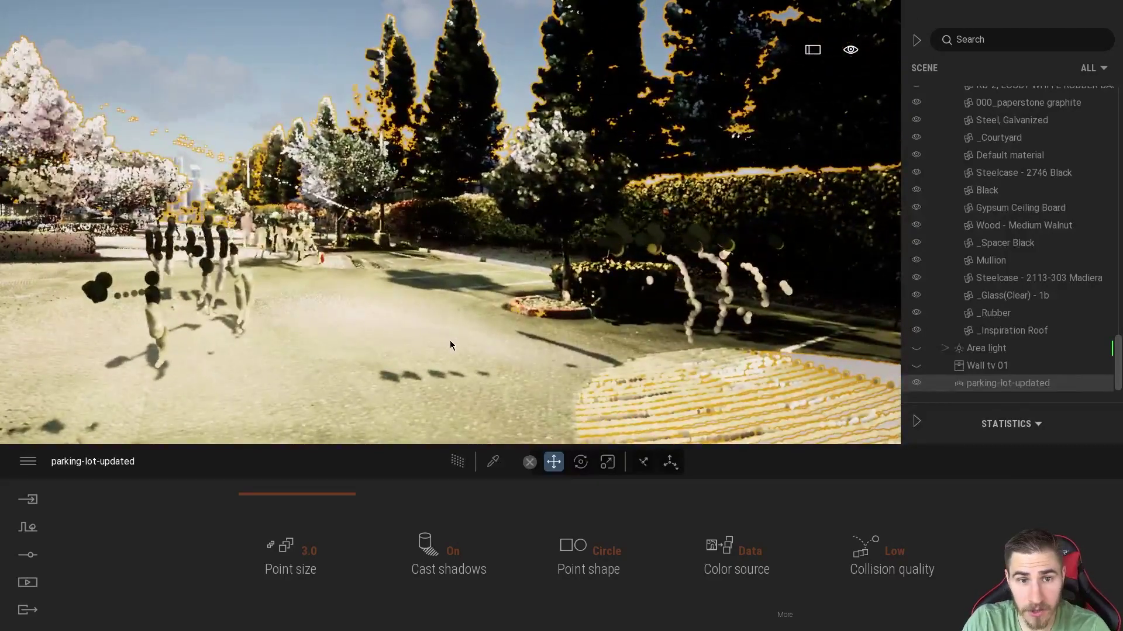
right_drag(449, 339, 404, 331)
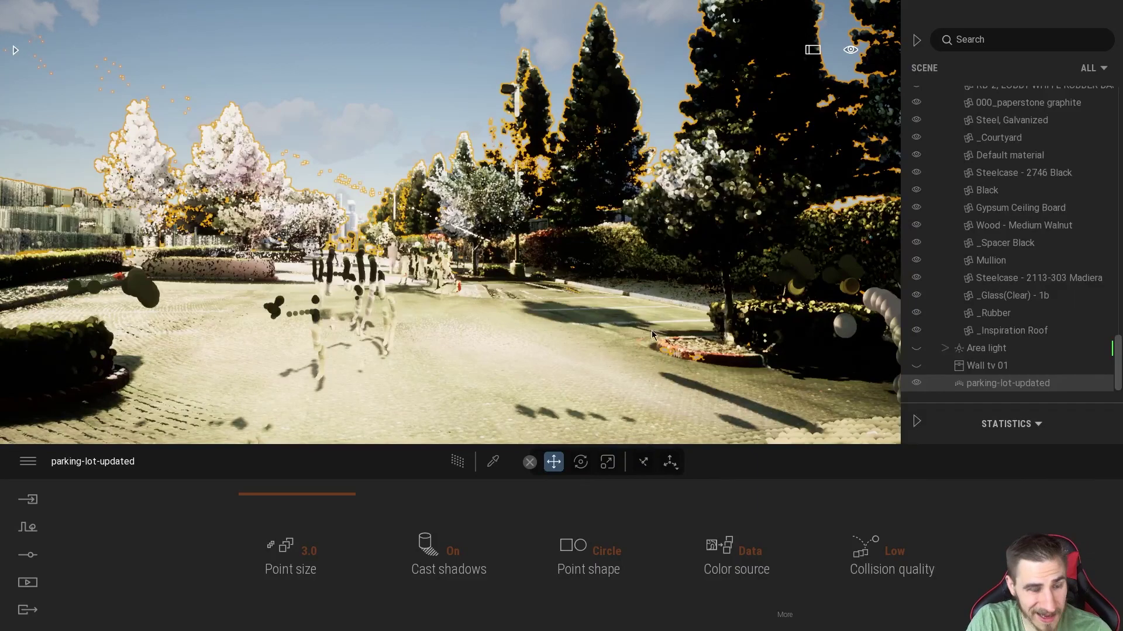
- View the high quality export option in the Point Cloud preferences, and close the preferences without applying anything
click(28, 462)
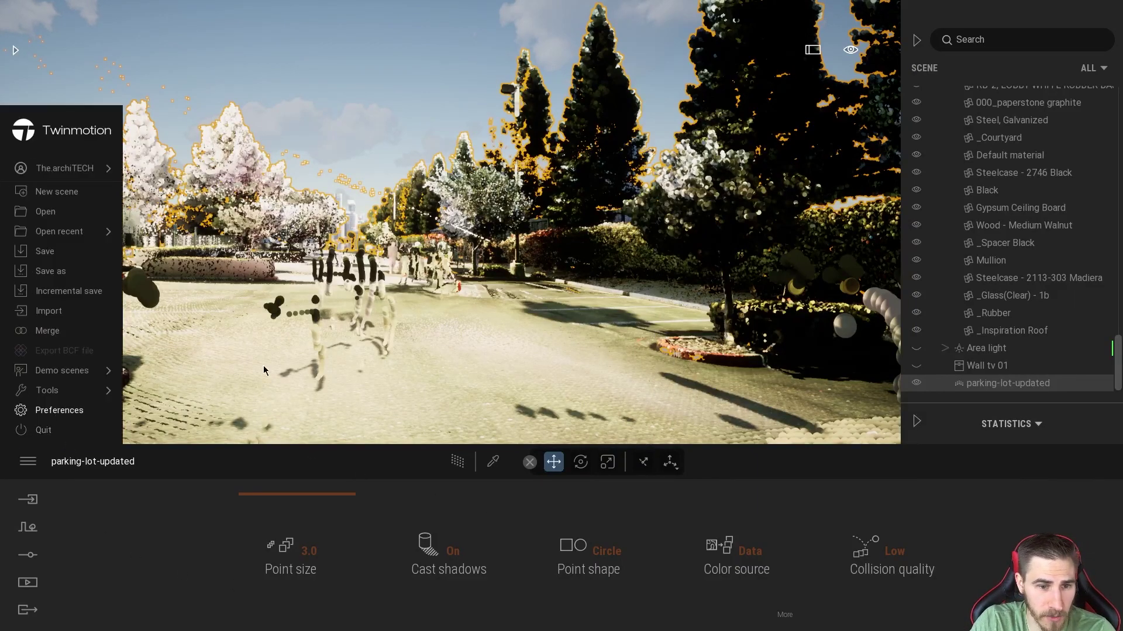
scroll(482, 395, down, 1)
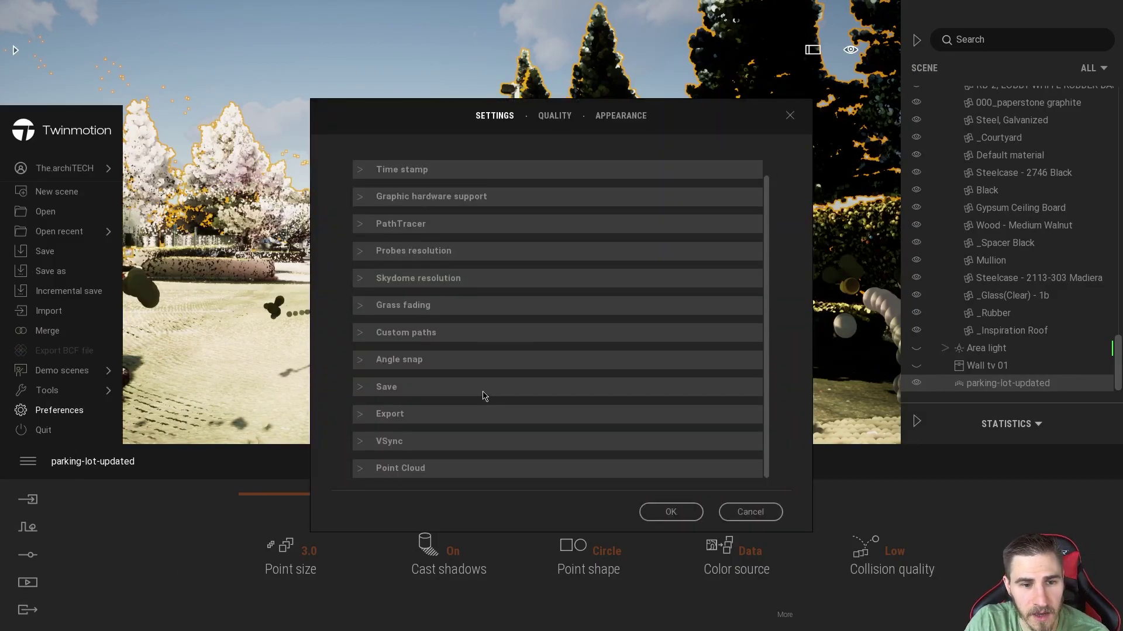
click(390, 468)
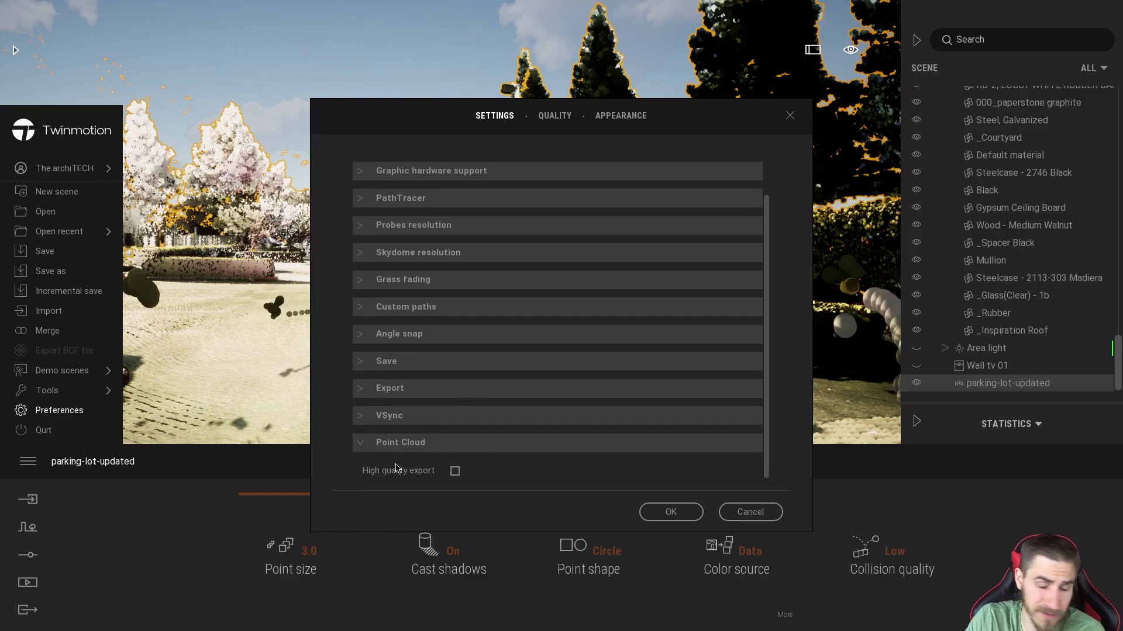
click(751, 512)
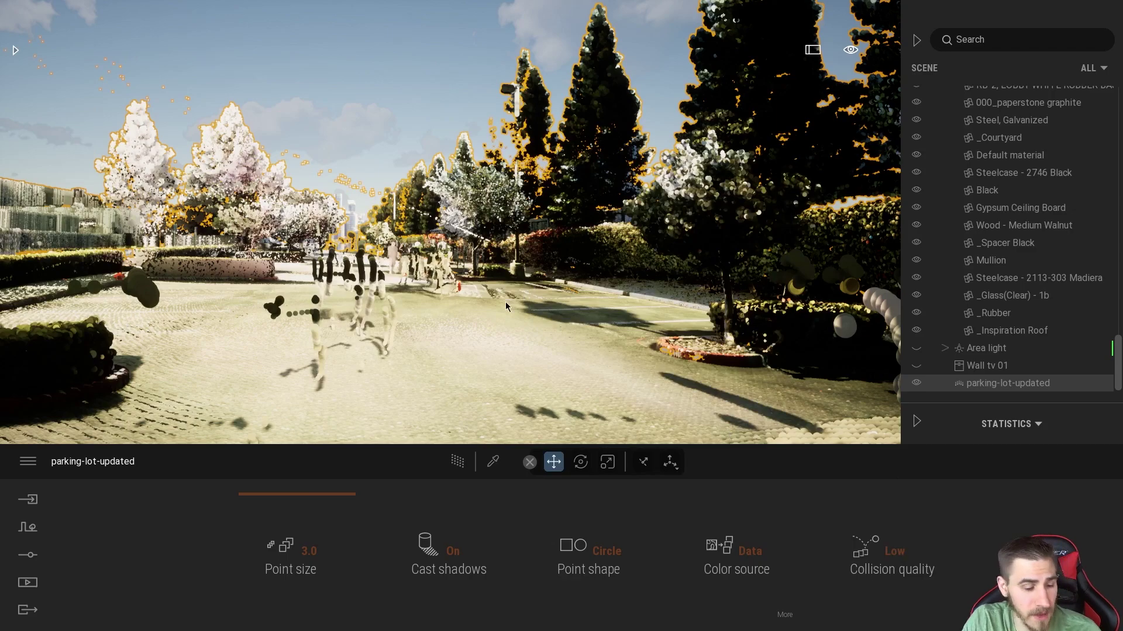
- Deselect the point cloud and look through the categories of the asset library
click(349, 68)
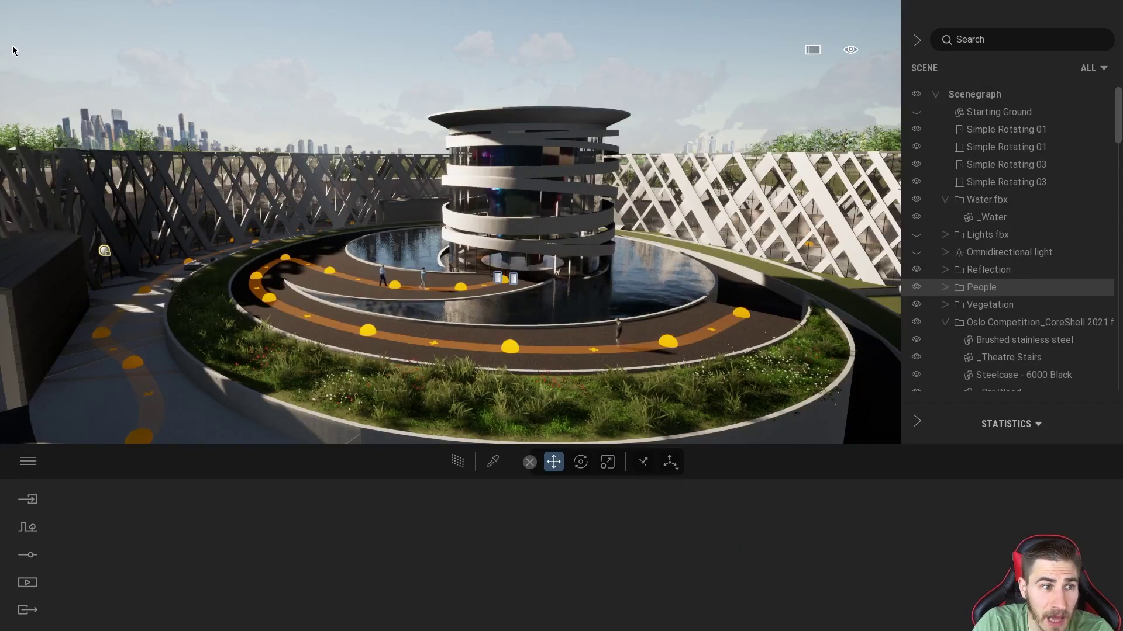
click(14, 50)
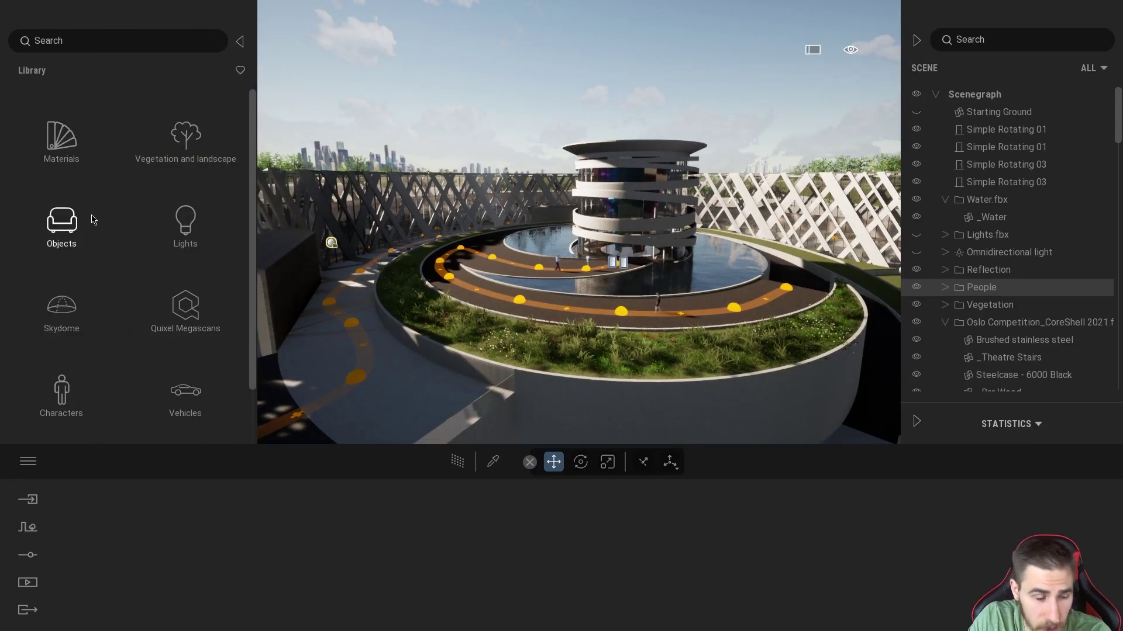
scroll(154, 250, down, 1)
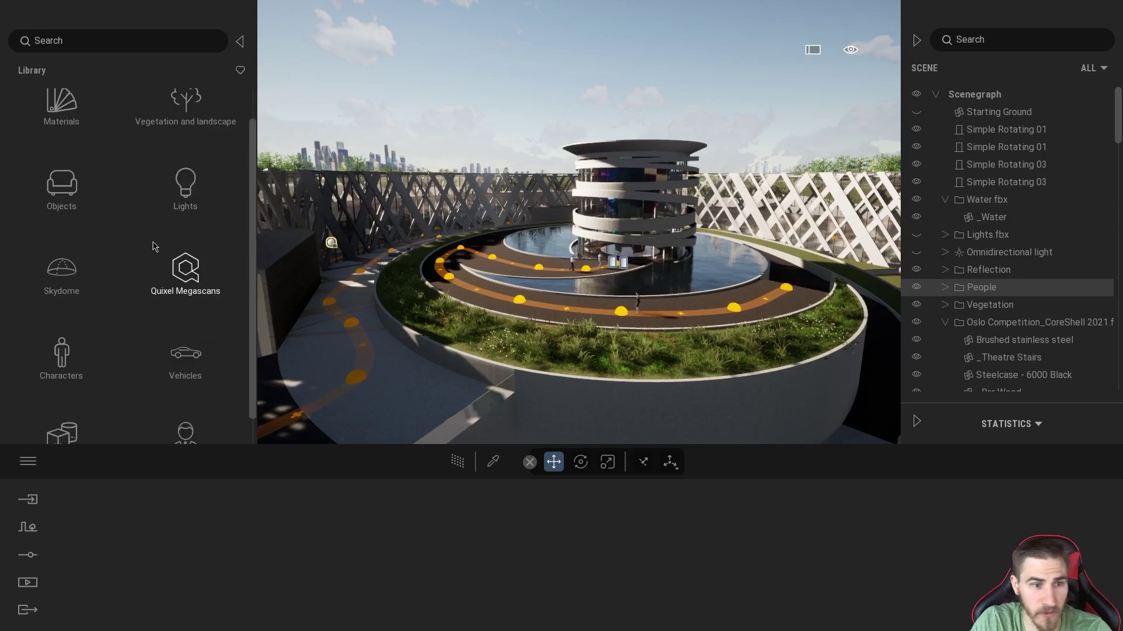
scroll(134, 253, down, 1)
scroll(93, 252, up, 2)
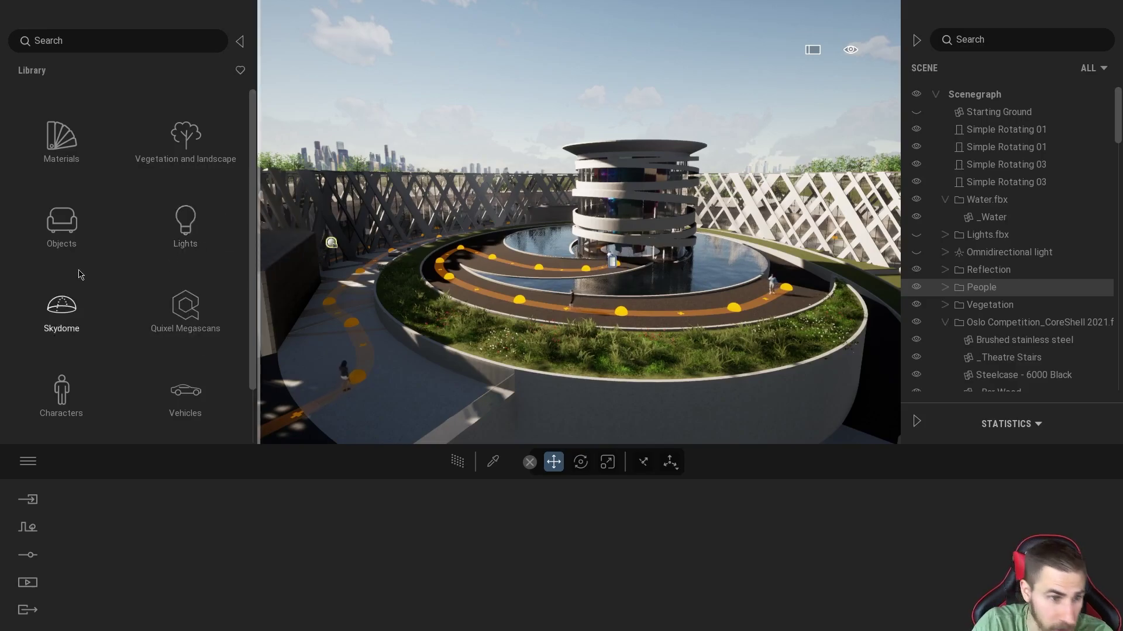
scroll(87, 281, down, 2)
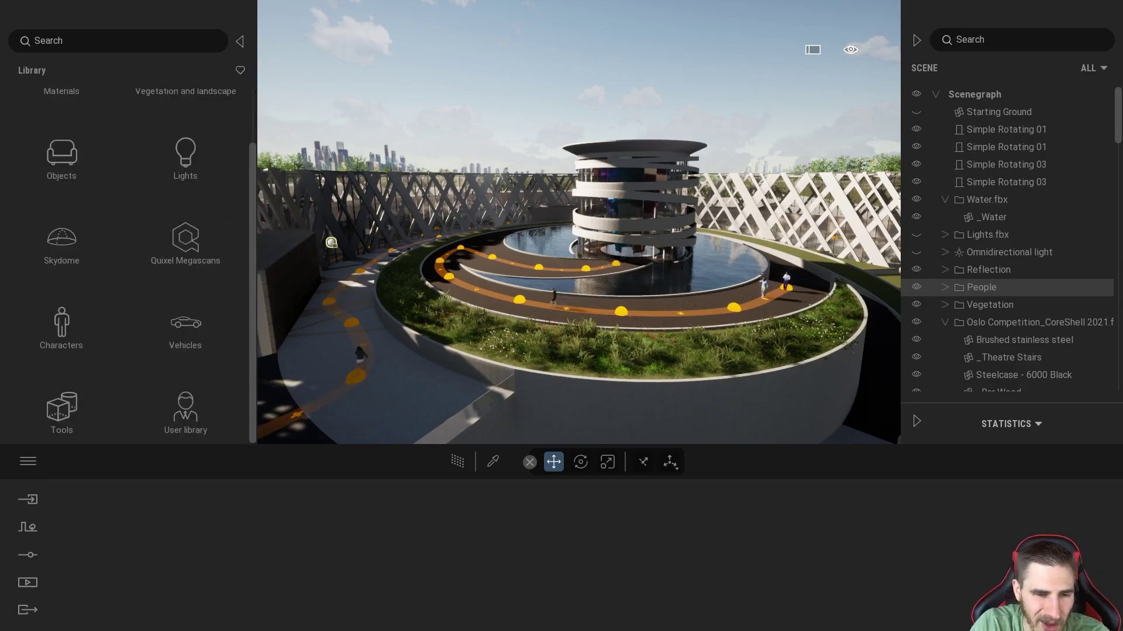
- Collapse the scene graph, view the Panorama set media type, and return to the media overview
click(916, 41)
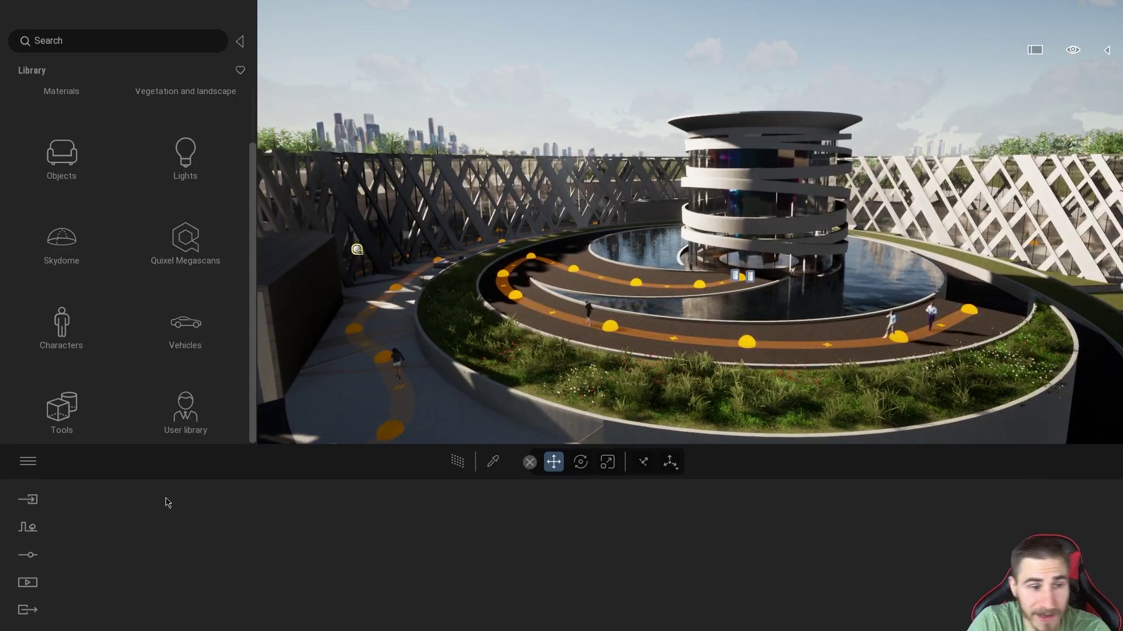
click(29, 583)
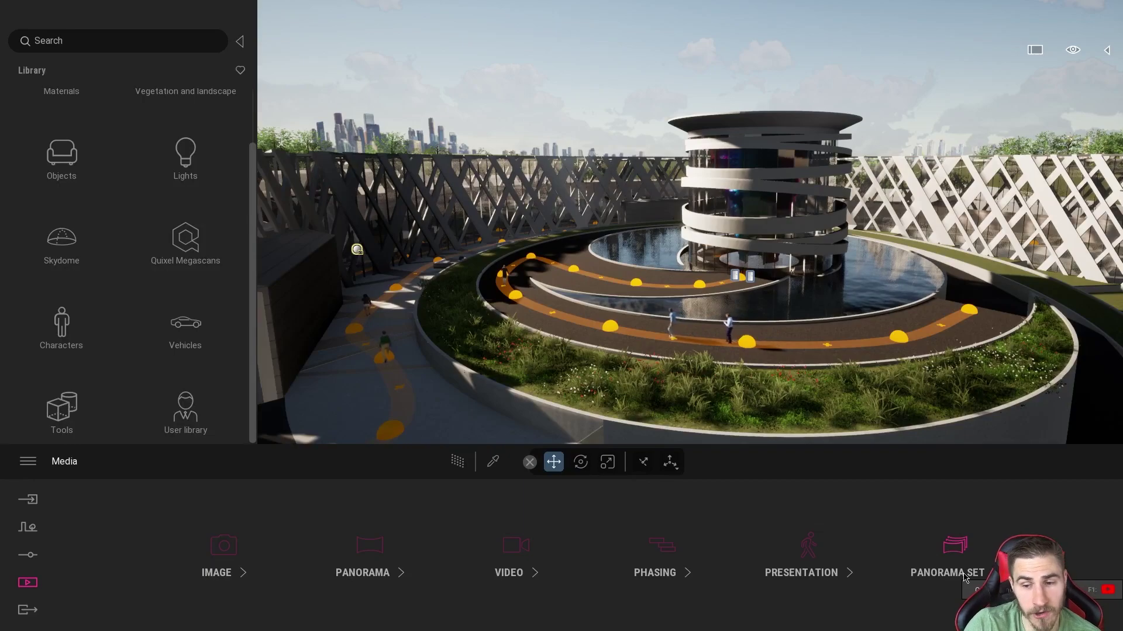
click(1011, 528)
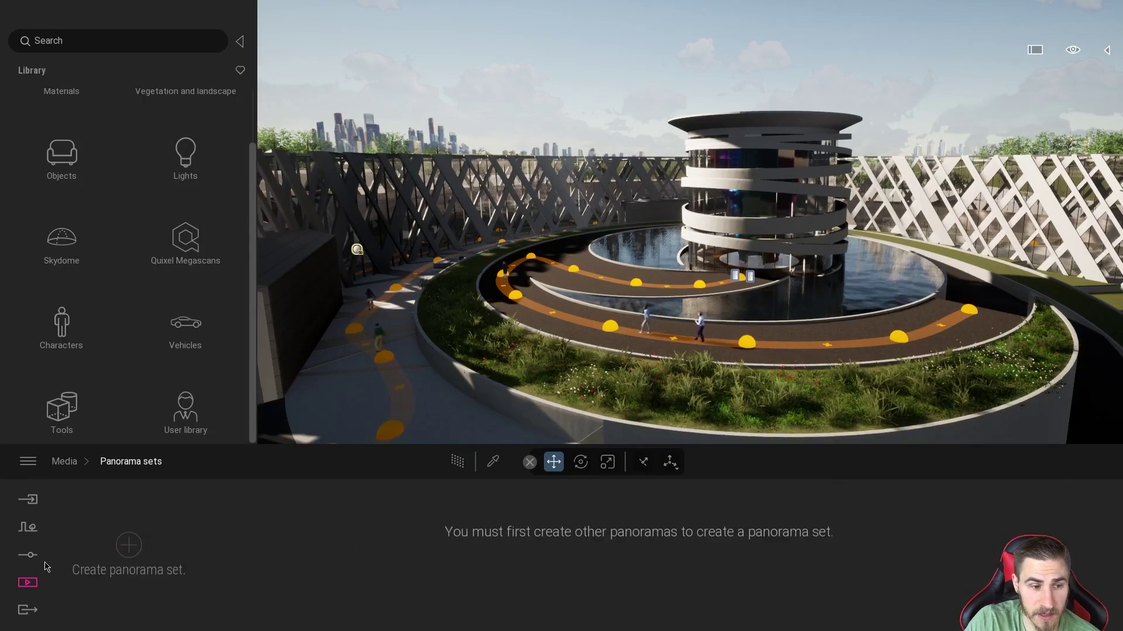
click(28, 582)
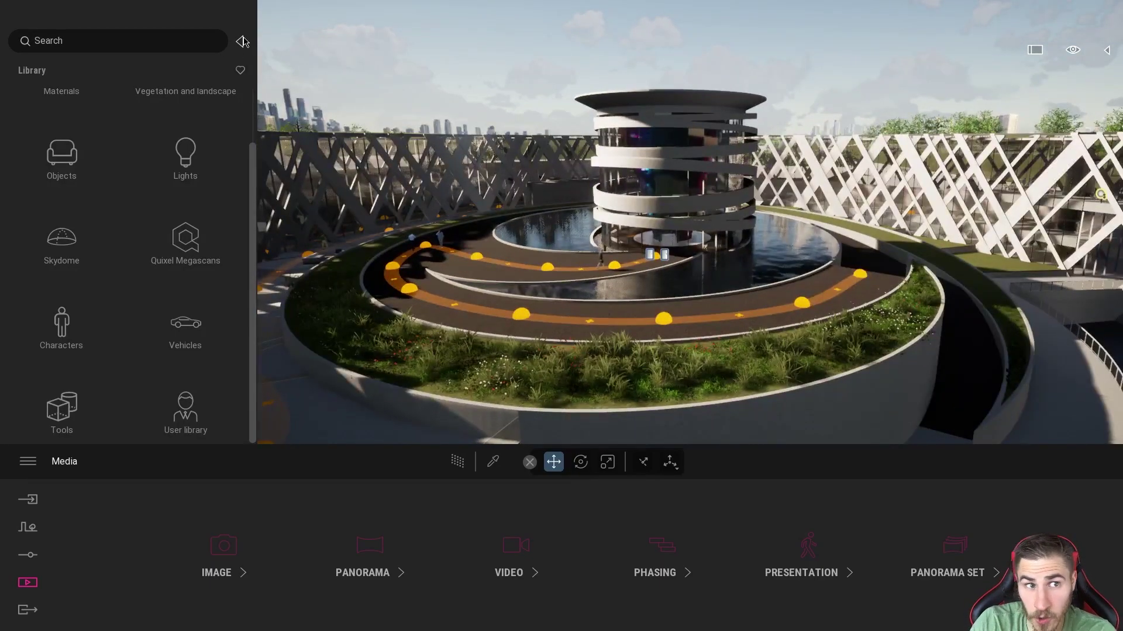
- Hide the asset library and frame the round tower with its pool and planted ring
click(240, 41)
right_drag(570, 213, 490, 216)
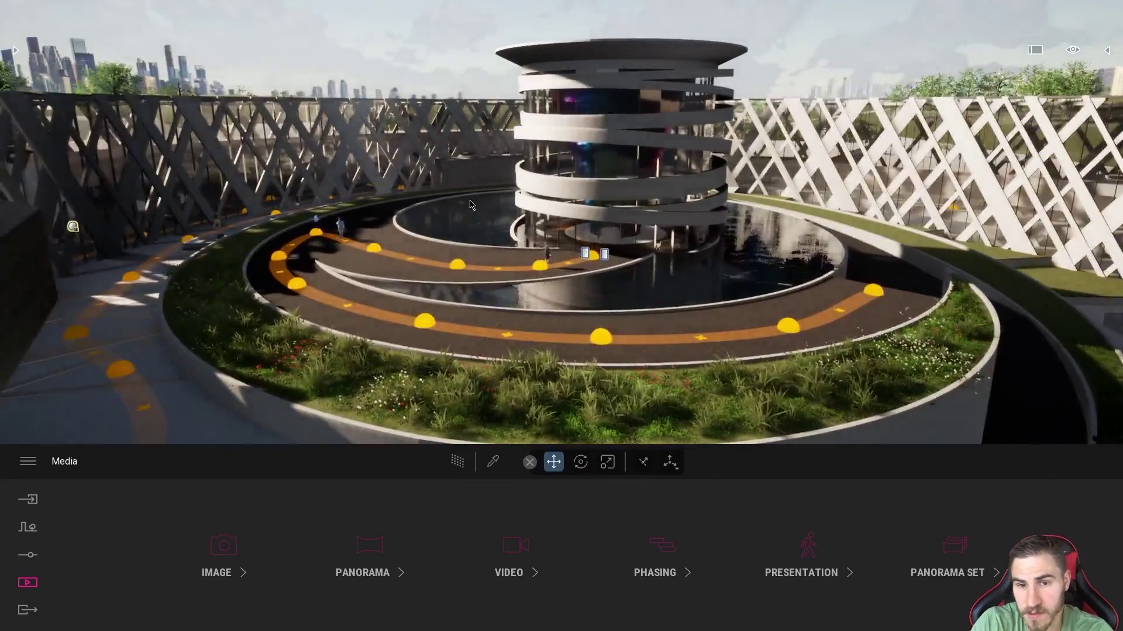
right_drag(471, 205, 520, 280)
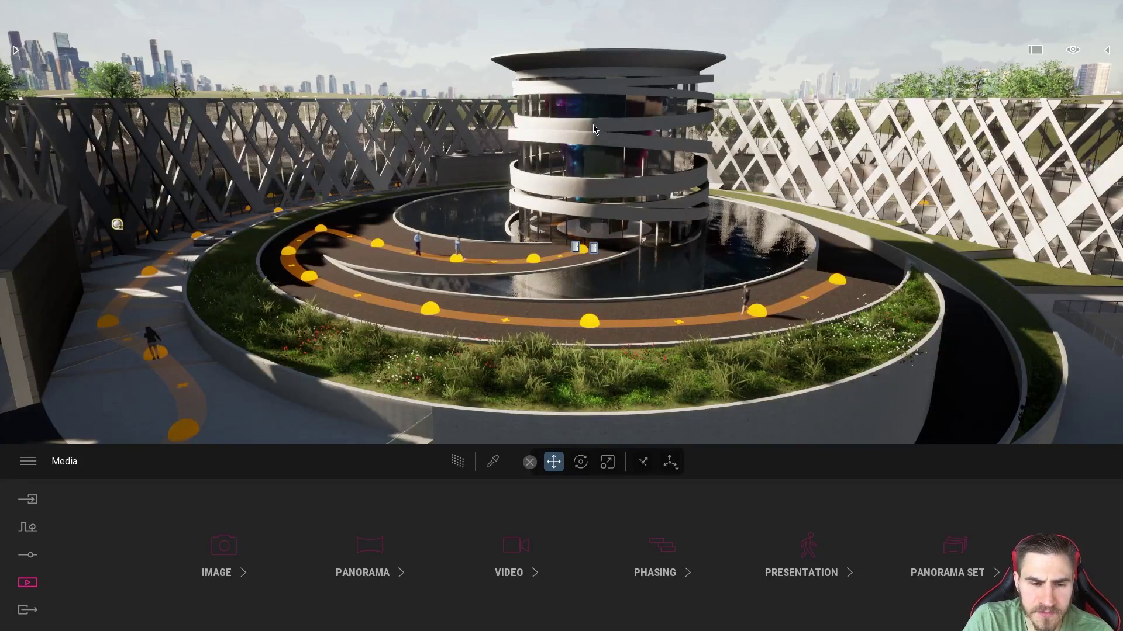
- View the Direct Link source setting for a new import, and close the import dialog without importing
mouse_move(13, 6)
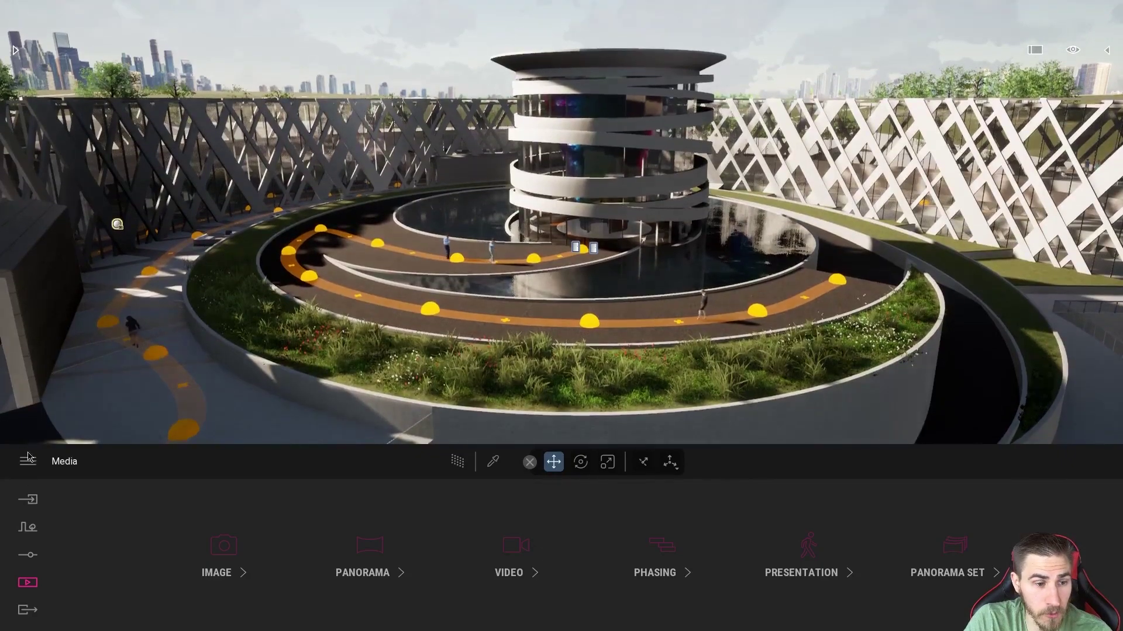
click(28, 499)
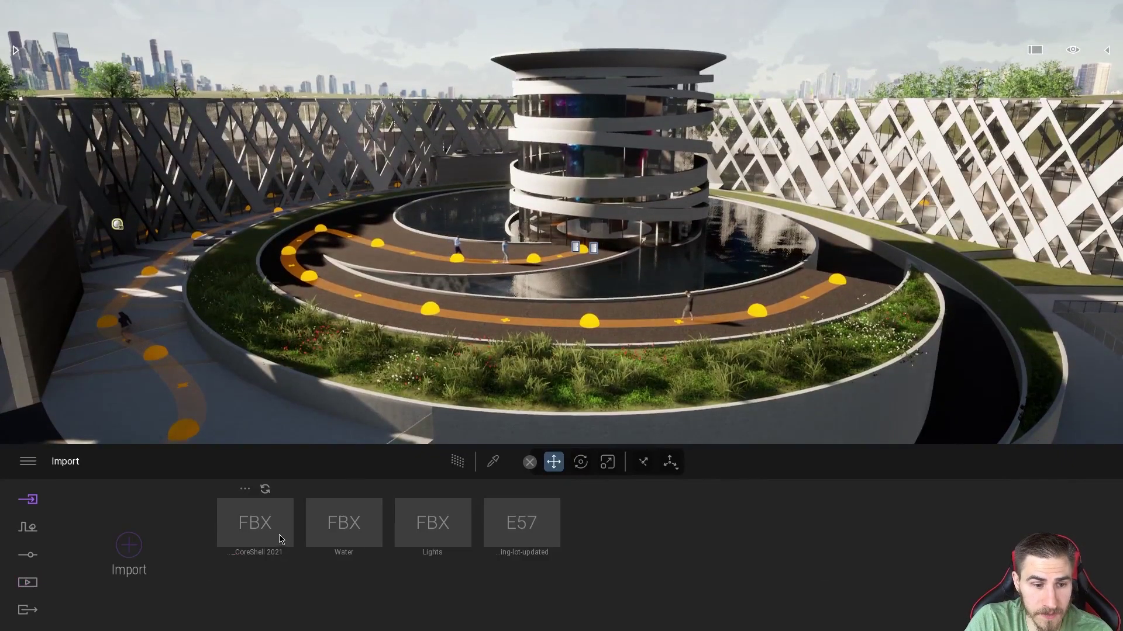
click(127, 547)
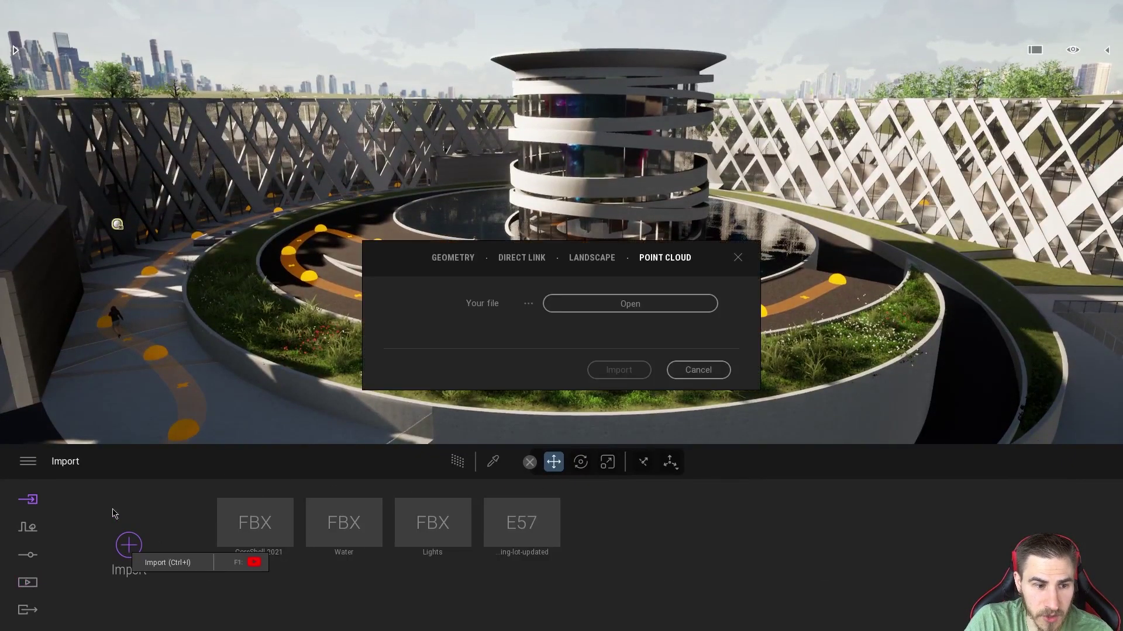
click(523, 259)
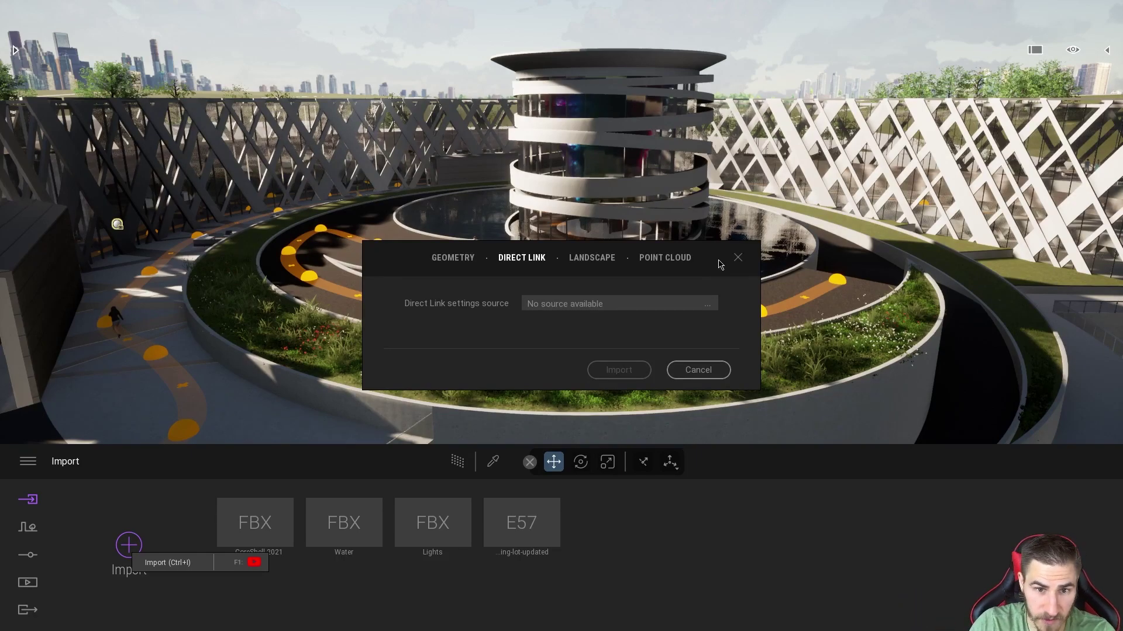
click(738, 259)
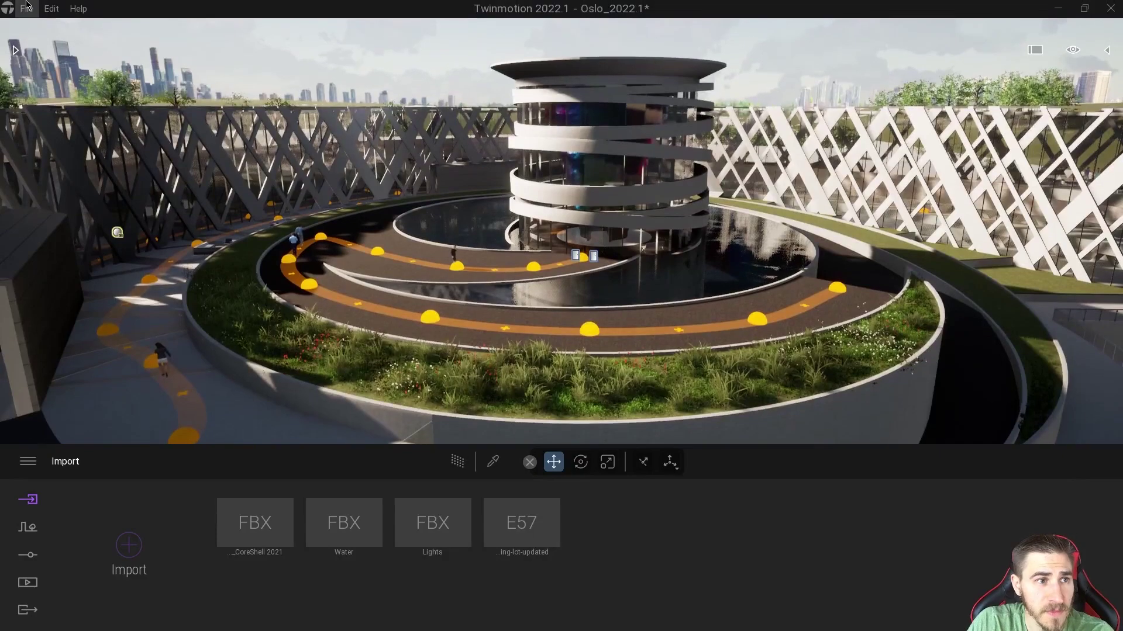
click(27, 7)
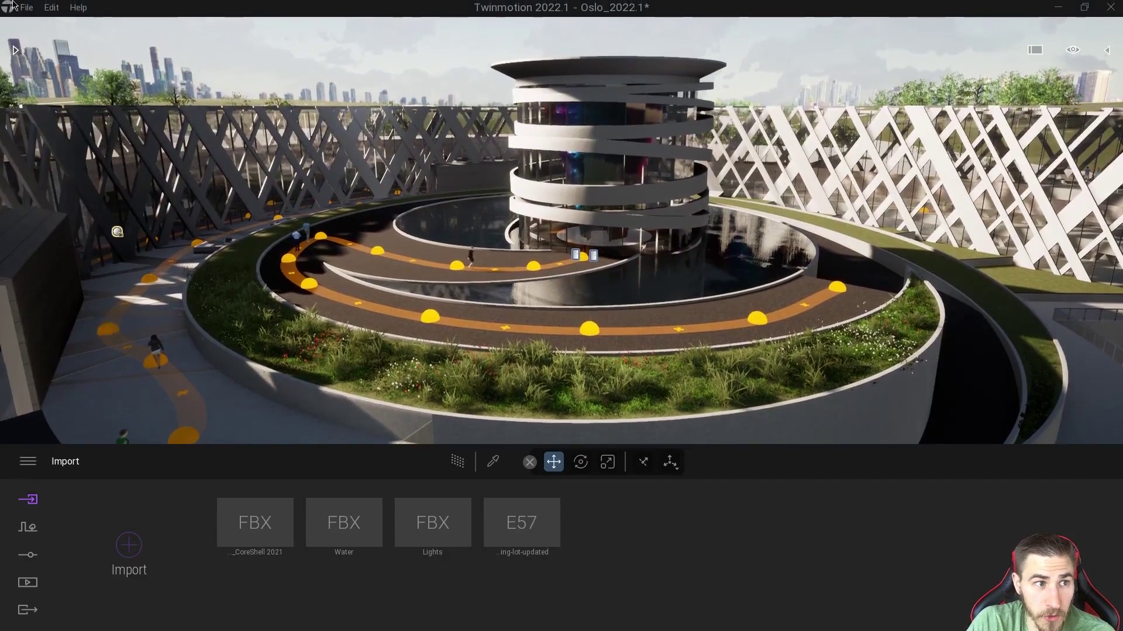
- Export all libraries as a CSV file named TEST in the 80_2022.1 folder
click(27, 9)
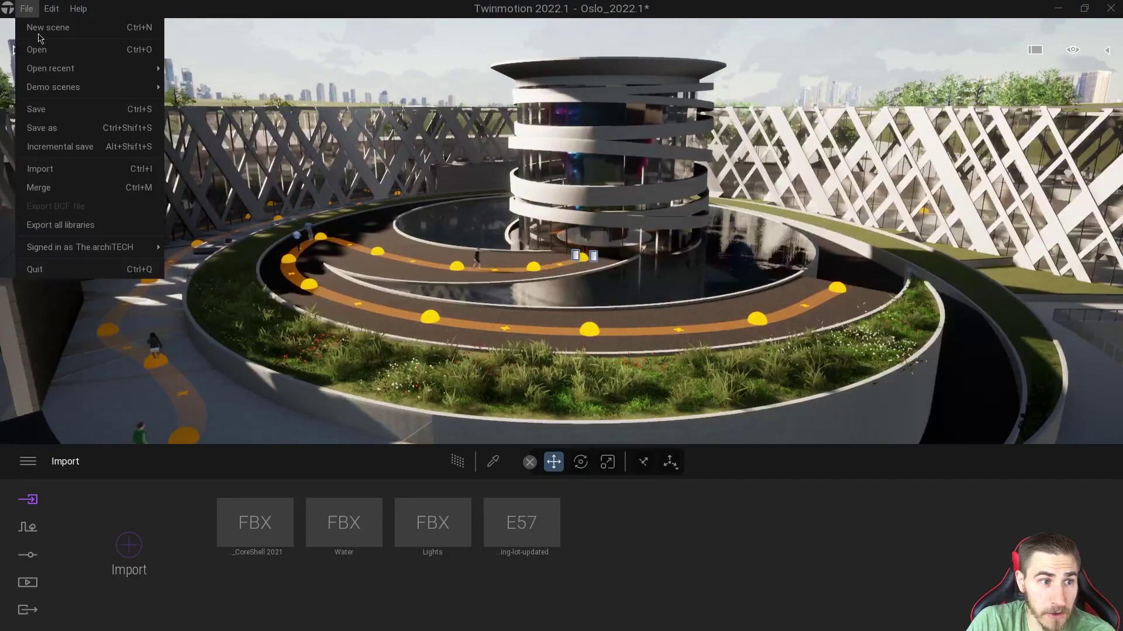
click(68, 228)
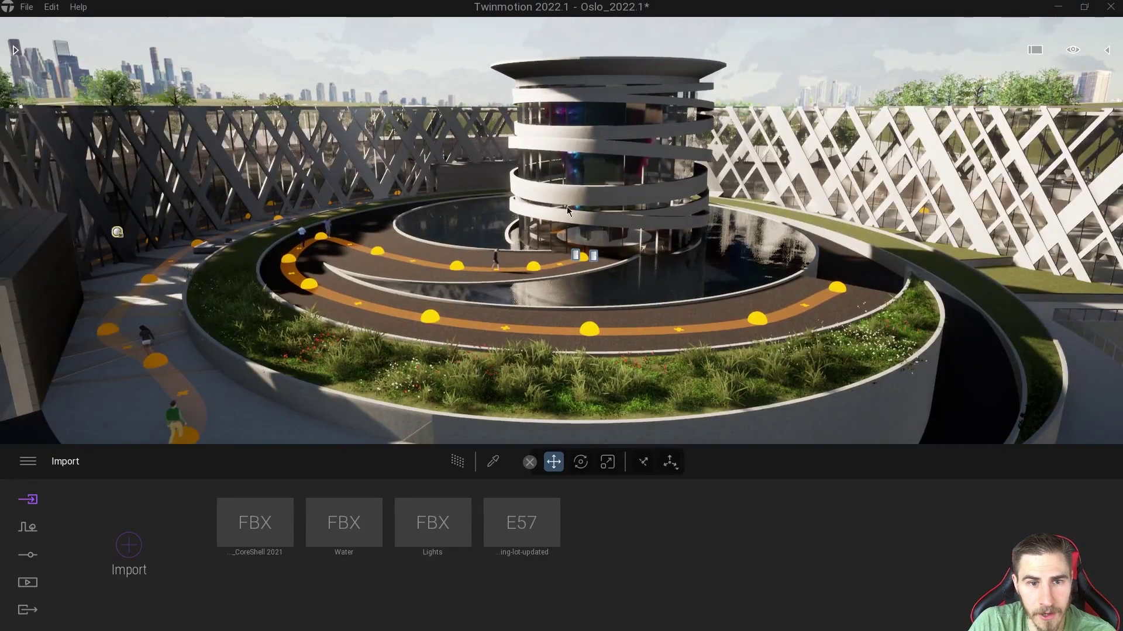
scroll(54, 123, up, 4)
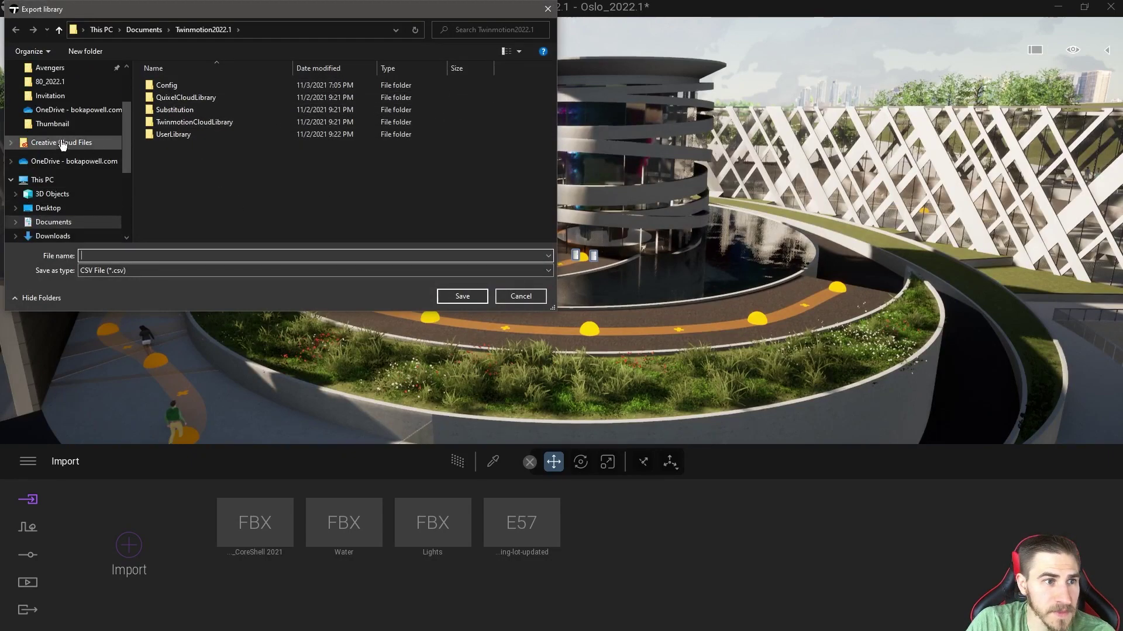
click(54, 123)
click(318, 256)
text(TEST)
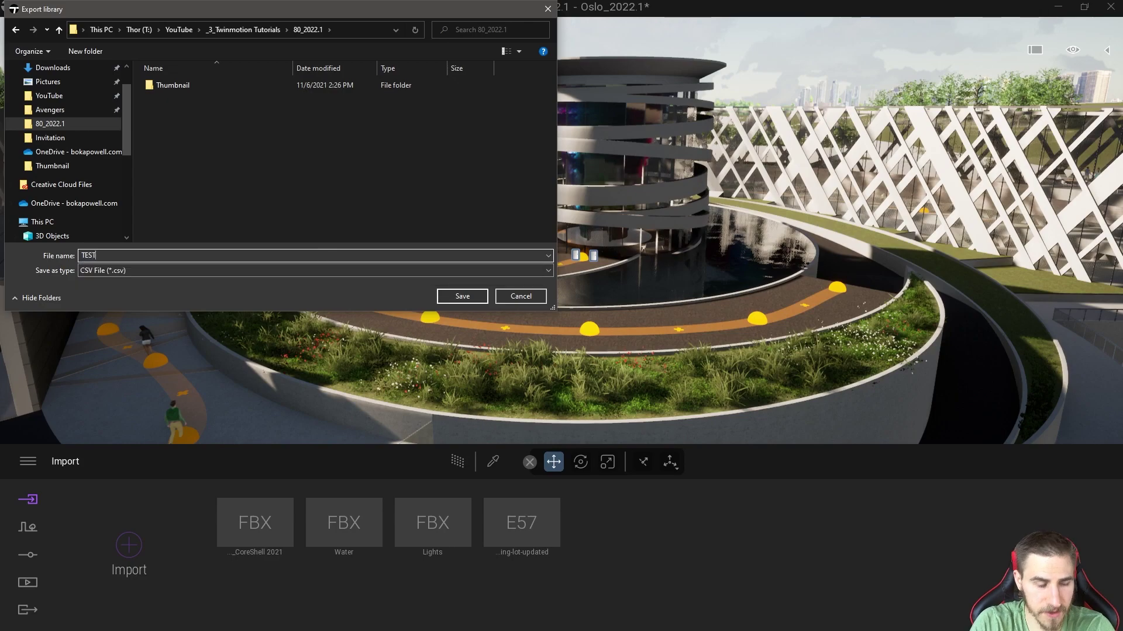
key(Return)
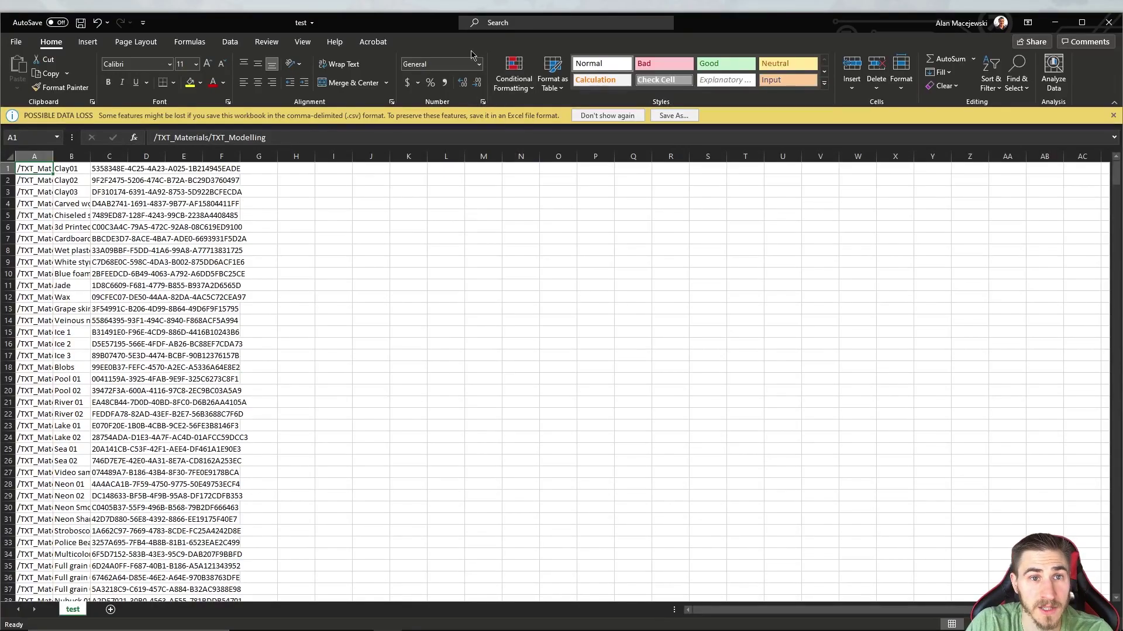
- Maximize the exported test.csv in Excel and fit columns A, B and C to their contents
double_click(427, 25)
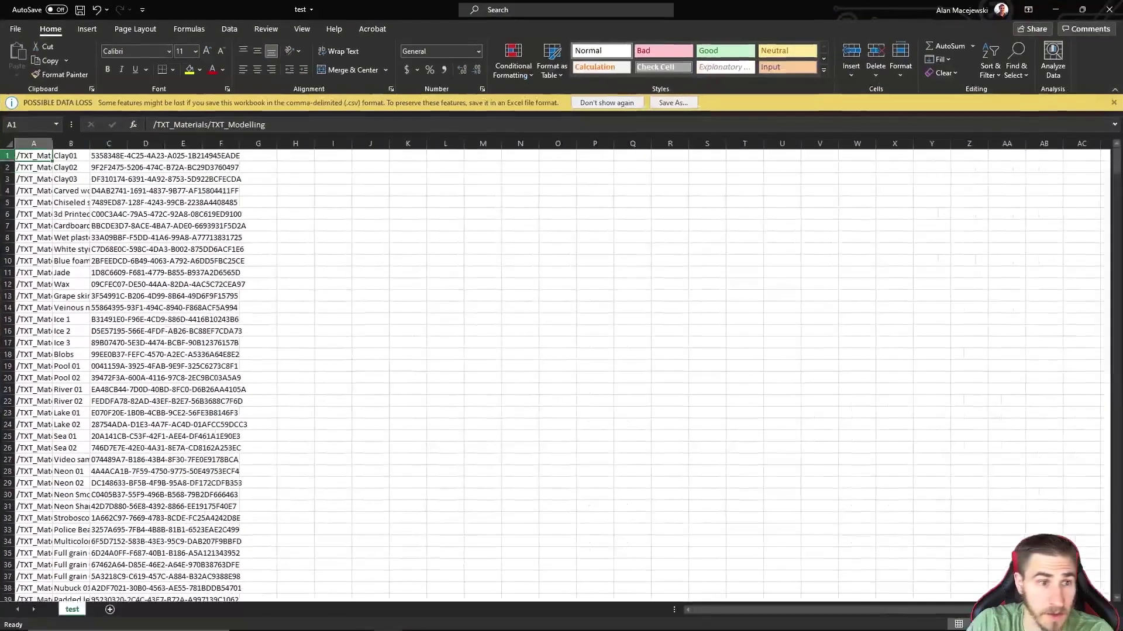
double_click(52, 143)
double_click(221, 142)
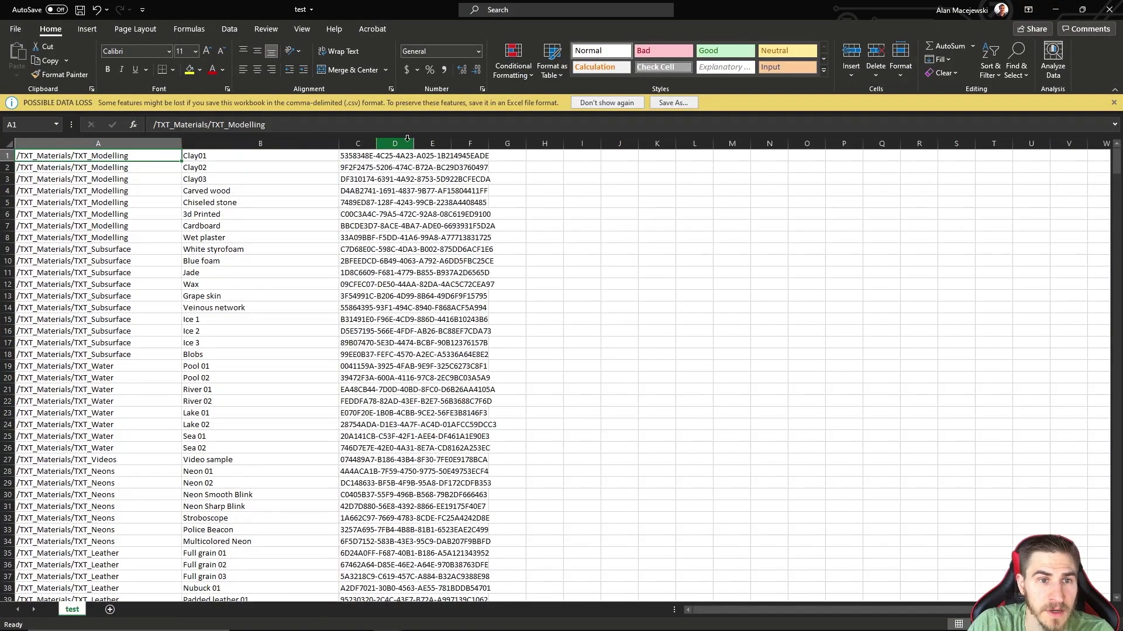
double_click(376, 143)
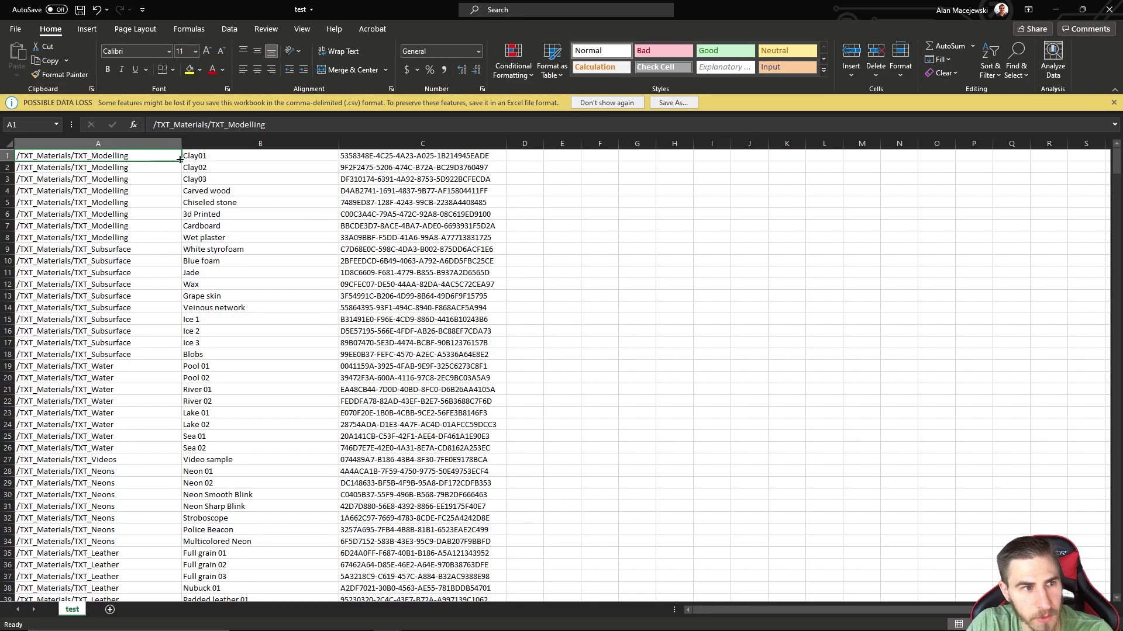
- Look through the exported material categories, names and IDs down to the marble entries, and close test.csv without saving changes
scroll(52, 284, down, 3)
scroll(76, 327, up, 3)
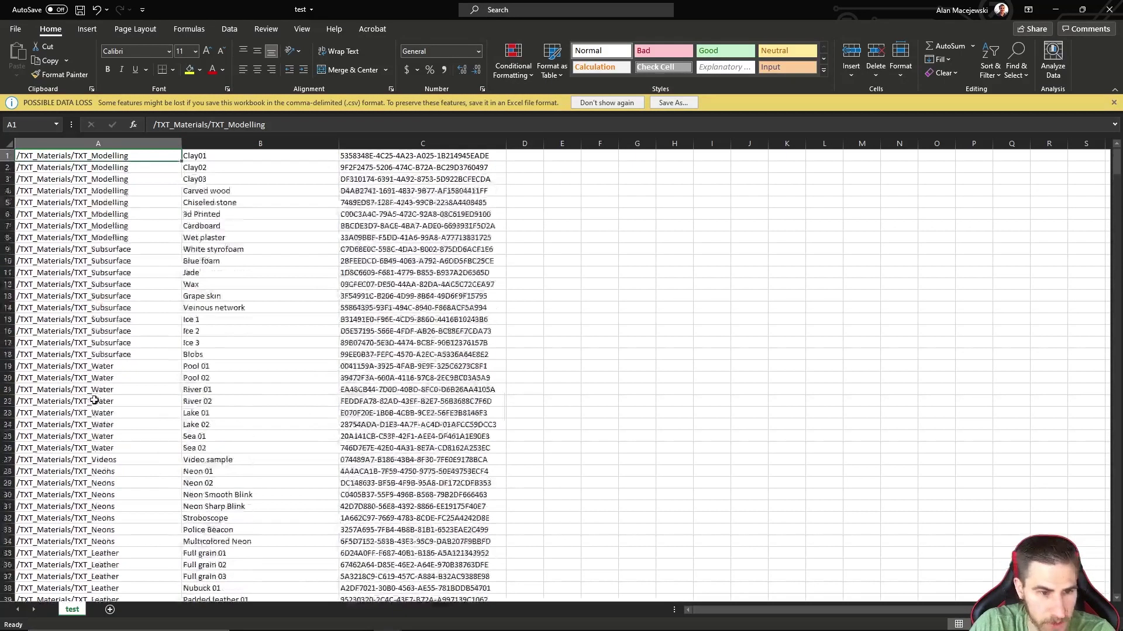
scroll(125, 388, down, 14)
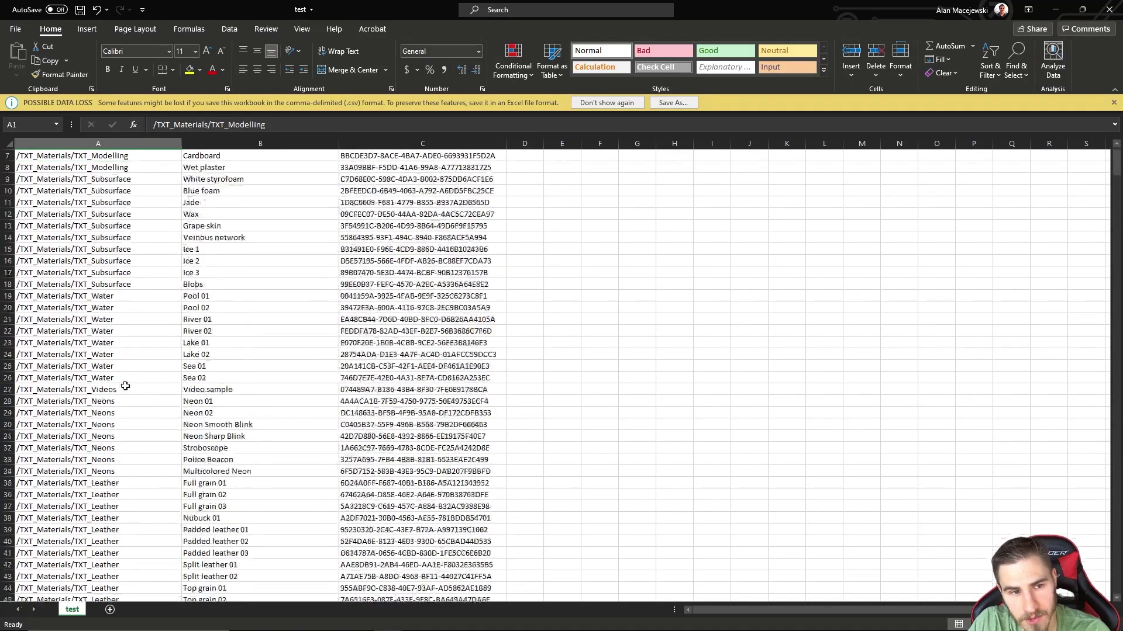
click(125, 388)
scroll(352, 417, down, 5)
click(352, 417)
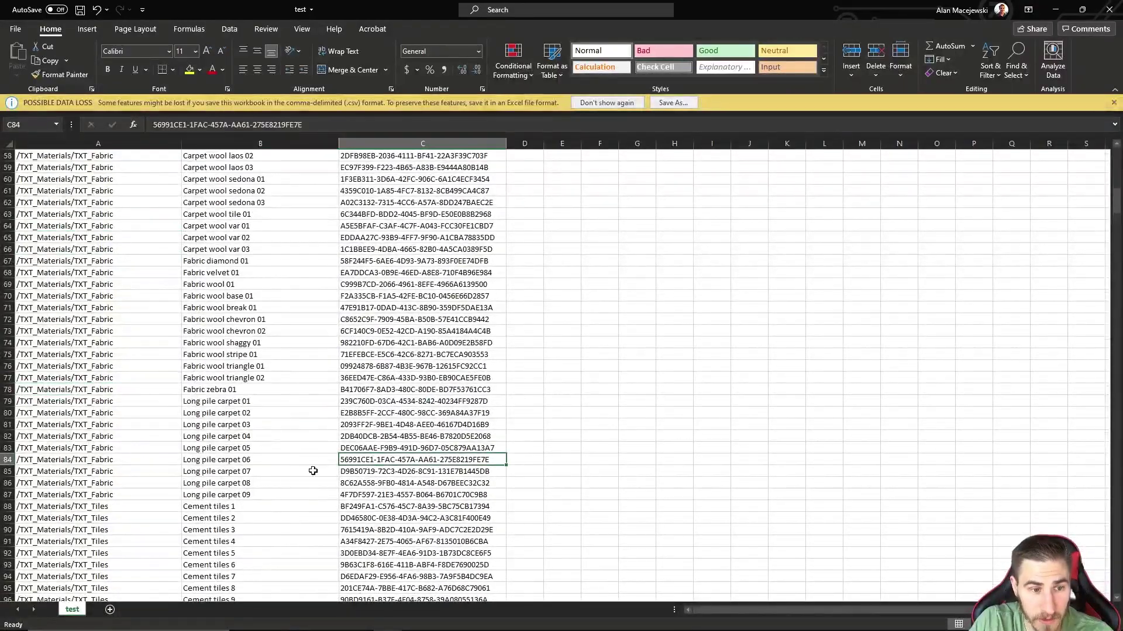
drag(214, 402, 223, 515)
scroll(251, 362, down, 12)
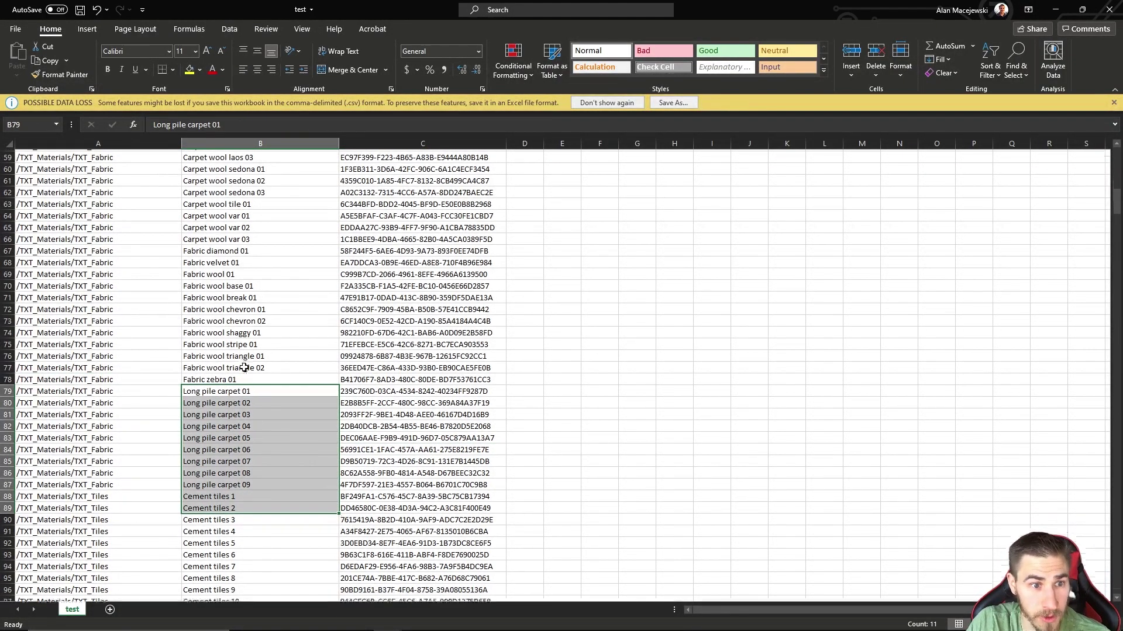
click(243, 413)
mouse_move(215, 436)
mouse_down()
mouse_move(211, 342)
mouse_move(216, 425)
mouse_up()
click(220, 388)
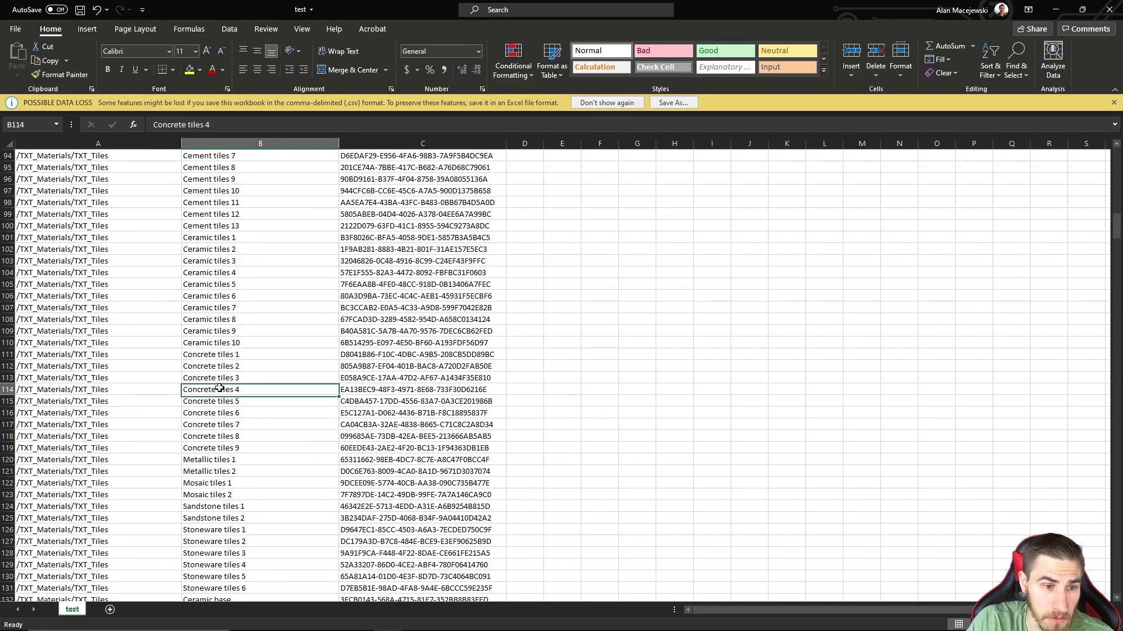
scroll(225, 362, down, 4)
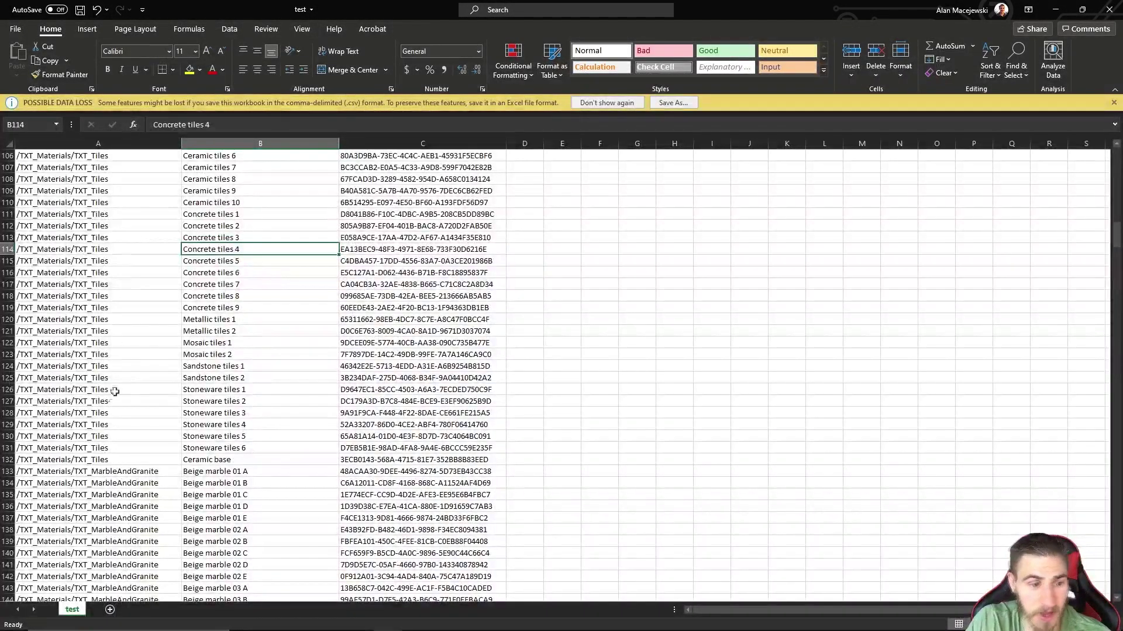
scroll(118, 378, down, 3)
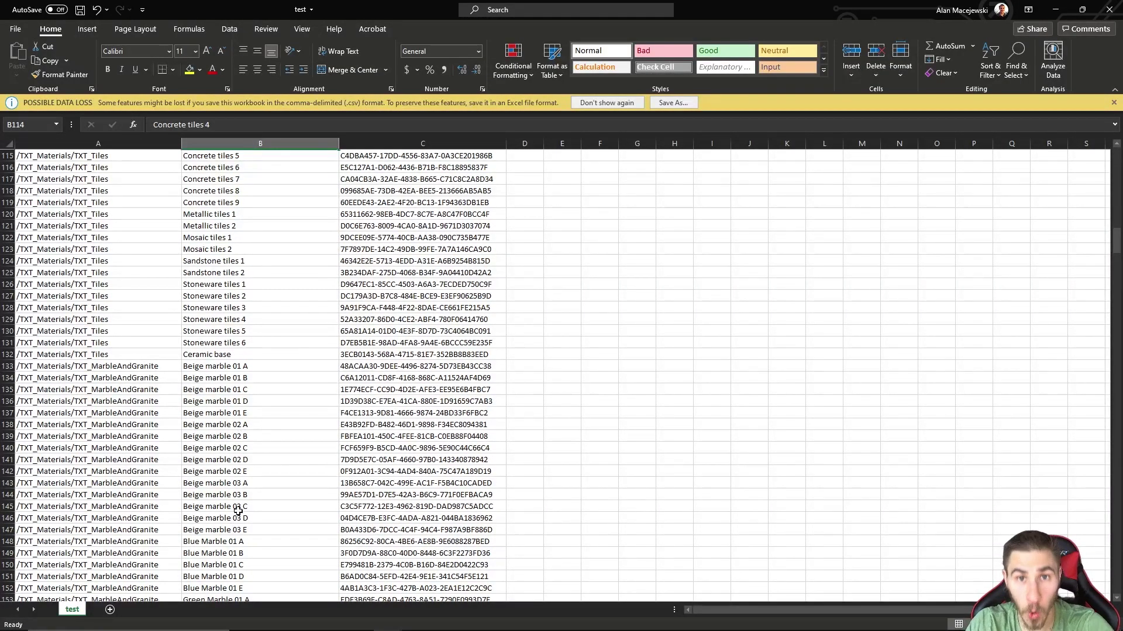
click(1110, 10)
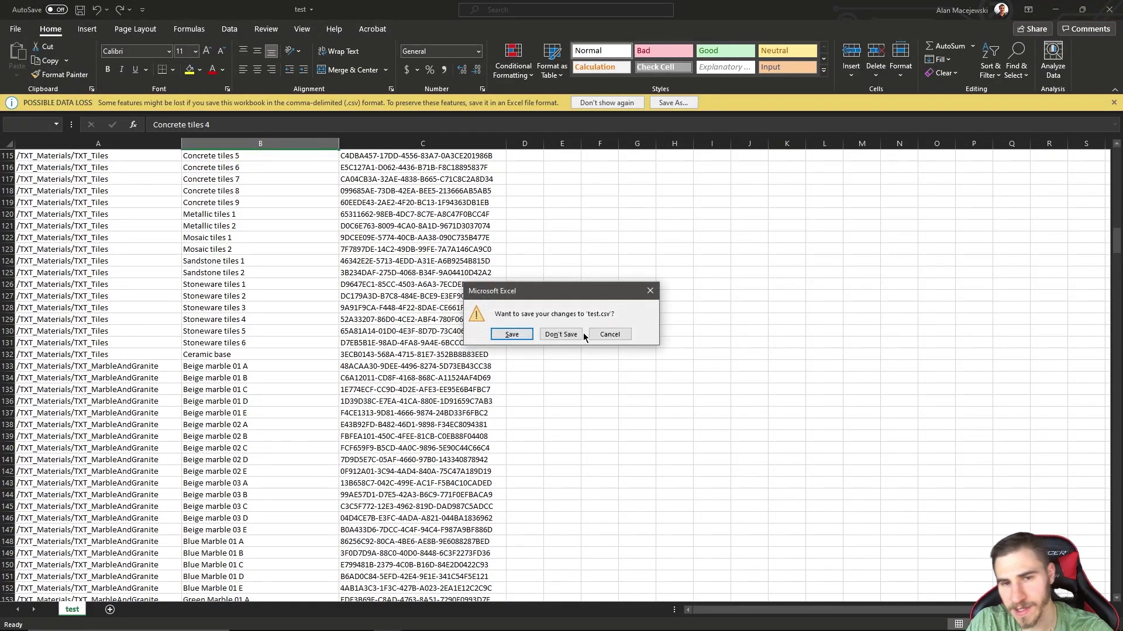
click(560, 333)
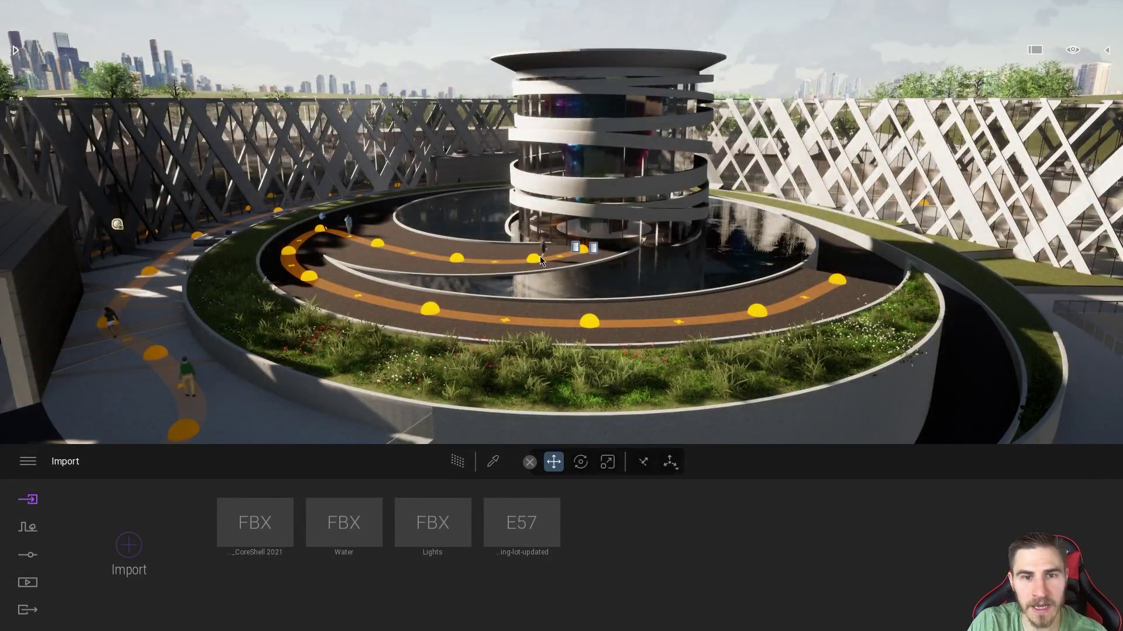